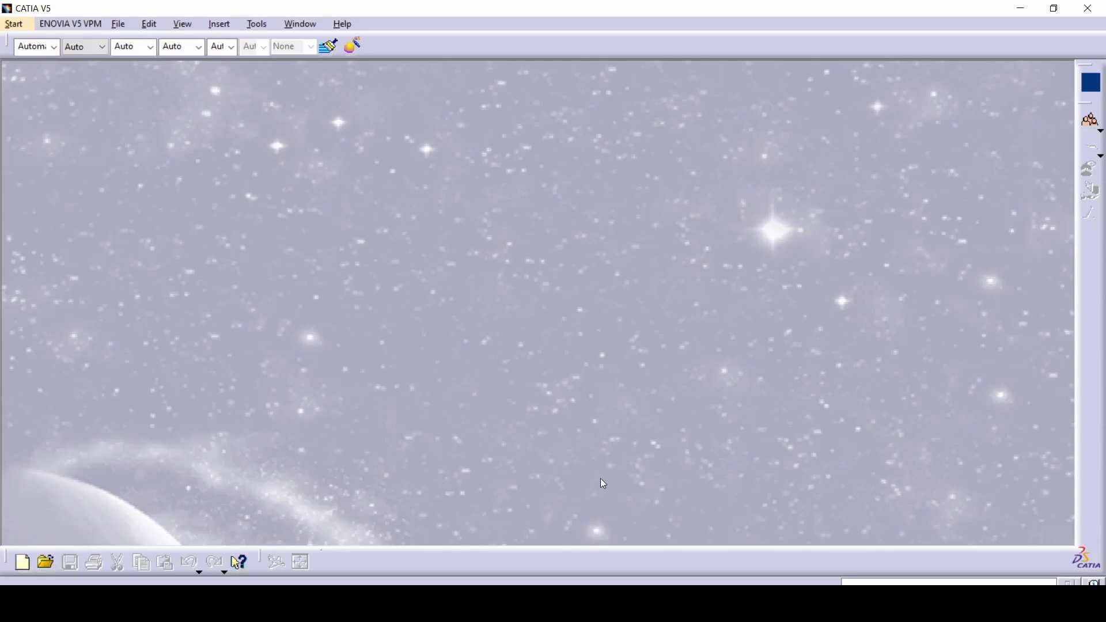
Create a new product in the Assembly Design workbench and undock the Product Structure Tools into a horizontal floating window.
left_click(15, 26)
mouse_move(55, 60)
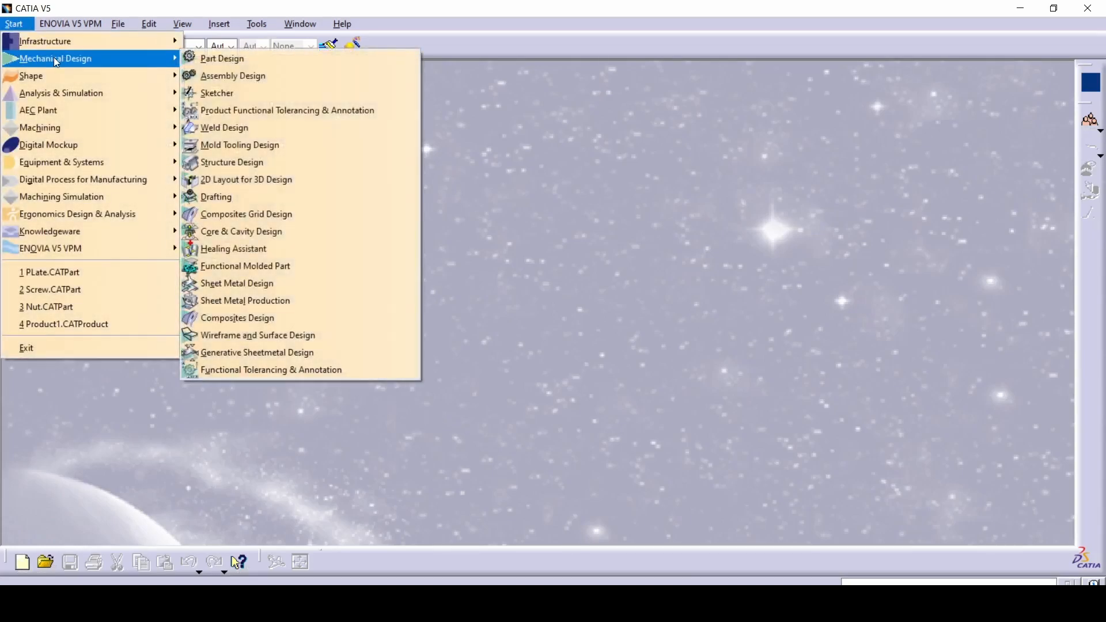
left_click(209, 75)
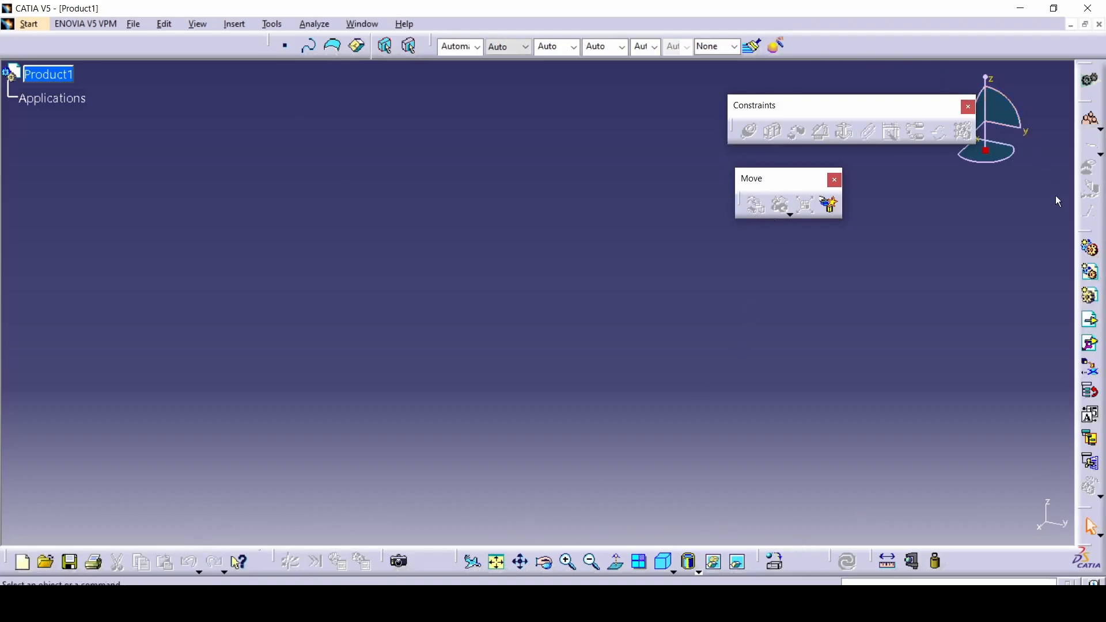
left_click_drag(1078, 237, 971, 244)
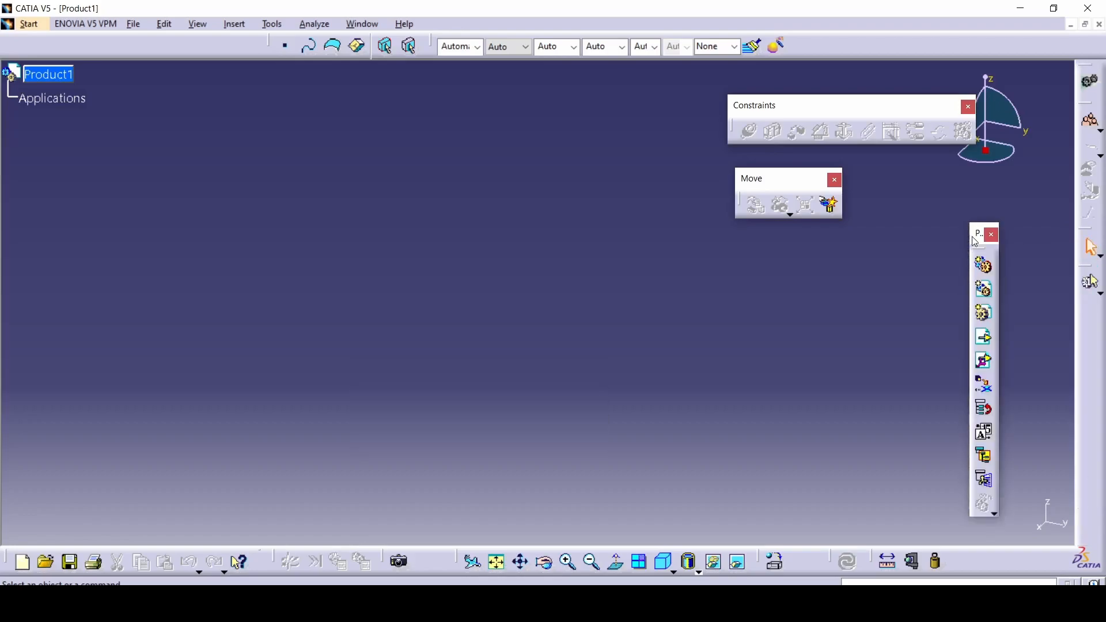
left_click_drag(827, 291, 723, 282)
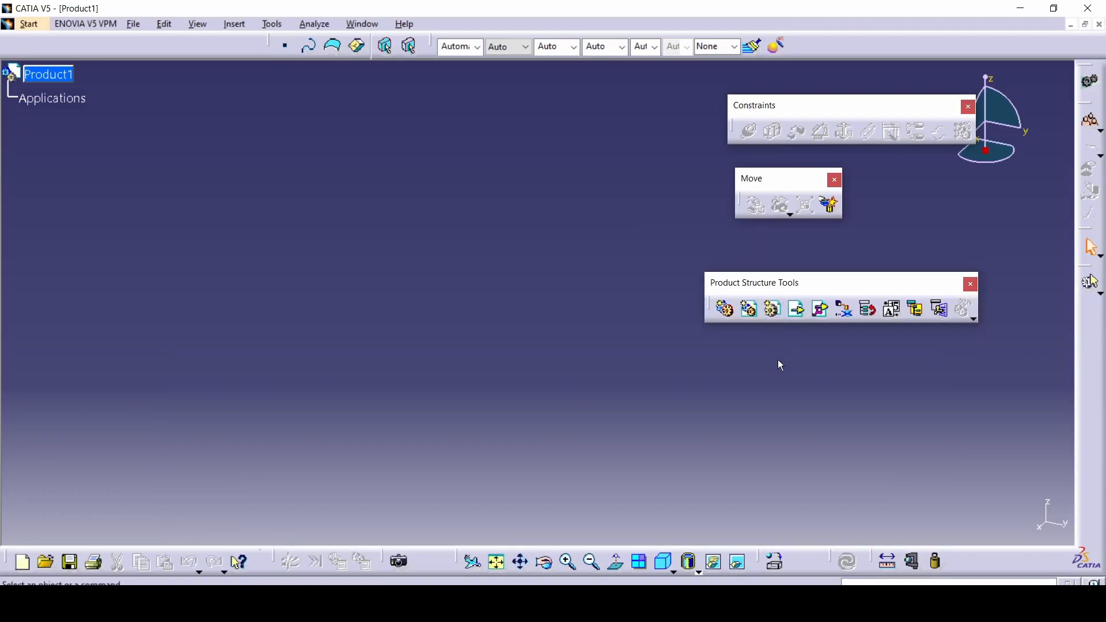
Change the root product's part number to "Assembly test".
left_click(35, 79)
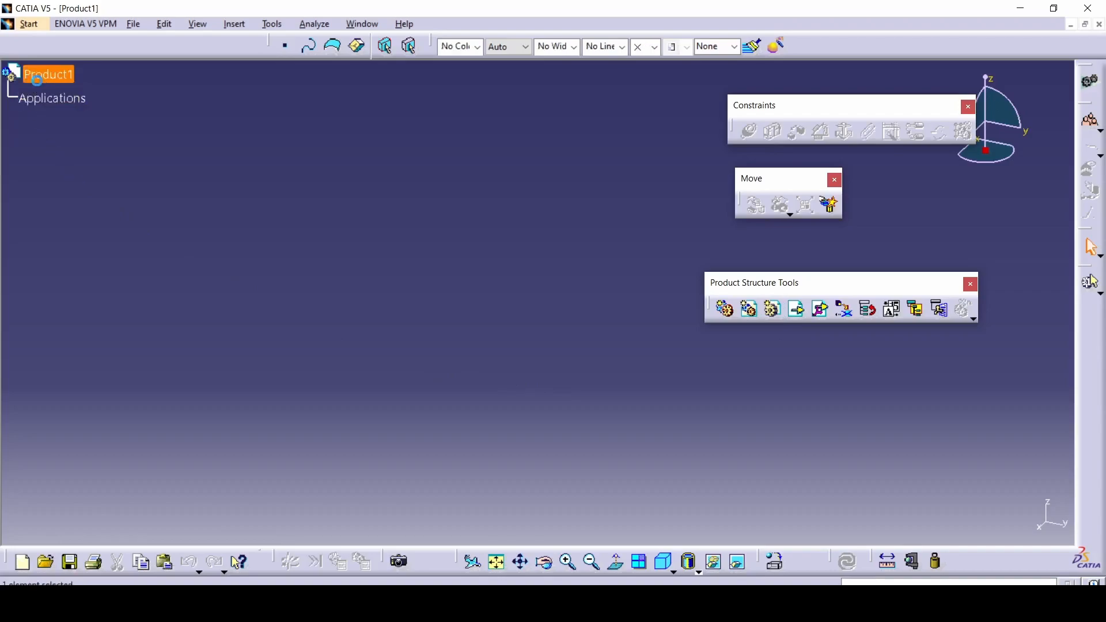
key("alt+Return")
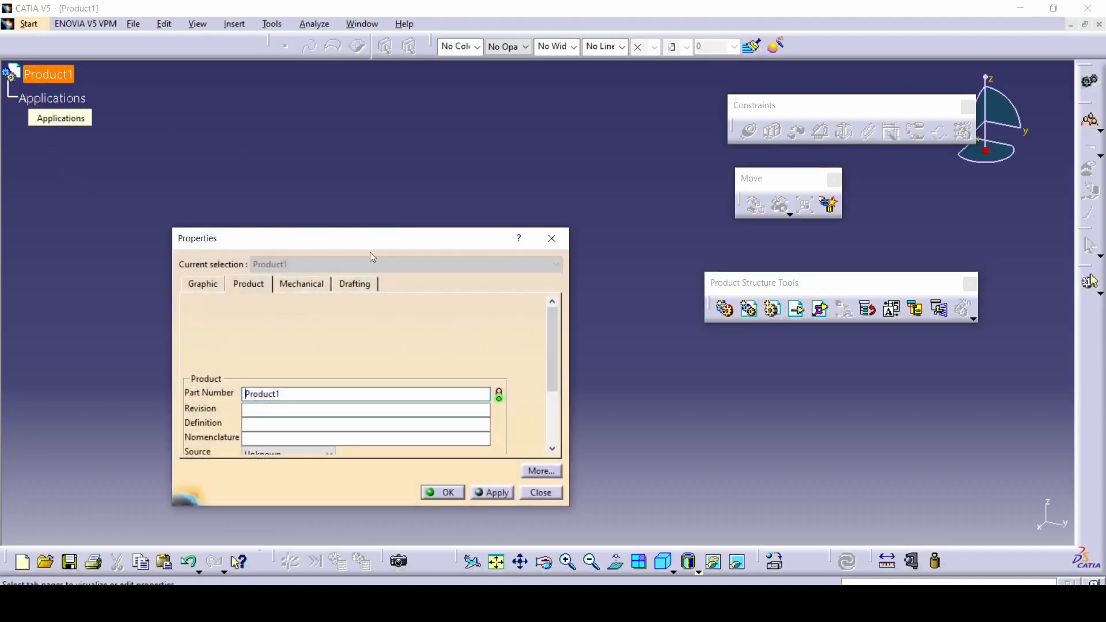
double_click(316, 394)
type("A")
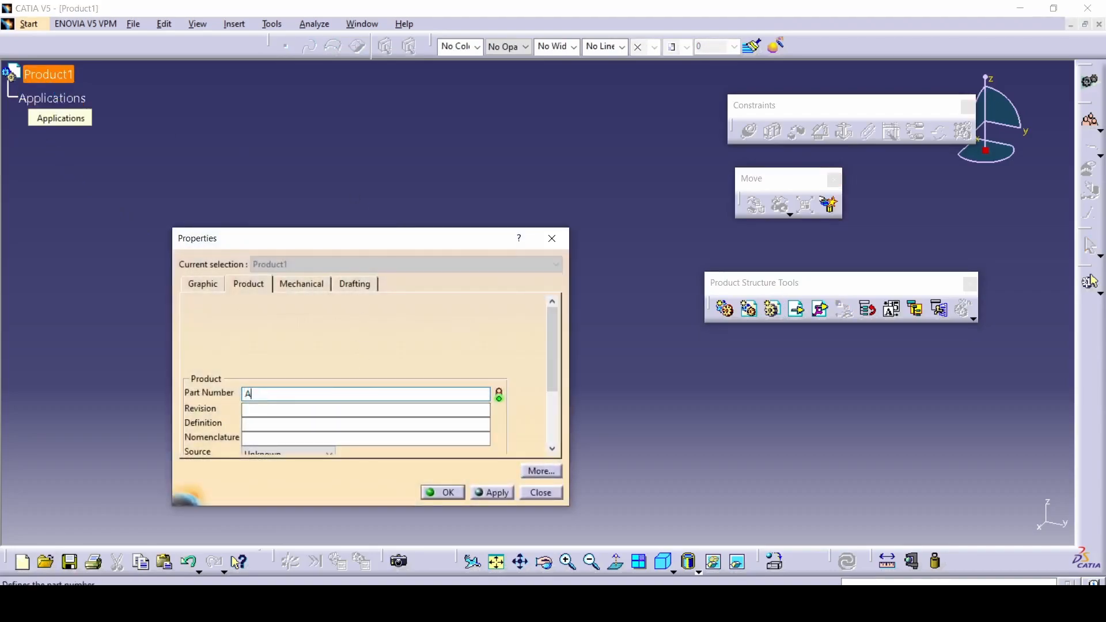
type("ssembly test")
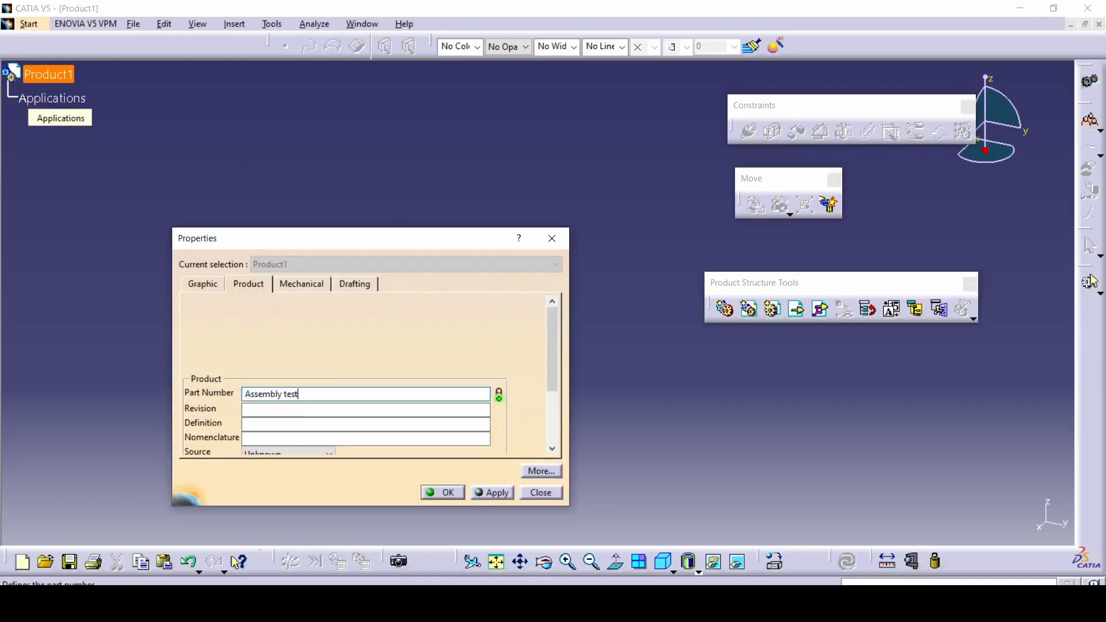
left_click(489, 493)
left_click(452, 497)
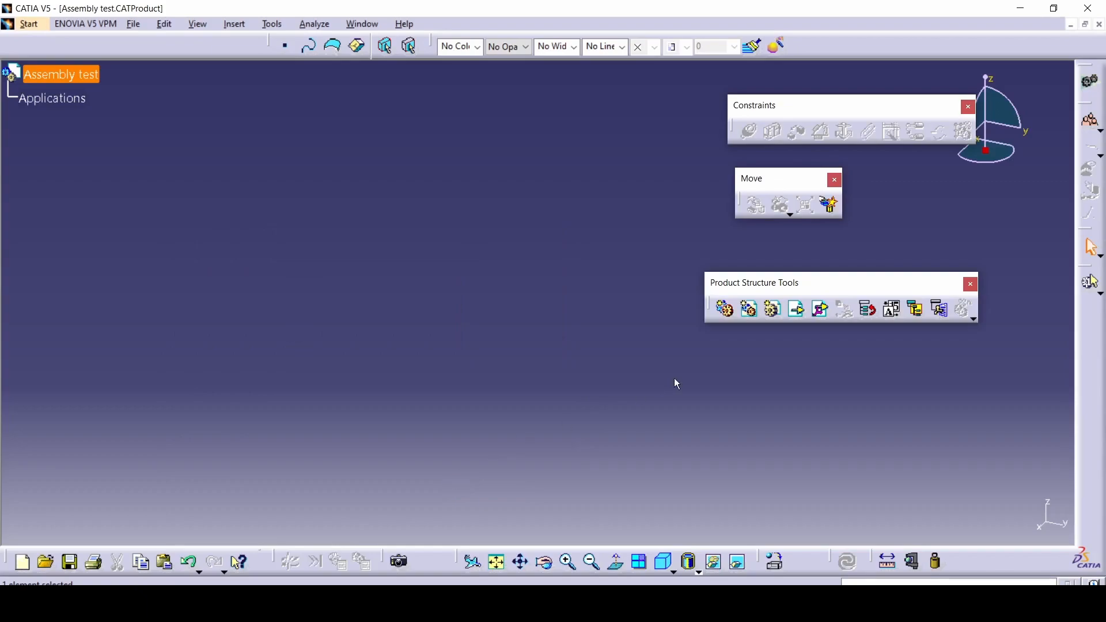
left_click(613, 337)
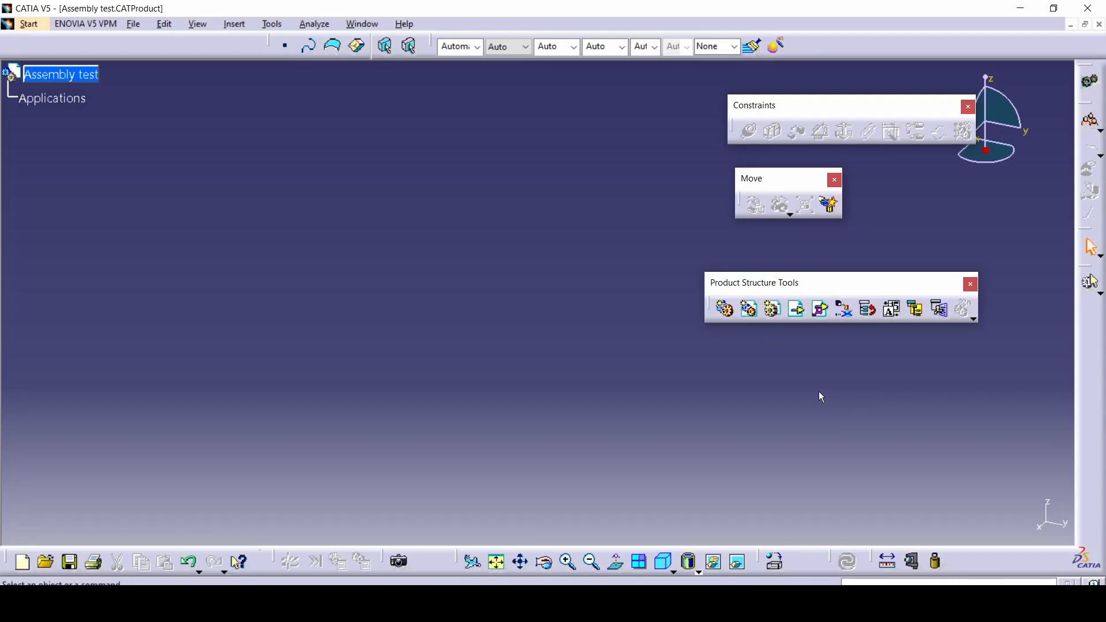
Insert Nut.CATPart, PLate.CATPart and Screw.CATPart into the root product as existing components and redock the Product Structure Tools.
left_click(792, 319)
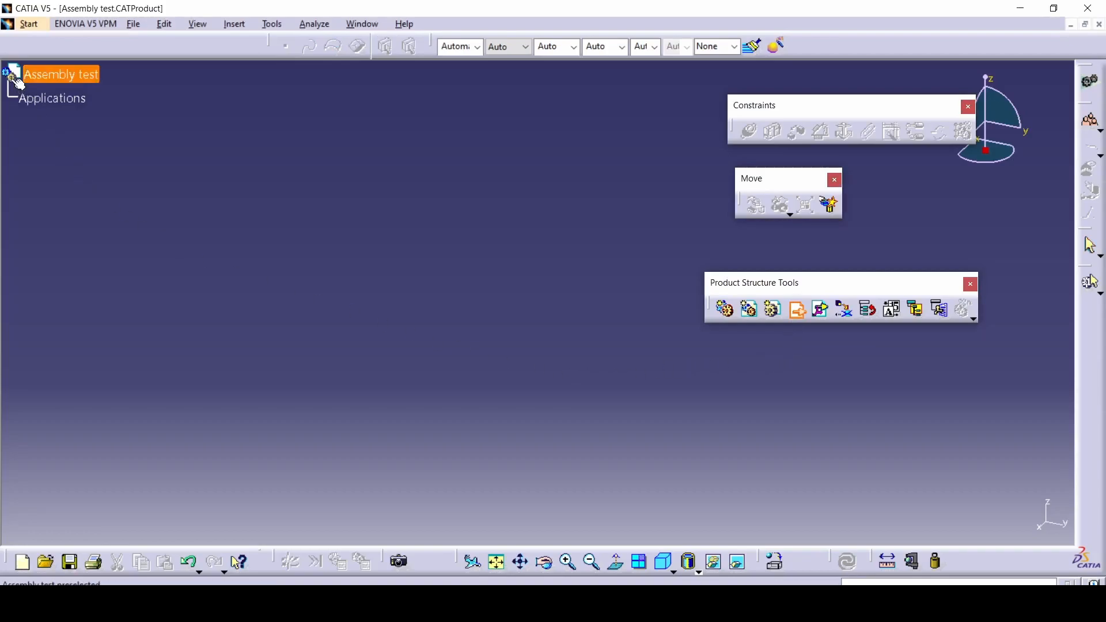
left_click(80, 79)
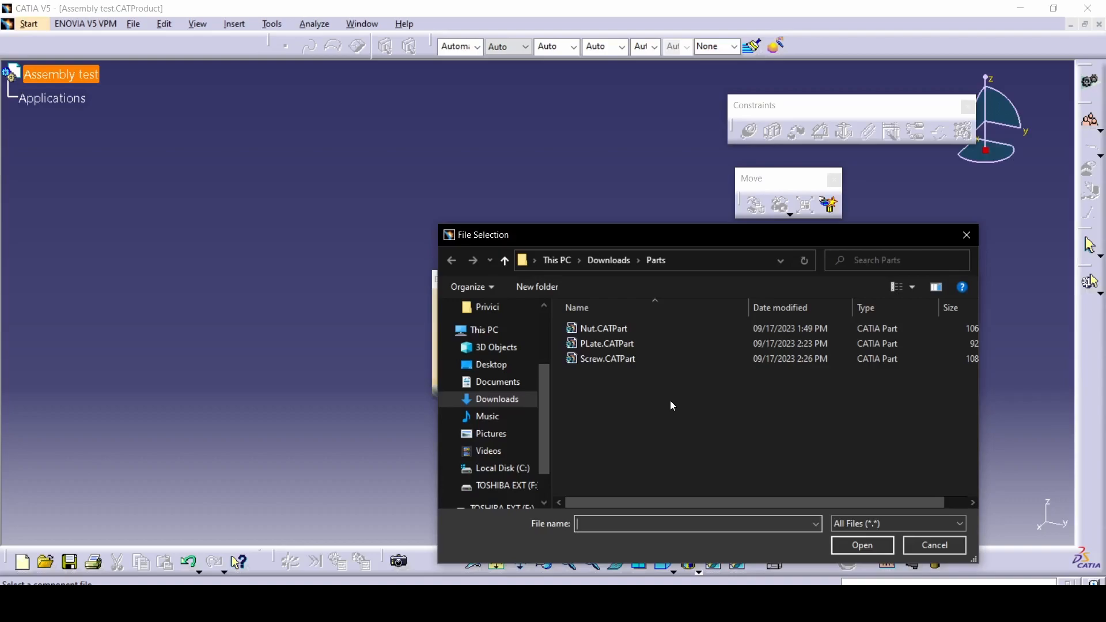
left_click_drag(657, 402, 603, 332)
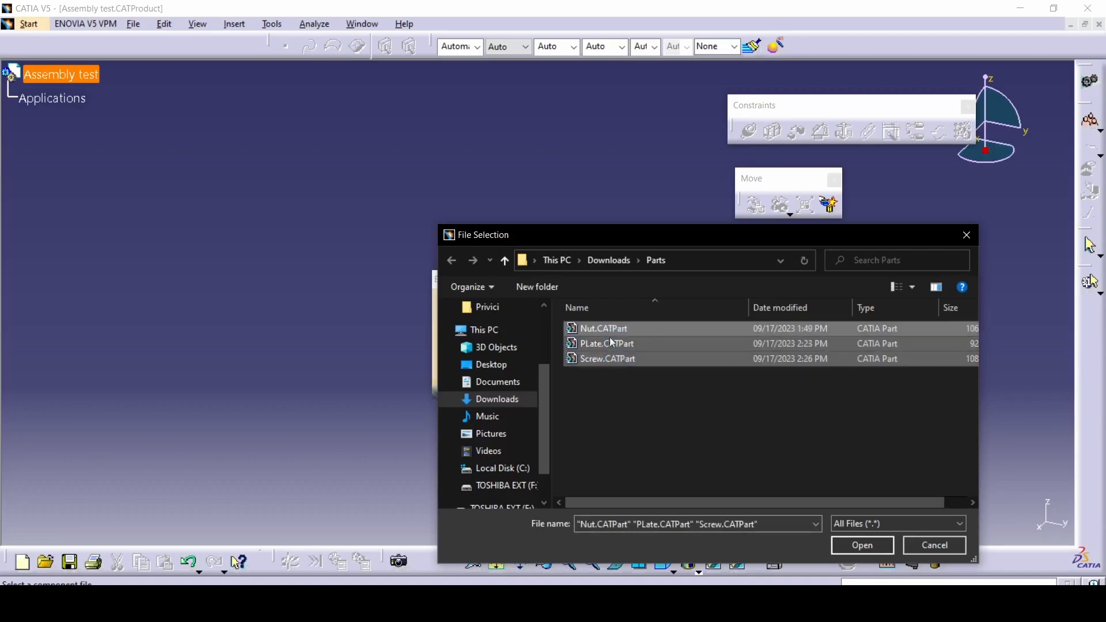
left_click(857, 542)
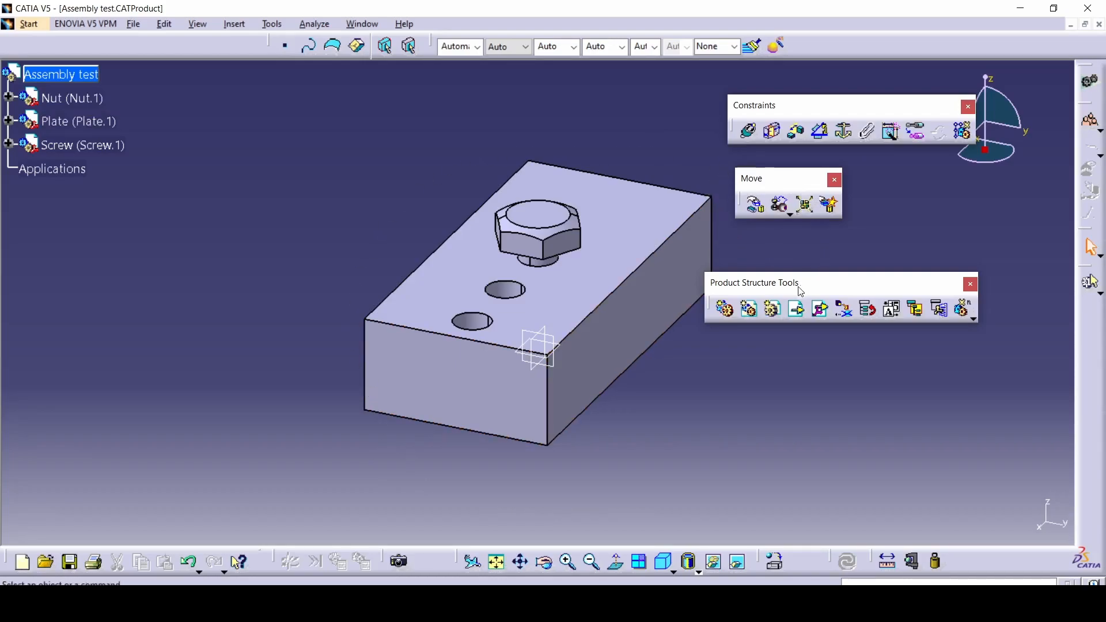
left_click_drag(1090, 323, 1083, 326)
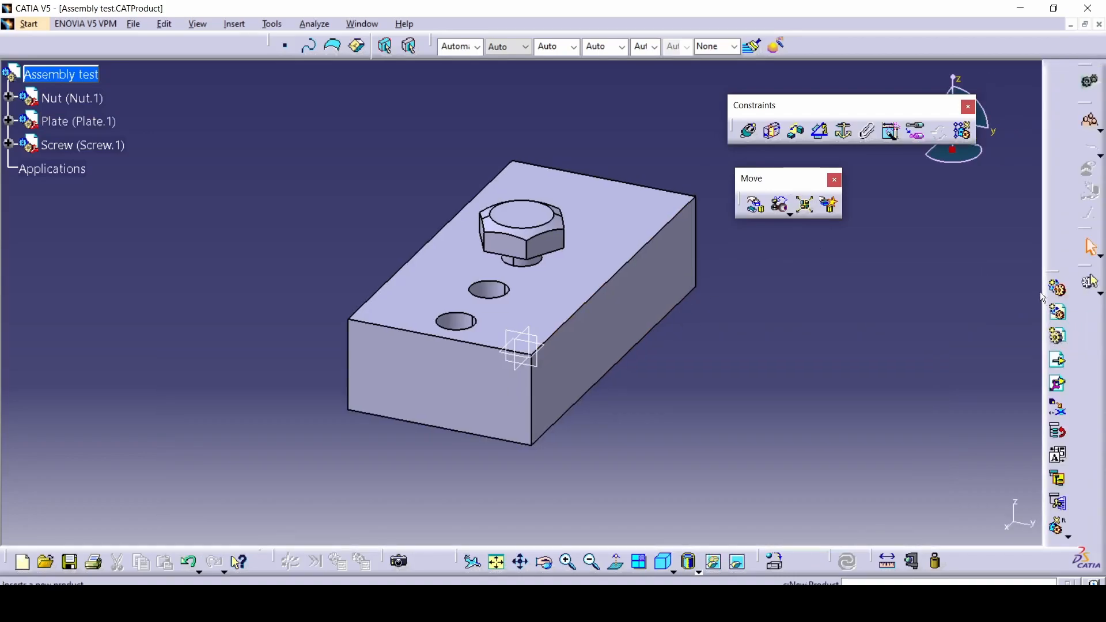
left_click_drag(1052, 279, 1094, 311)
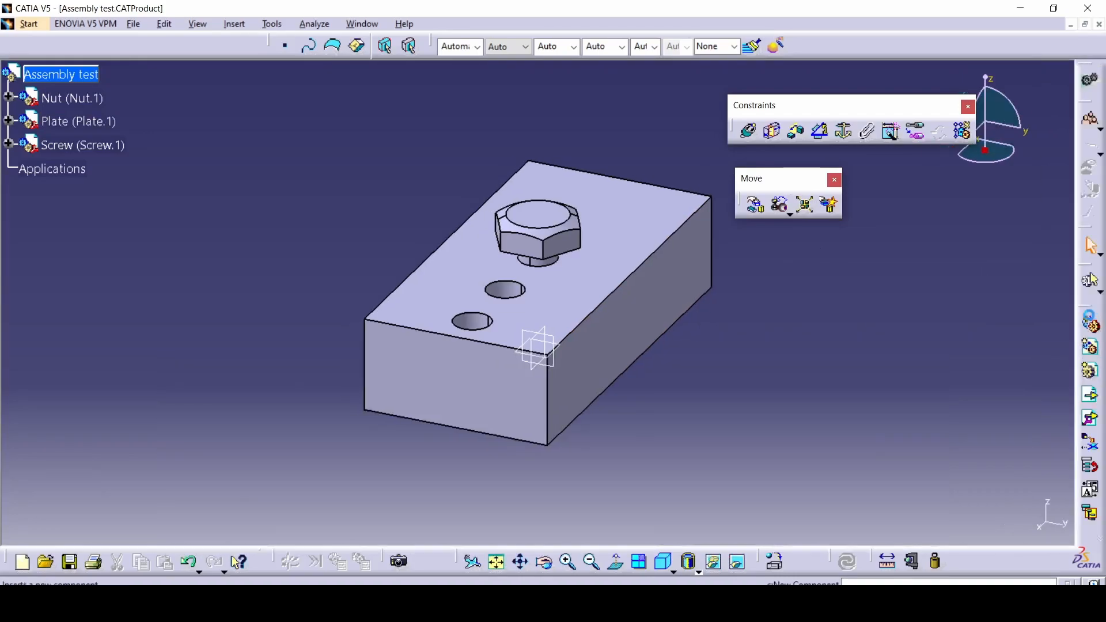
Explode all the assembly's products with depth All levels and type 3D, accepting the modified positions.
left_click(803, 205)
middle_click_drag(823, 333, 772, 351)
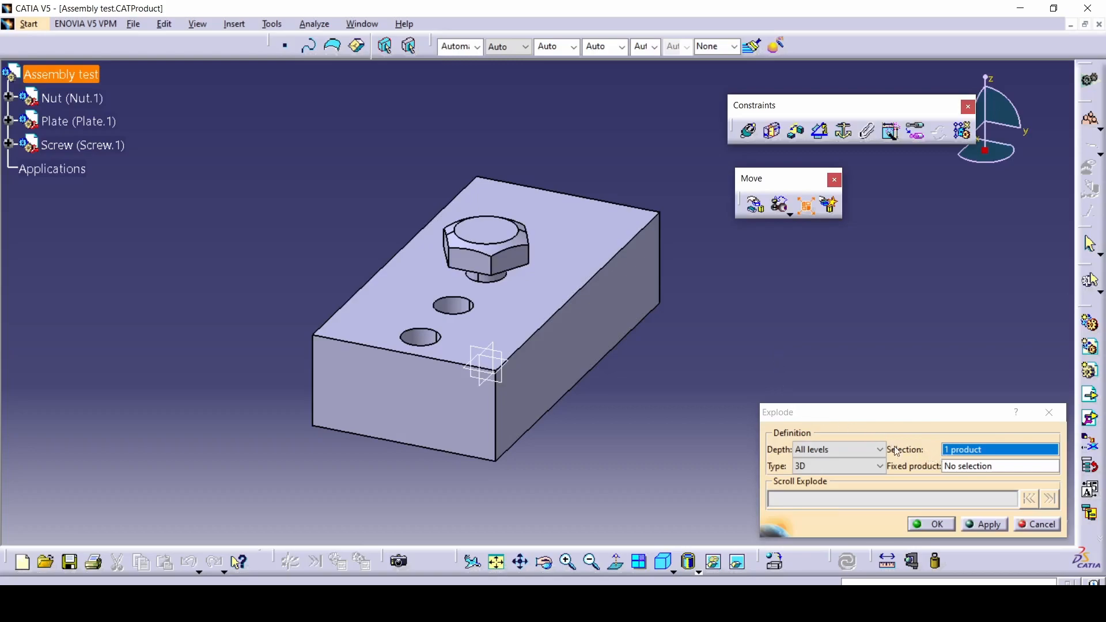
left_click_drag(196, 126, 693, 509)
left_click(984, 524)
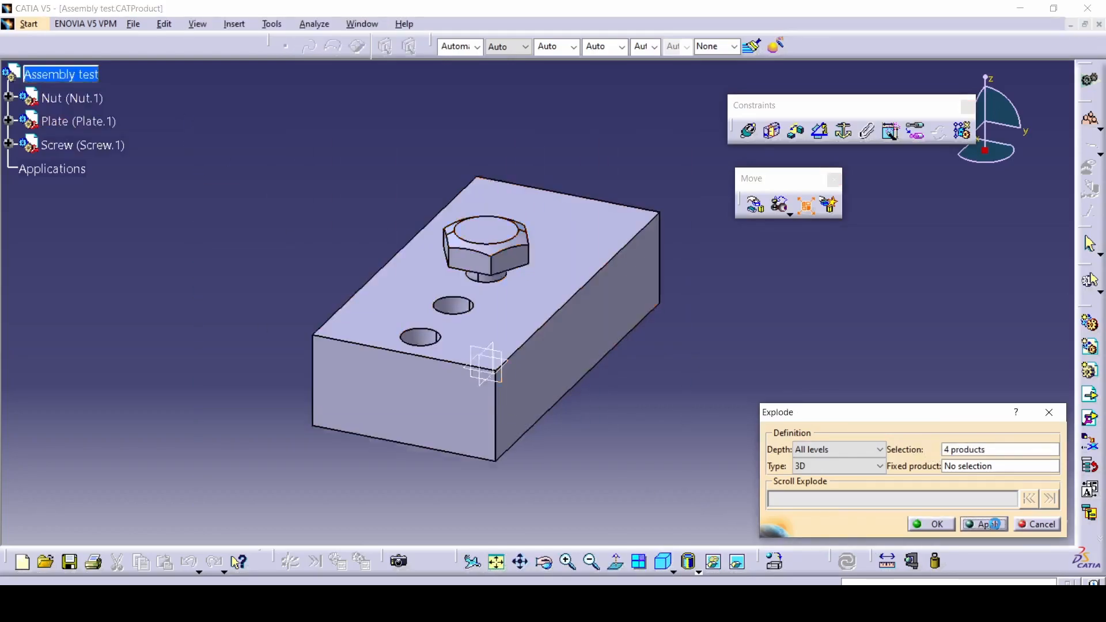
left_click(947, 524)
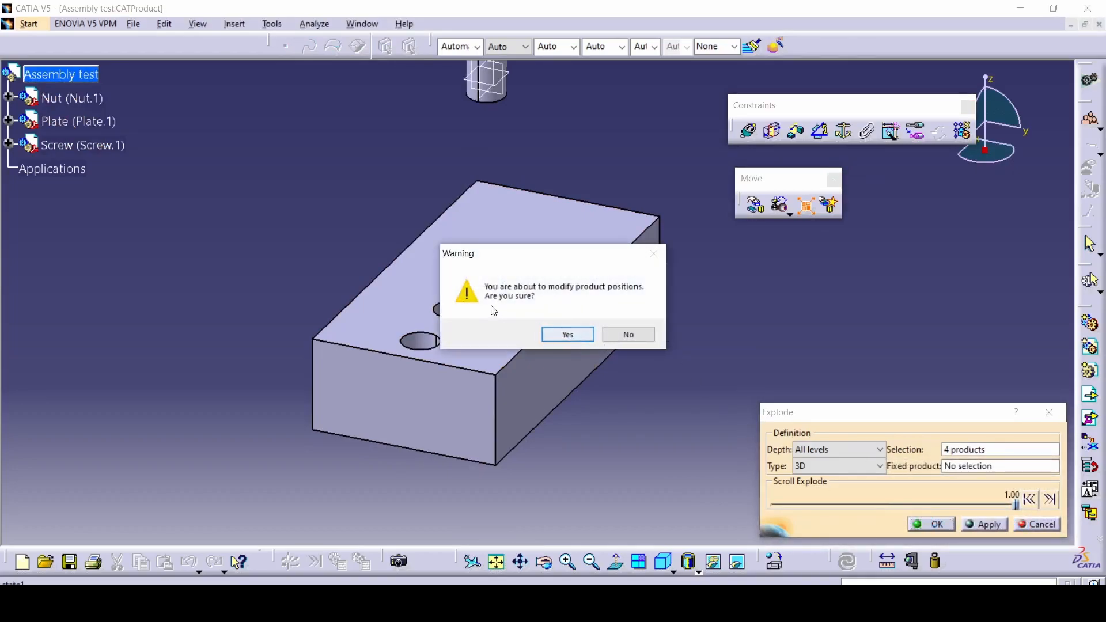
left_click(573, 335)
middle_click_drag(660, 429, 653, 451, "ctrl")
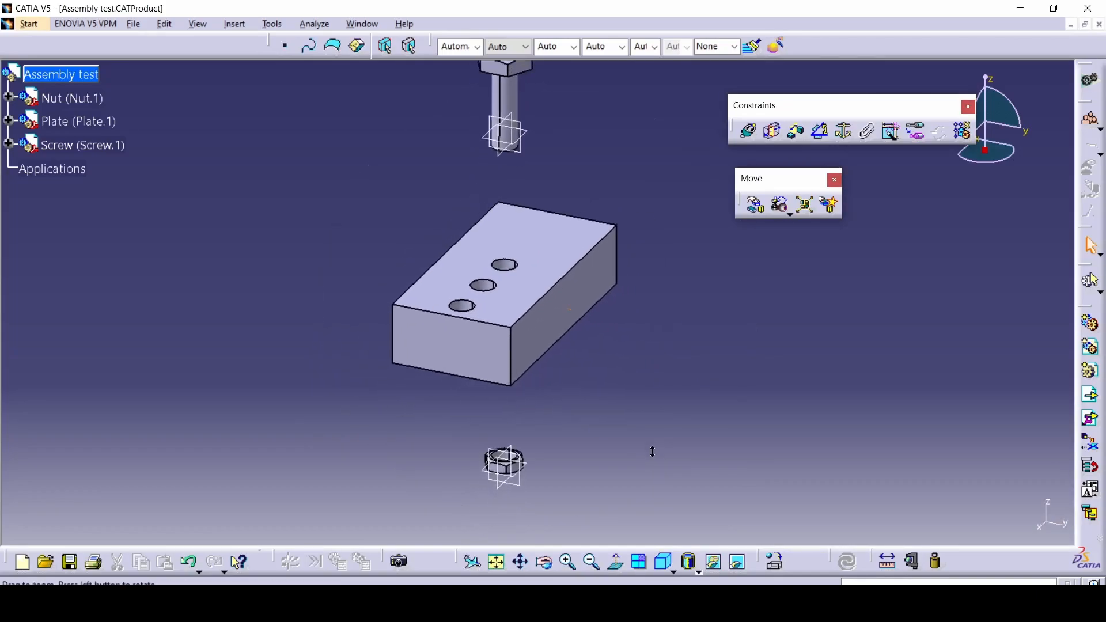
middle_click_drag(498, 269, 491, 328)
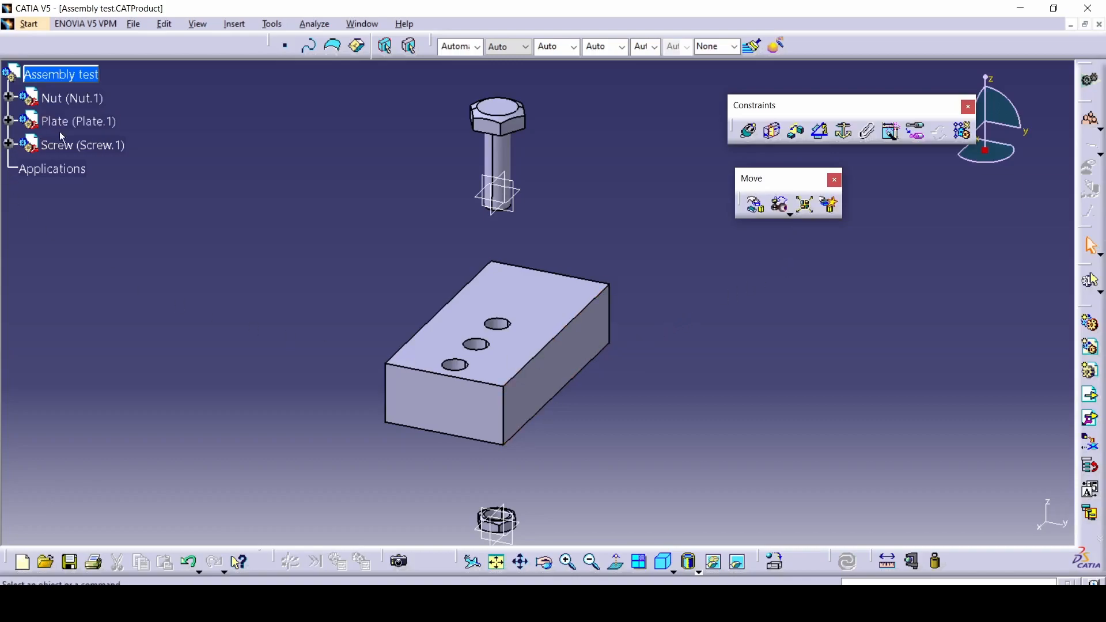
Delete the screw, plate and nut components from the assembly.
left_click(84, 151)
key("Delete")
left_click(92, 124)
key("Delete")
left_click(75, 103)
key("Delete")
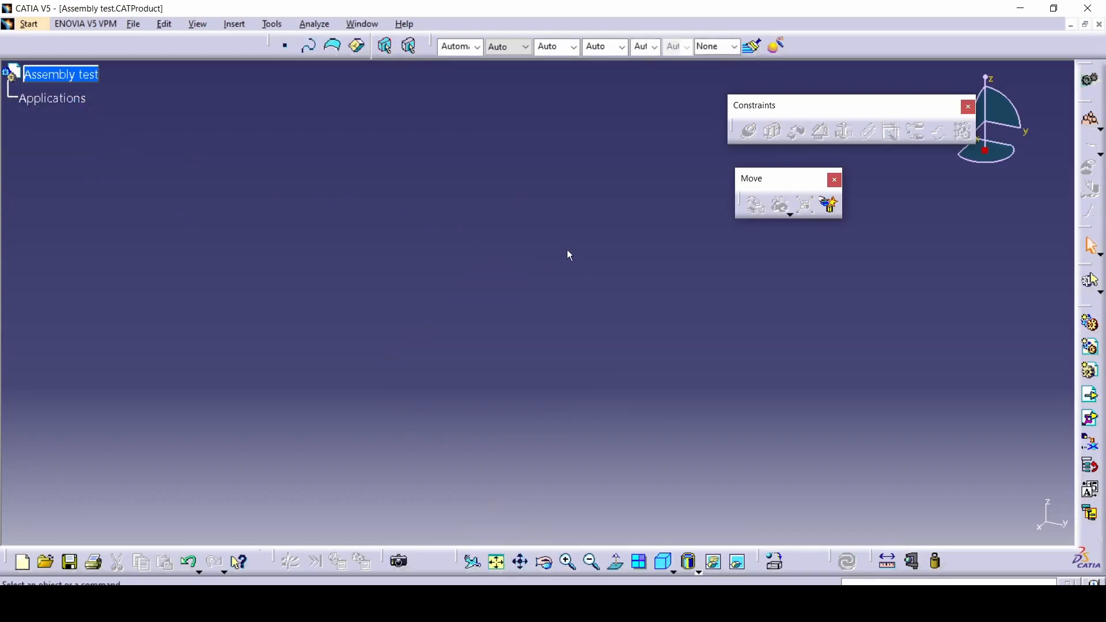
Insert Screw.CATPart and Nut.CATPart into the Assembly test product as existing components.
left_click(1090, 395)
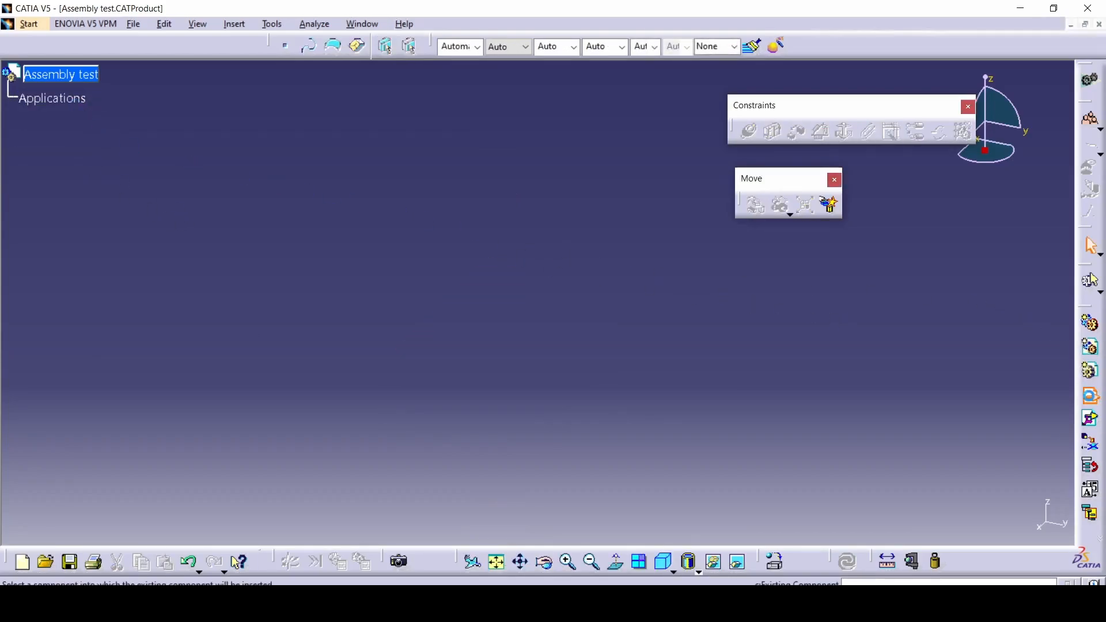
left_click(43, 84)
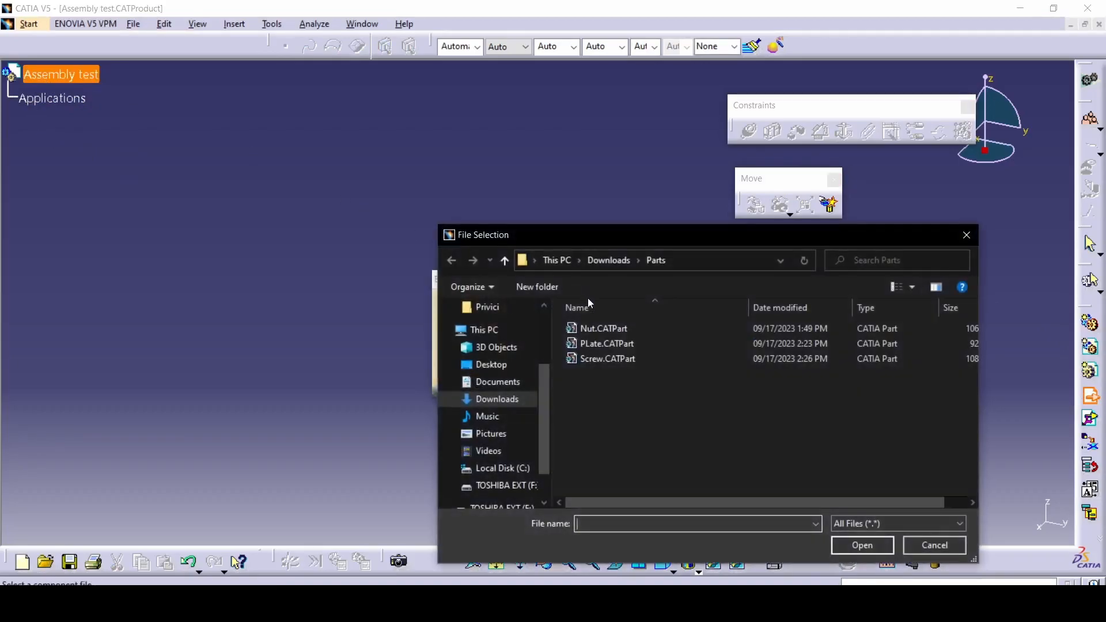
double_click(596, 363)
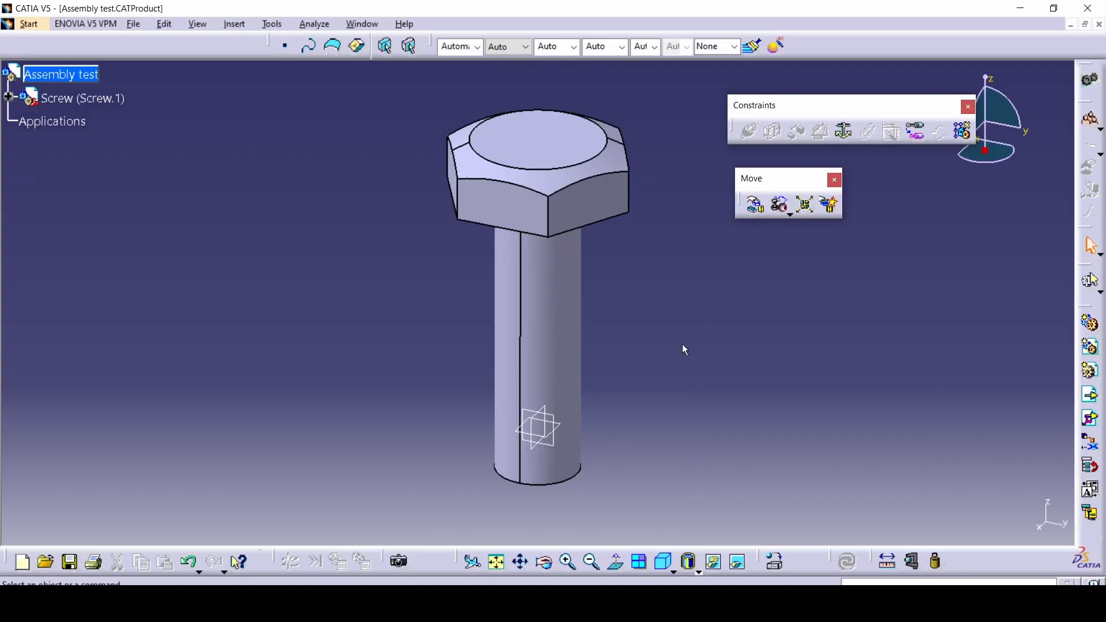
left_click(49, 76)
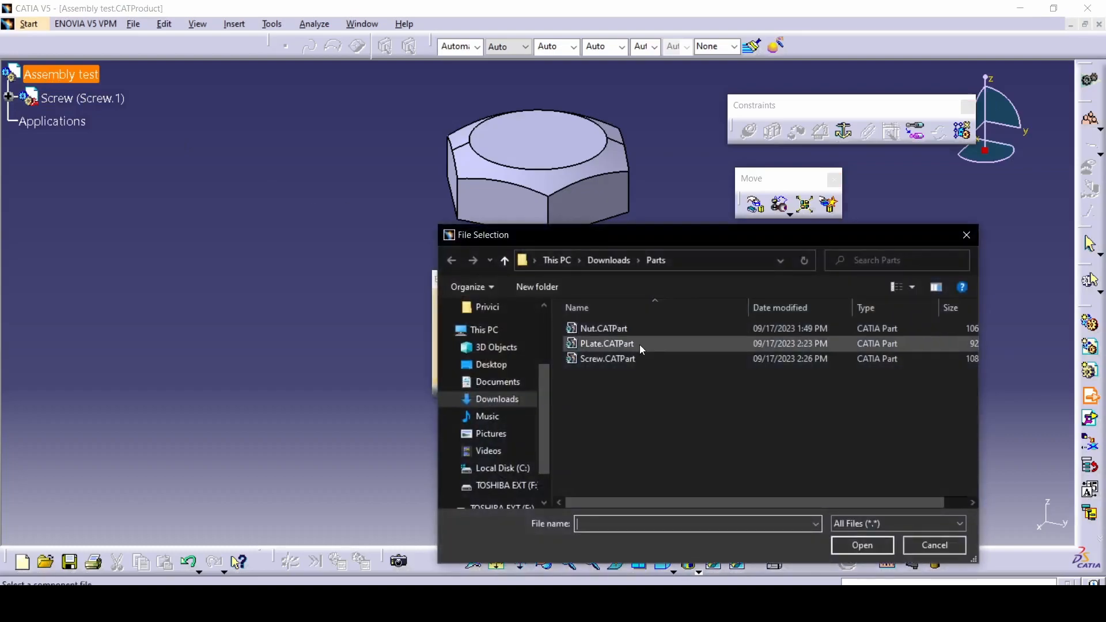
double_click(604, 328)
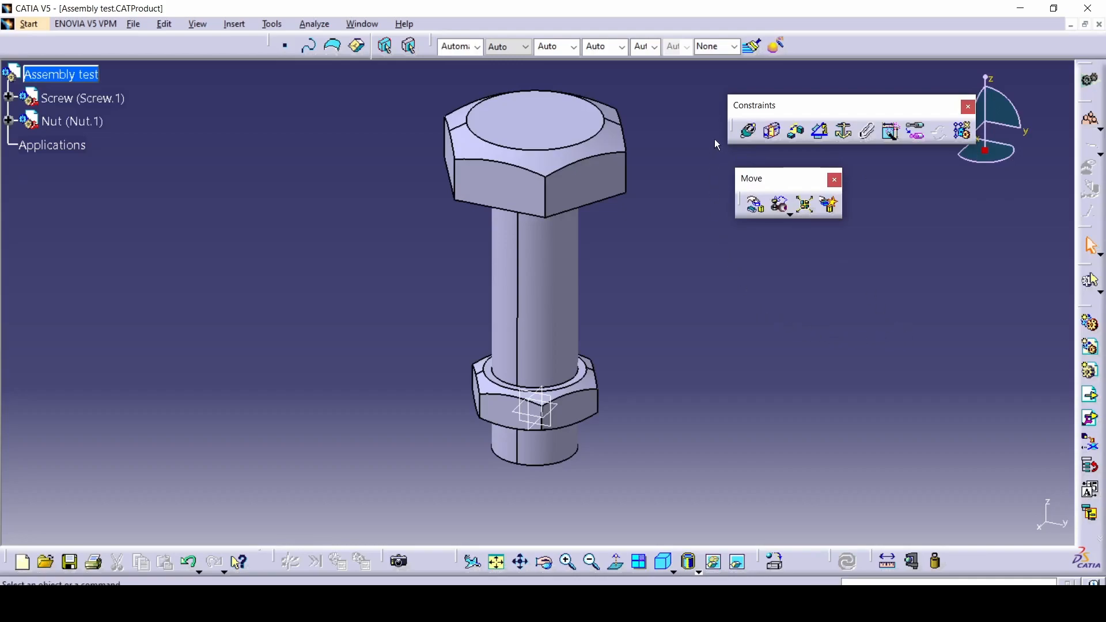
Separate the two parts with the Manipulation command, moving the screw along the X axis and the nut along the Y axis.
left_click(756, 208)
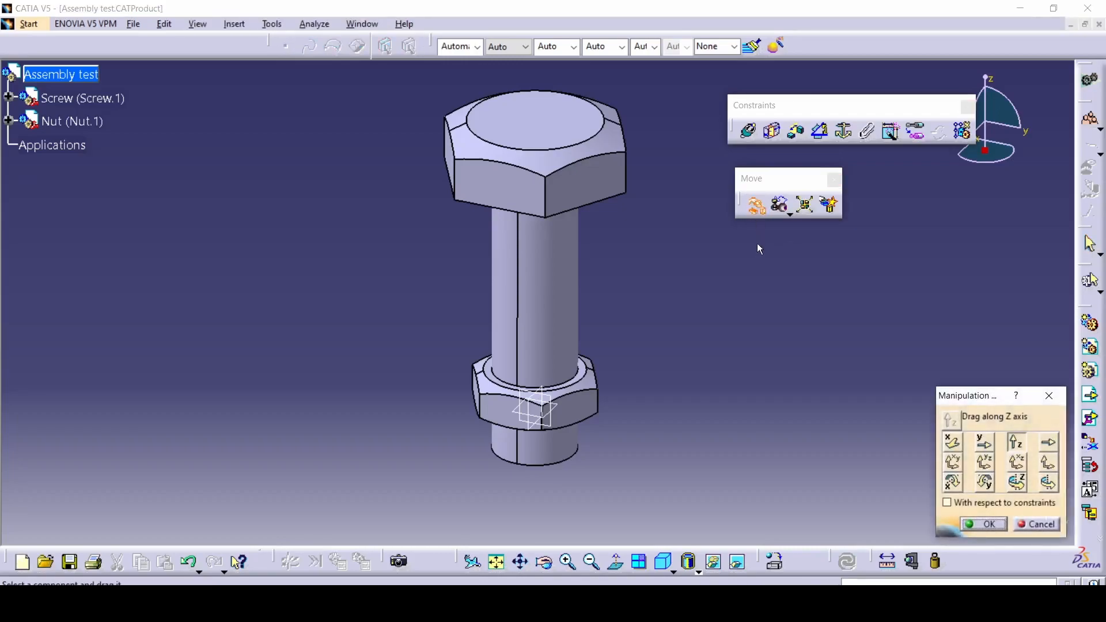
left_click(958, 444)
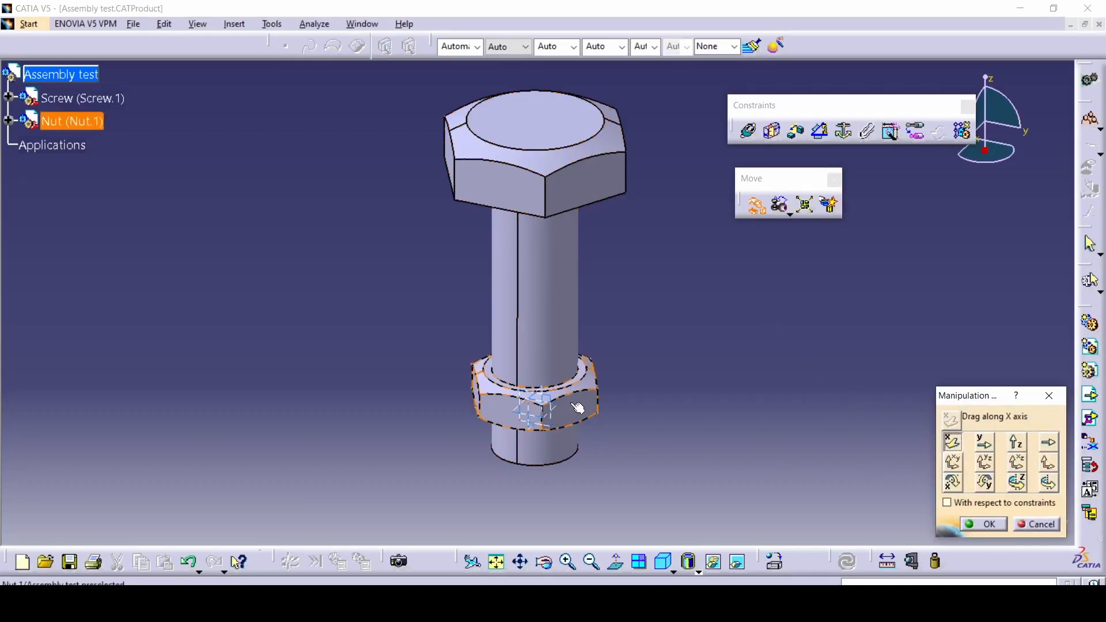
left_click_drag(551, 183, 613, 129)
left_click(984, 441)
left_click_drag(561, 423, 706, 354)
left_click(1016, 482)
key("ctrl+z")
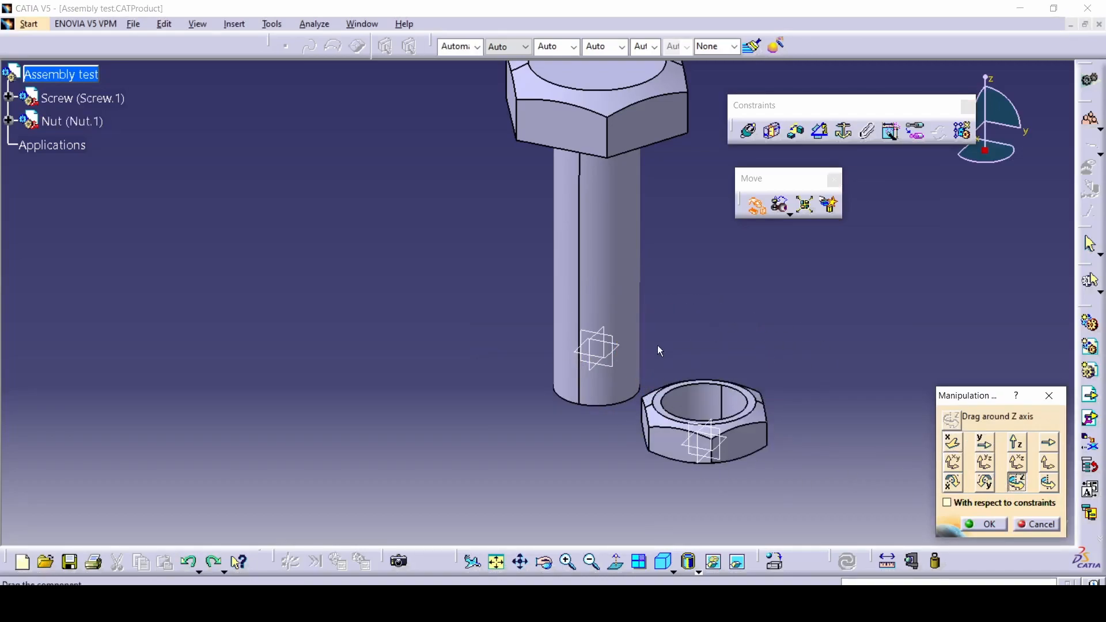
middle_click_drag(789, 321, 634, 328)
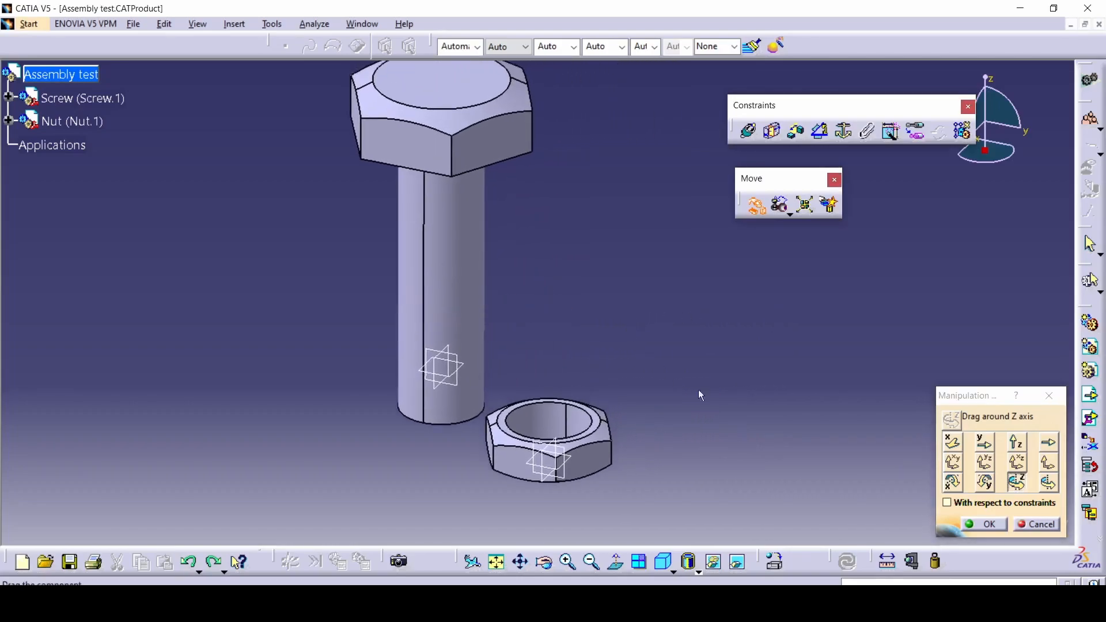
left_click(1000, 524)
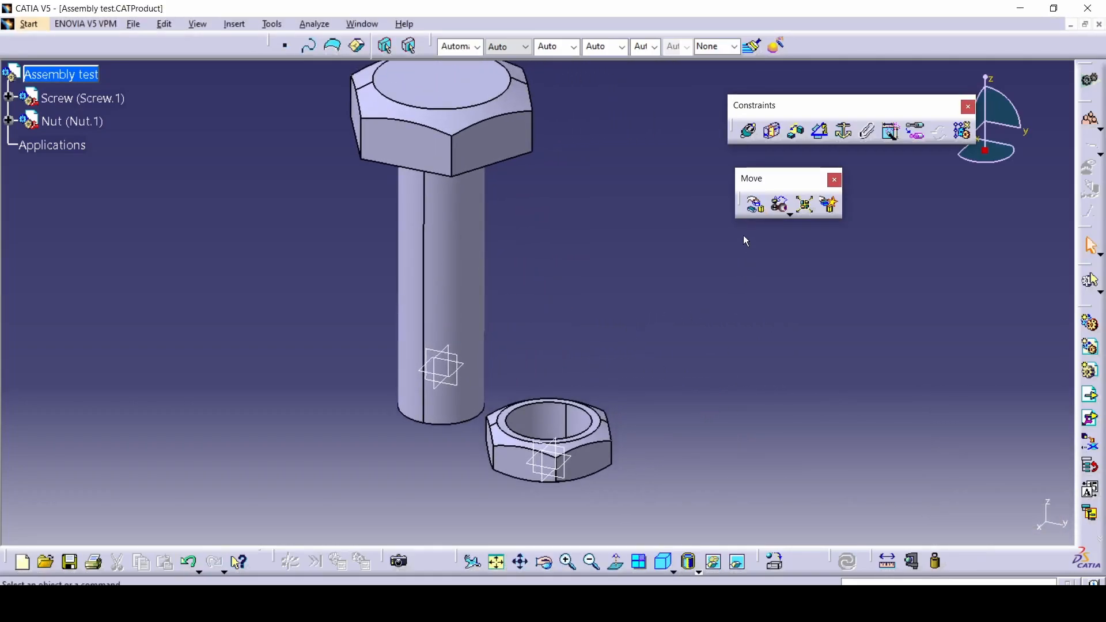
Add a coincidence constraint between the screw's shank axis and the nut's hole axis, and update the assembly.
left_click(741, 141)
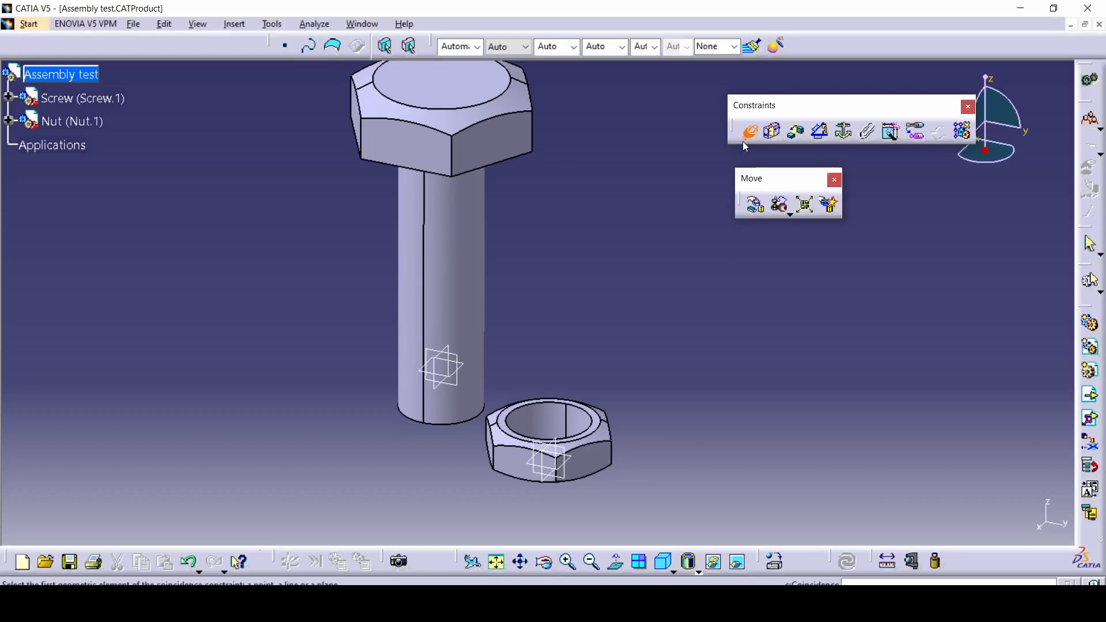
left_click(452, 280)
middle_click_drag(530, 296, 530, 451)
left_click(528, 456)
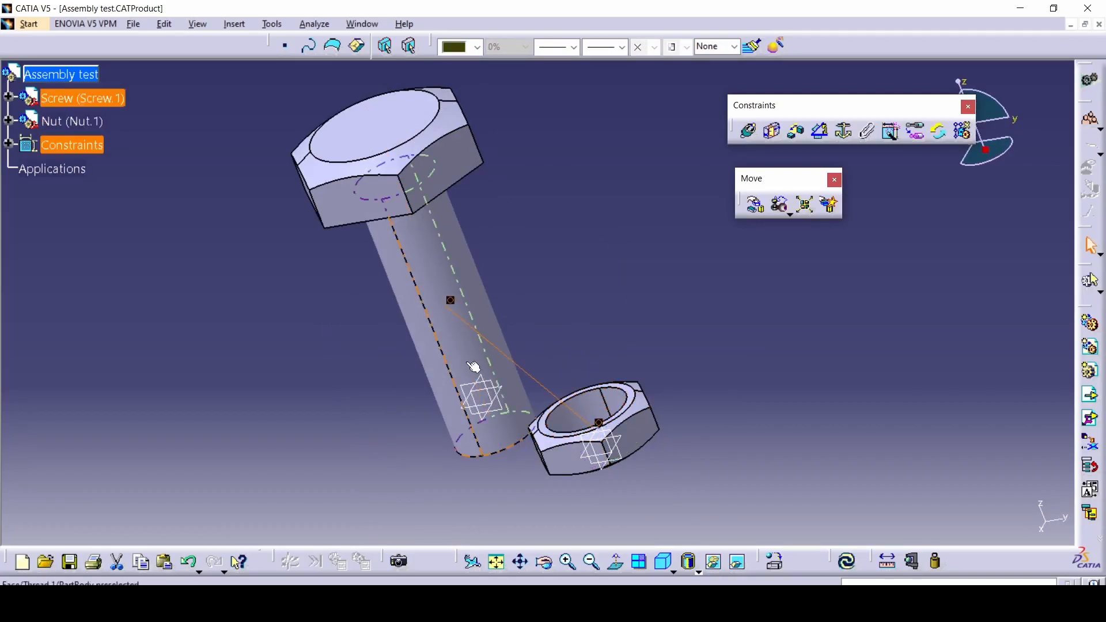
middle_click_drag(493, 375, 532, 324)
left_click(846, 560)
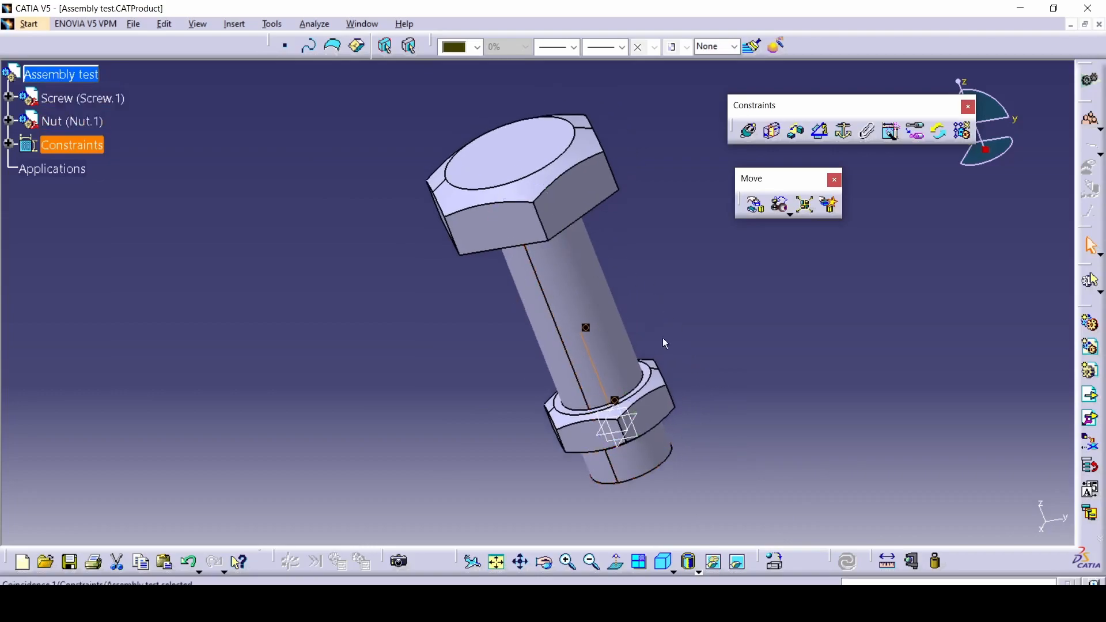
Examine the coincidence constraint between the screw and nut, and expand the Constraints branch of the tree.
left_click(517, 362)
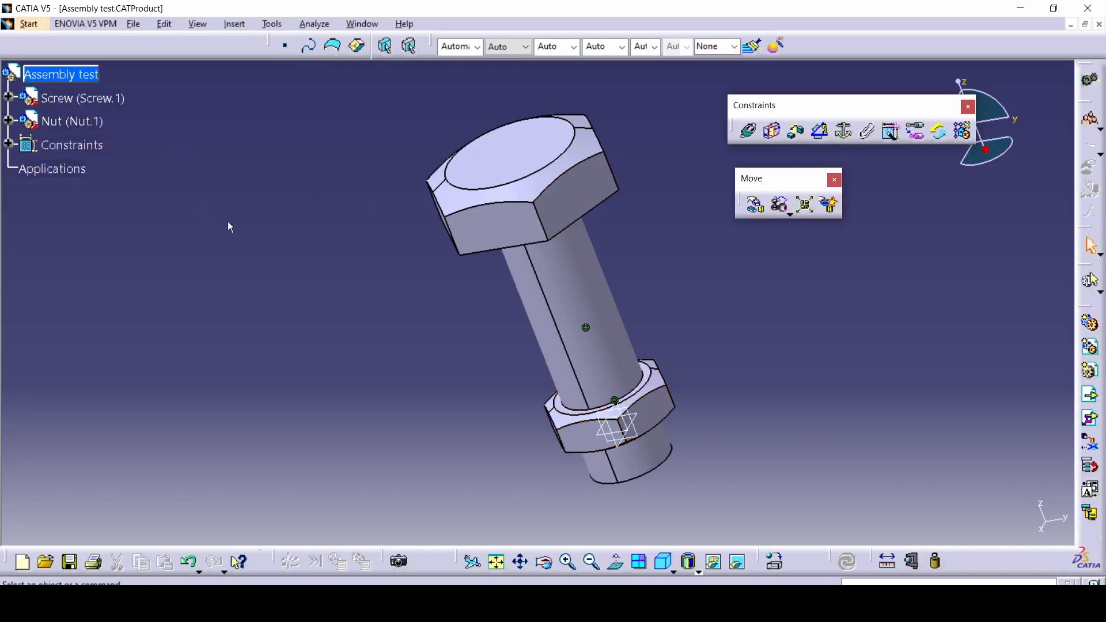
left_click(615, 402)
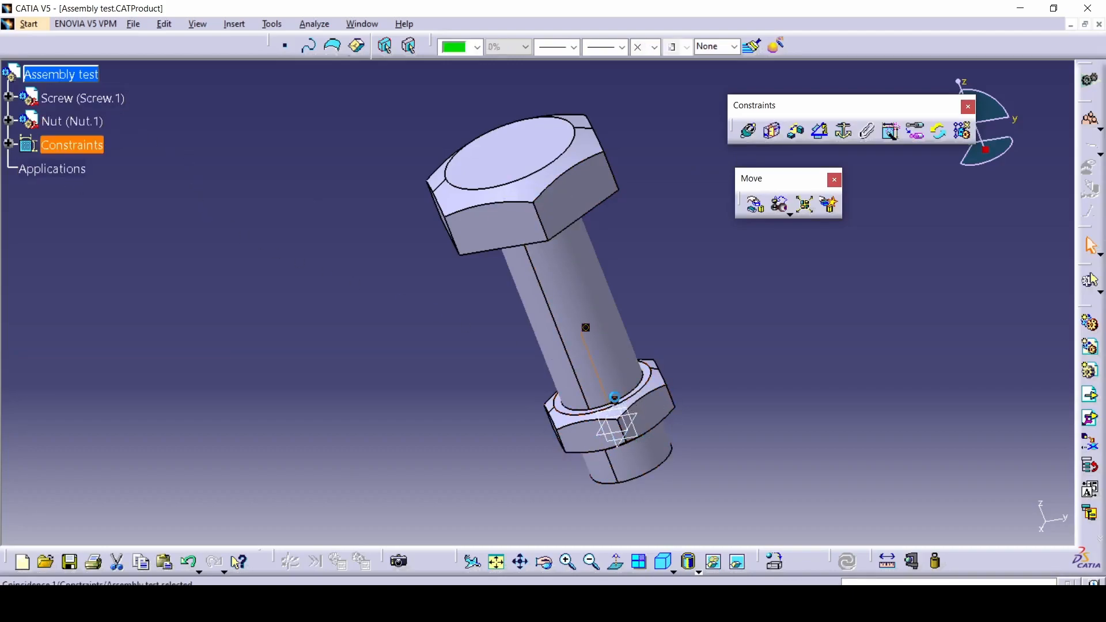
left_click(433, 425)
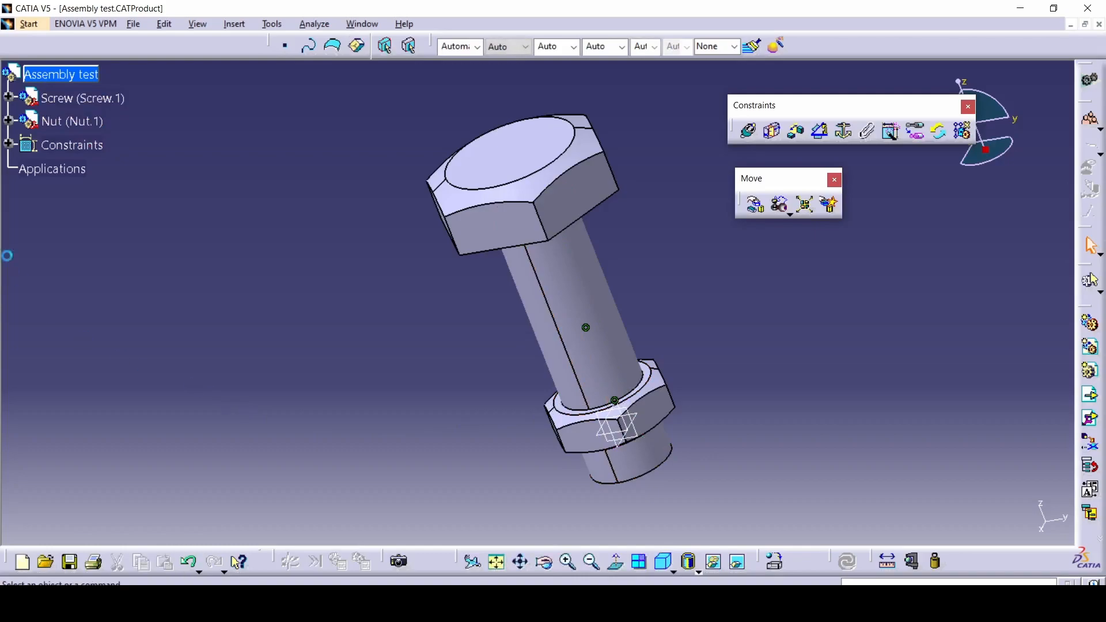
left_click(8, 145)
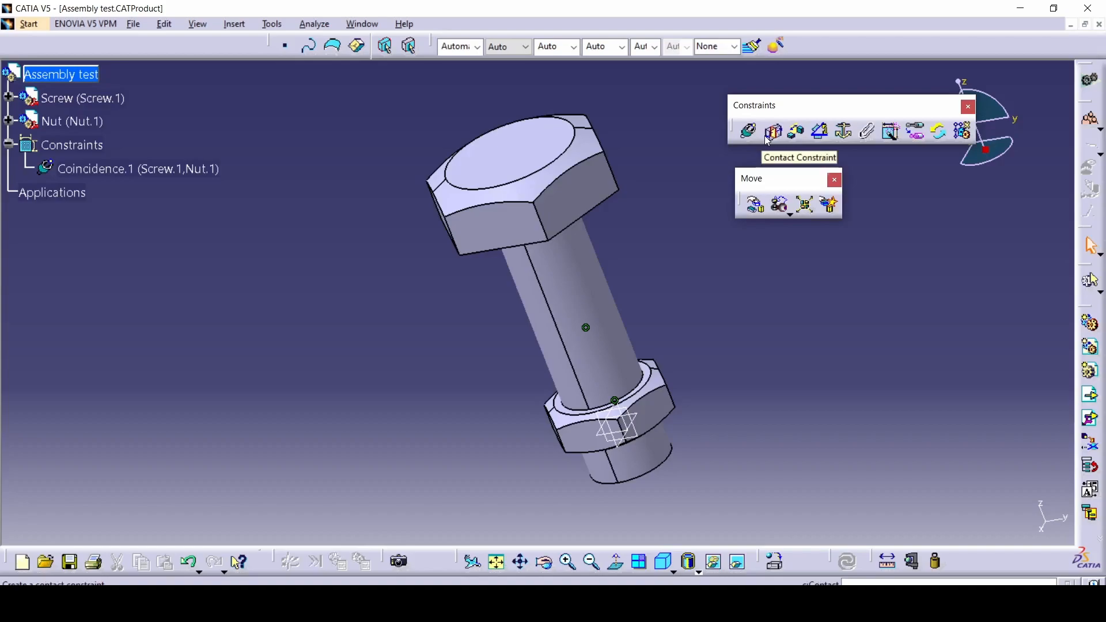
Add a contact constraint between the nut's ring face and the underside of the screw head.
middle_click_drag(614, 370, 584, 346)
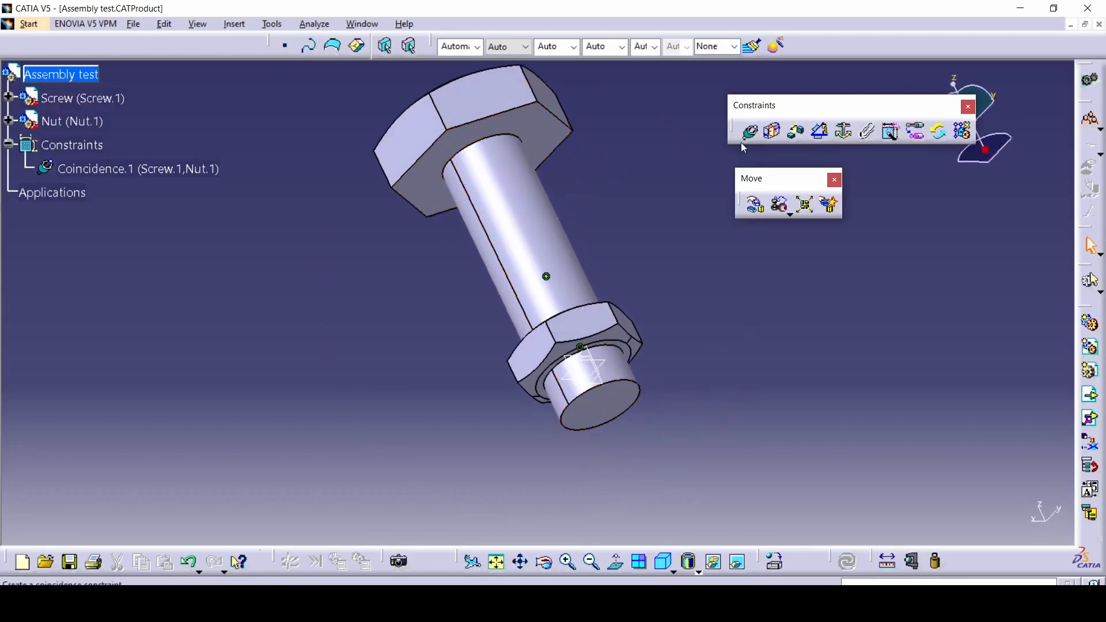
left_click(776, 139)
middle_click_drag(663, 346, 634, 368)
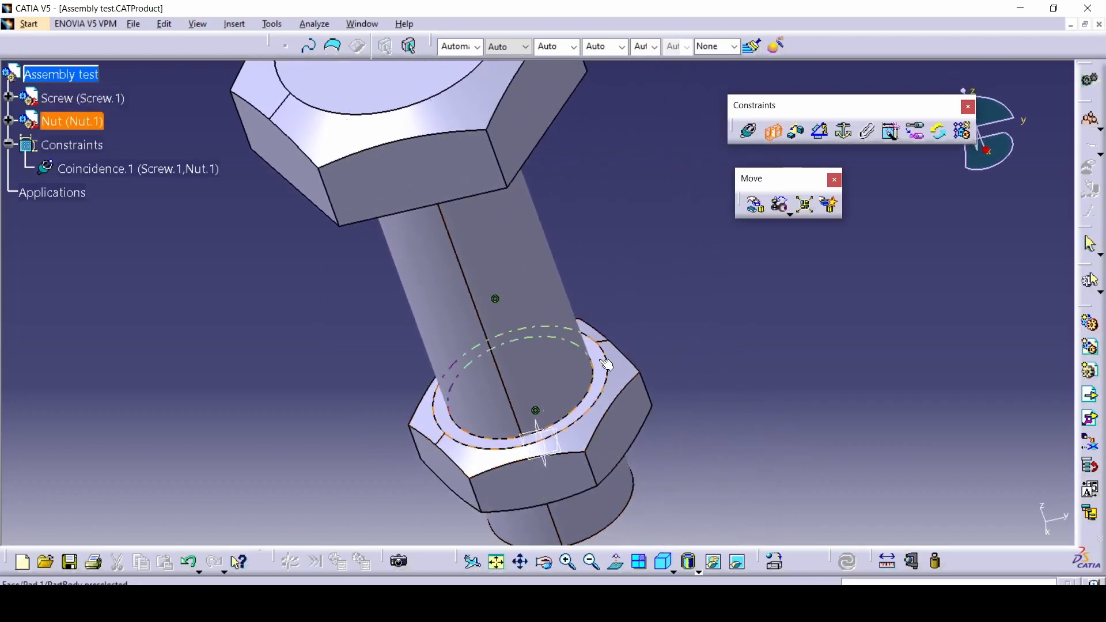
left_click(600, 360)
middle_click_drag(632, 426, 473, 335)
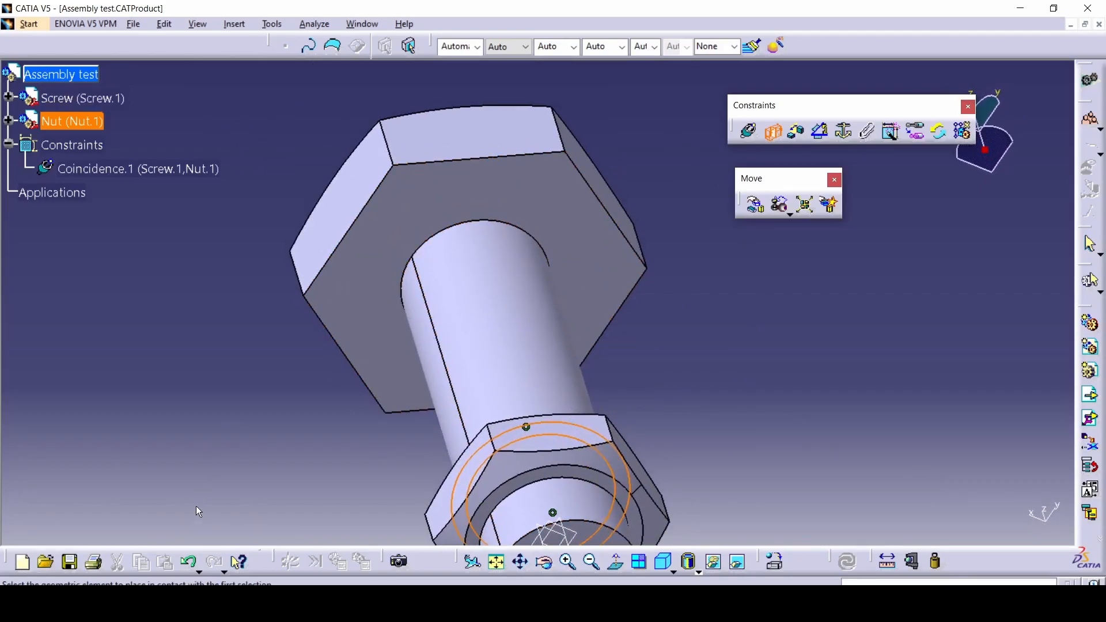
left_click(451, 284)
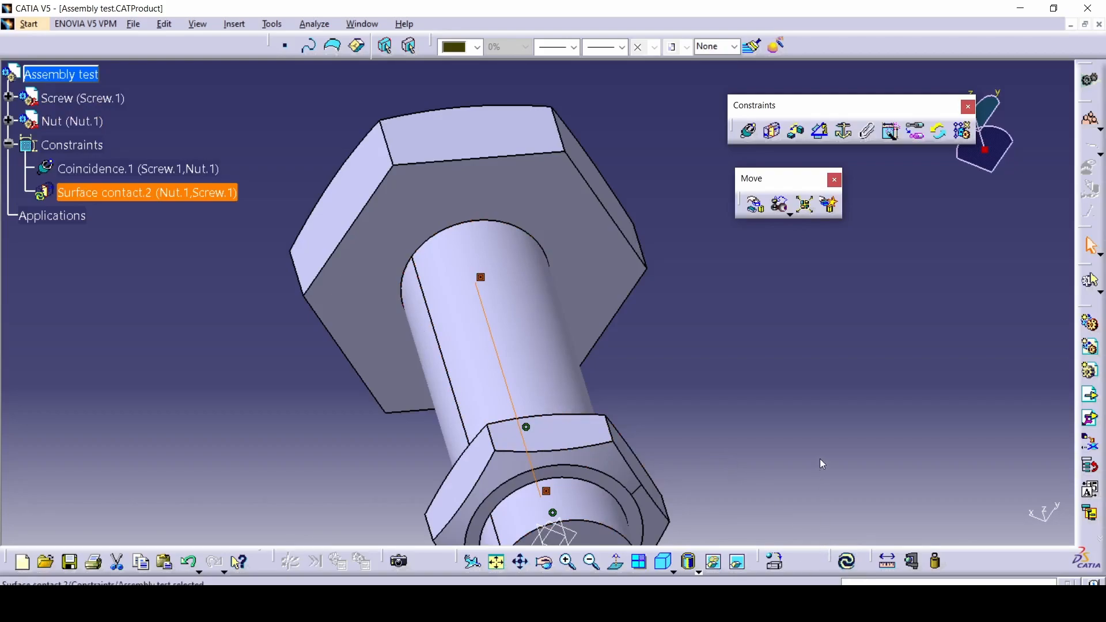
Update the assembly to apply the contact constraint between the nut and the screw head.
left_click_drag(812, 319, 800, 253)
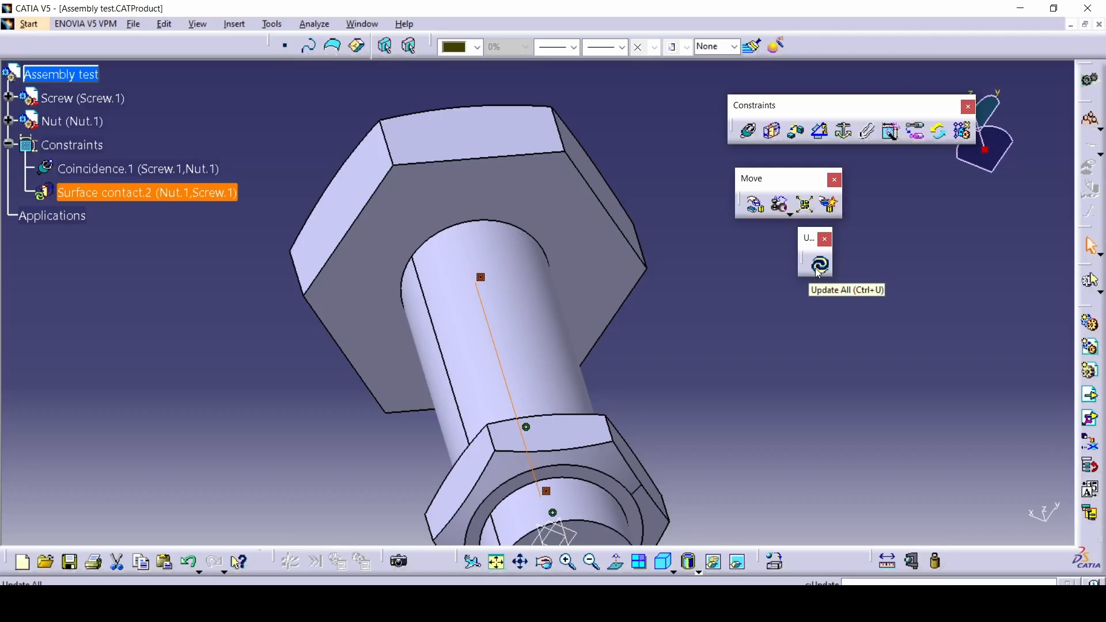
left_click(819, 266)
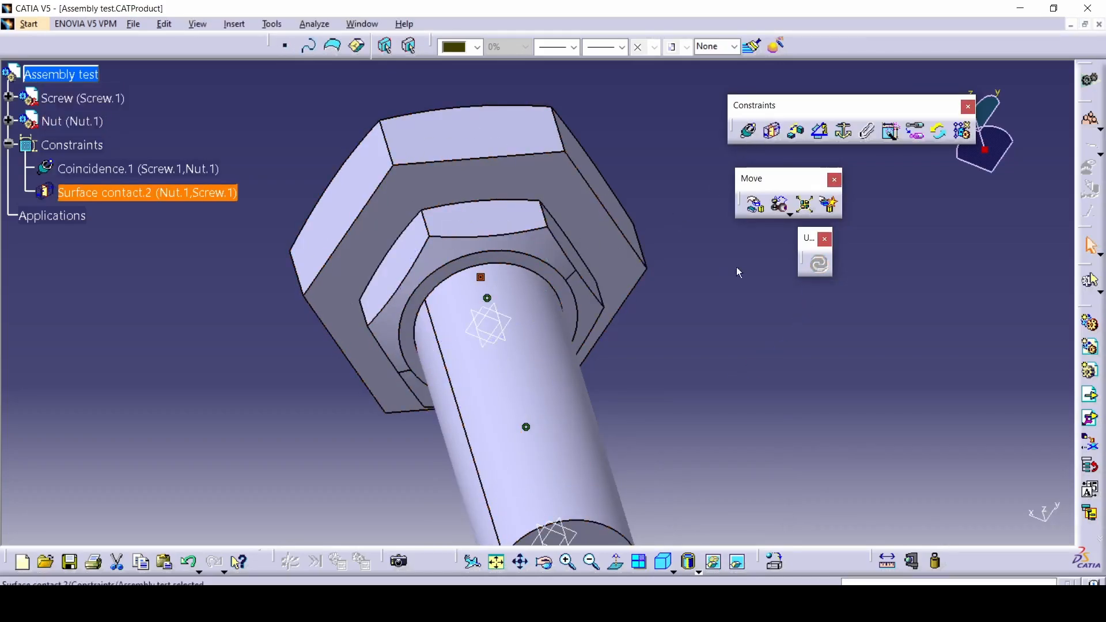
left_click_drag(809, 238, 829, 561)
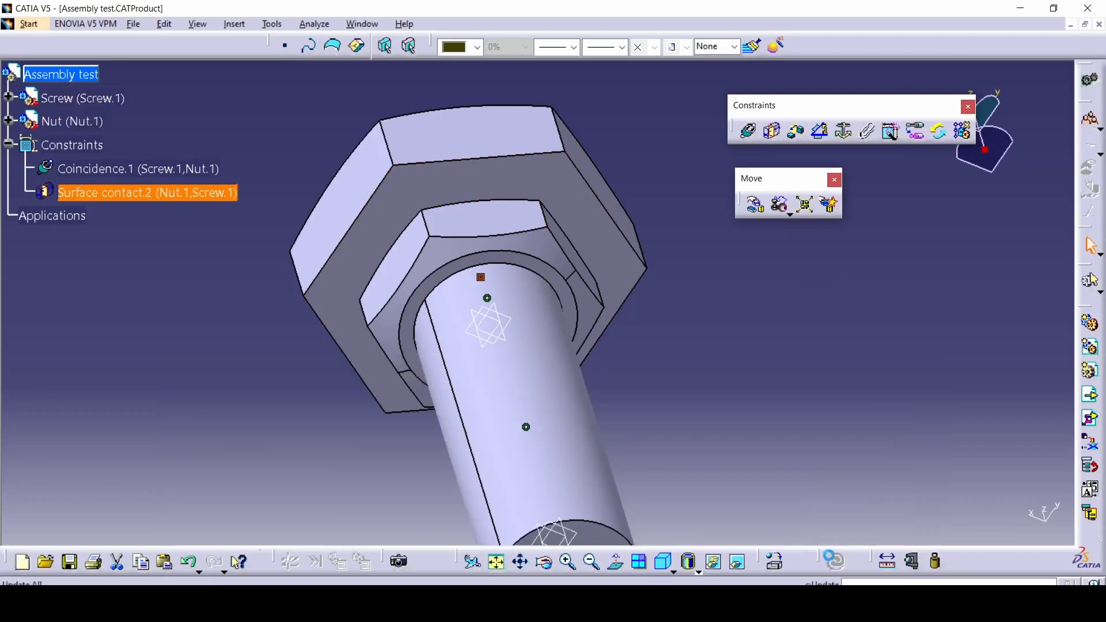
left_click(806, 395)
Delete the surface contact constraint between the nut and the screw.
middle_click_drag(646, 338, 600, 362)
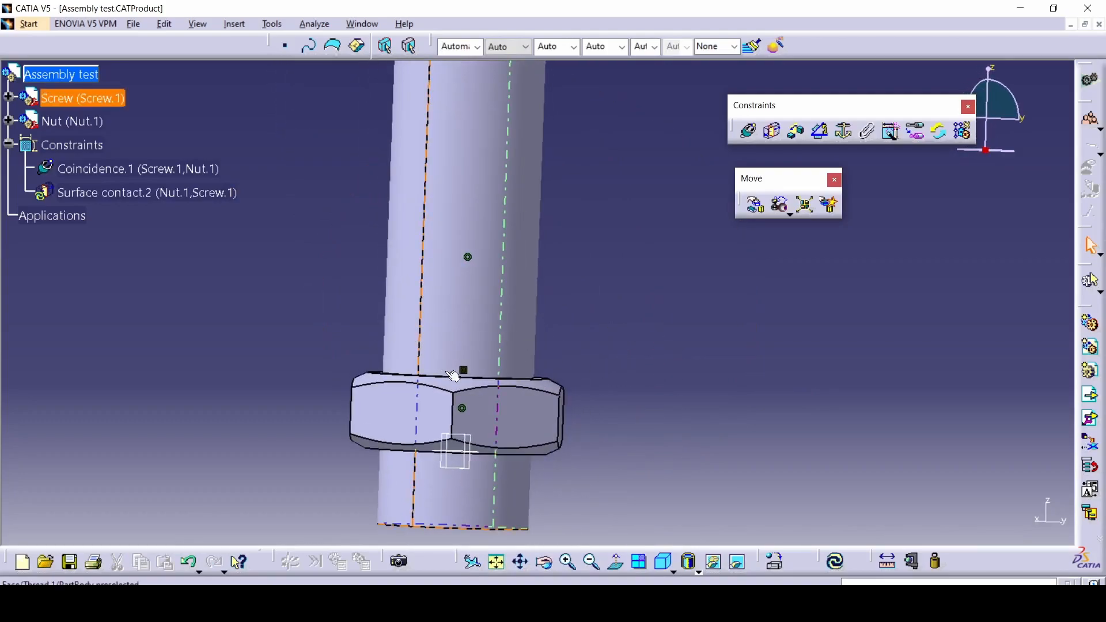
left_click(151, 194)
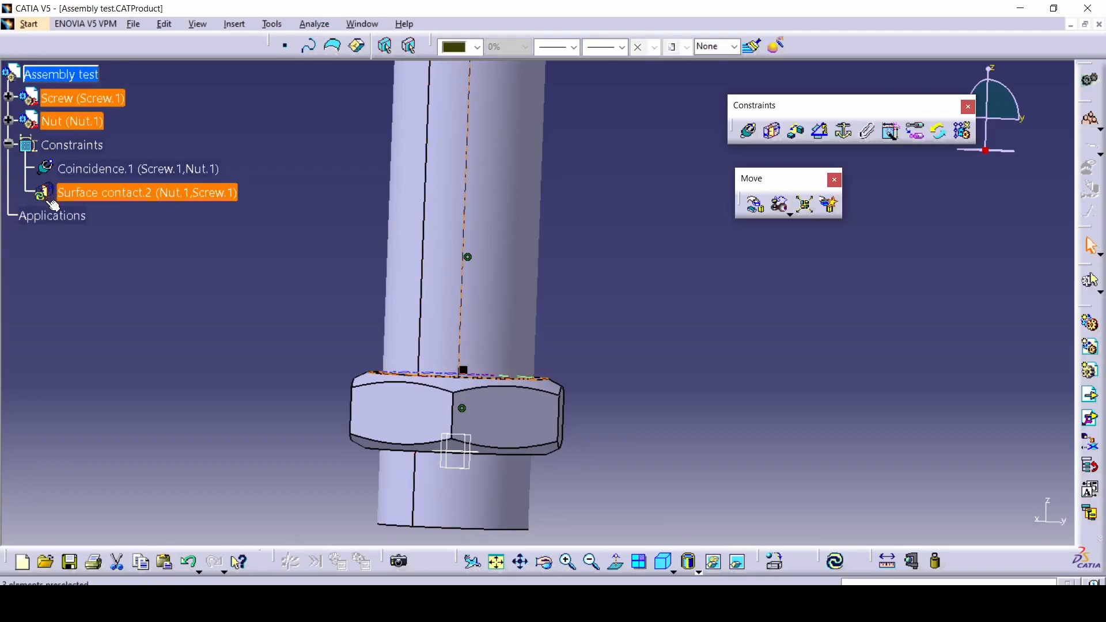
key("Delete")
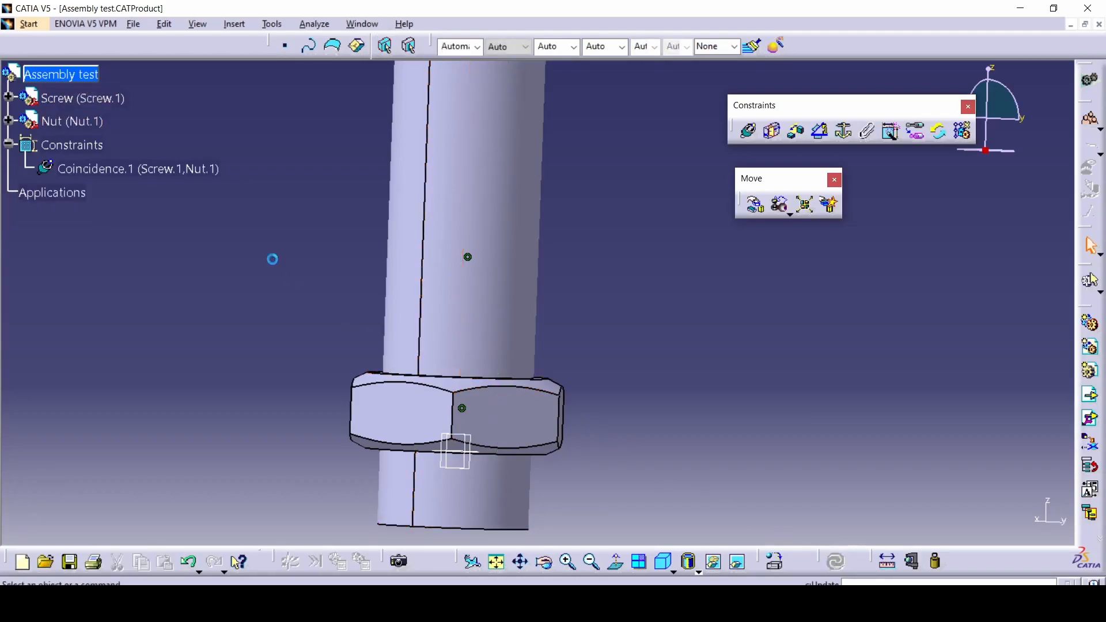
Add a coincidence constraint with Opposite orientation between the nut's ring face and the screw head's underside, and update the assembly.
left_click(747, 131)
middle_click_drag(613, 240, 562, 327)
left_click(568, 309)
middle_click_drag(496, 390, 616, 118)
left_click(663, 123)
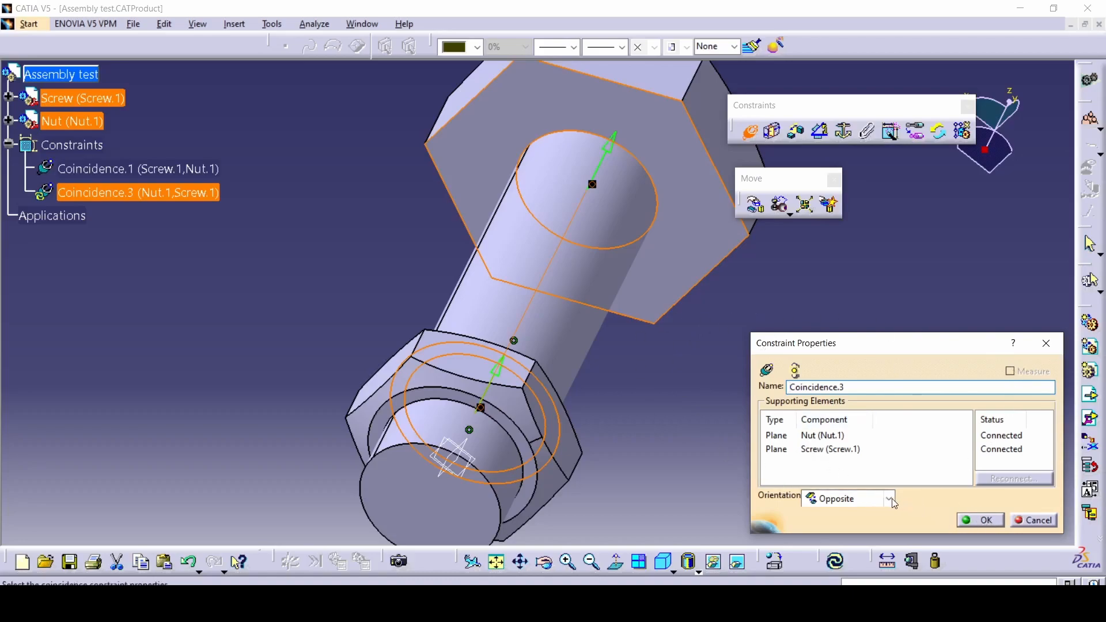
left_click(975, 519)
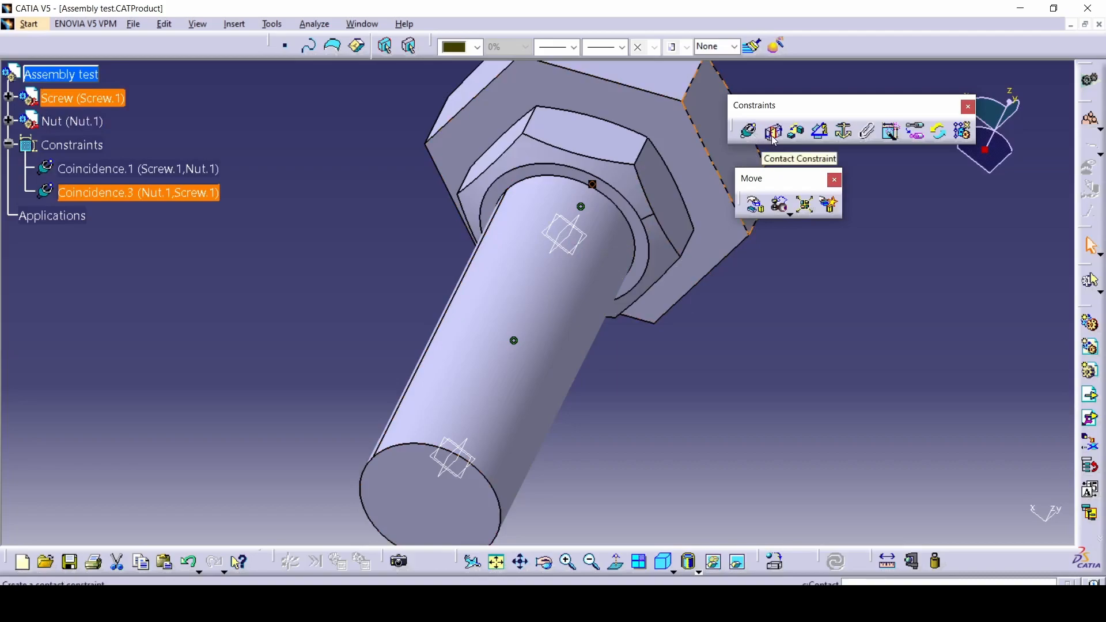
Undo the assembly update and delete the coincidence constraint between the nut's face and the screw head's underside.
key("ctrl+z")
left_click(742, 361)
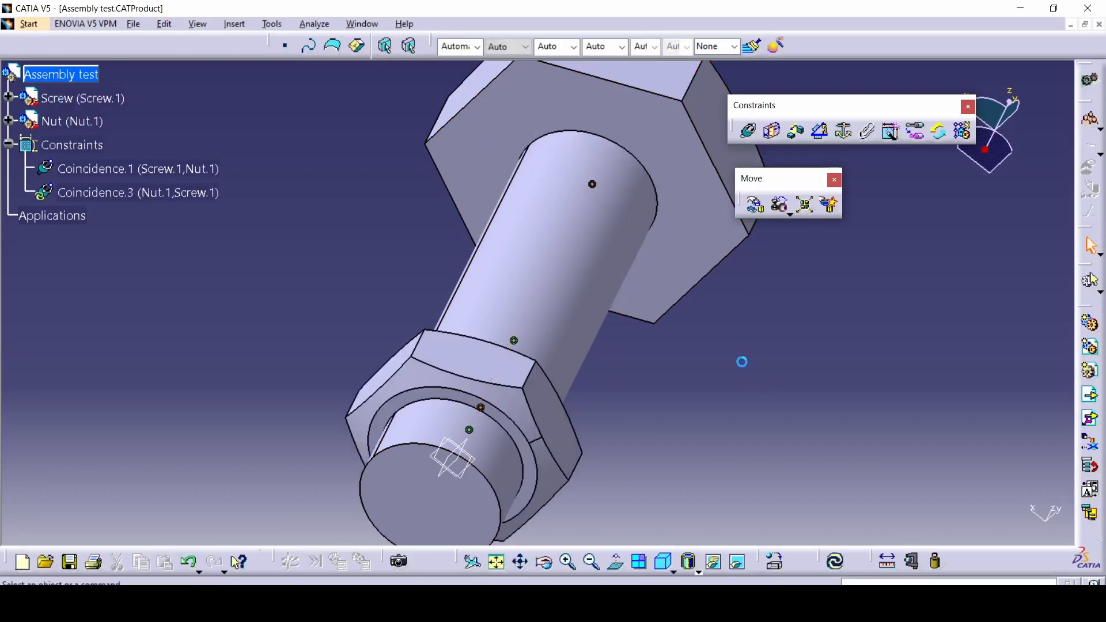
left_click(122, 196)
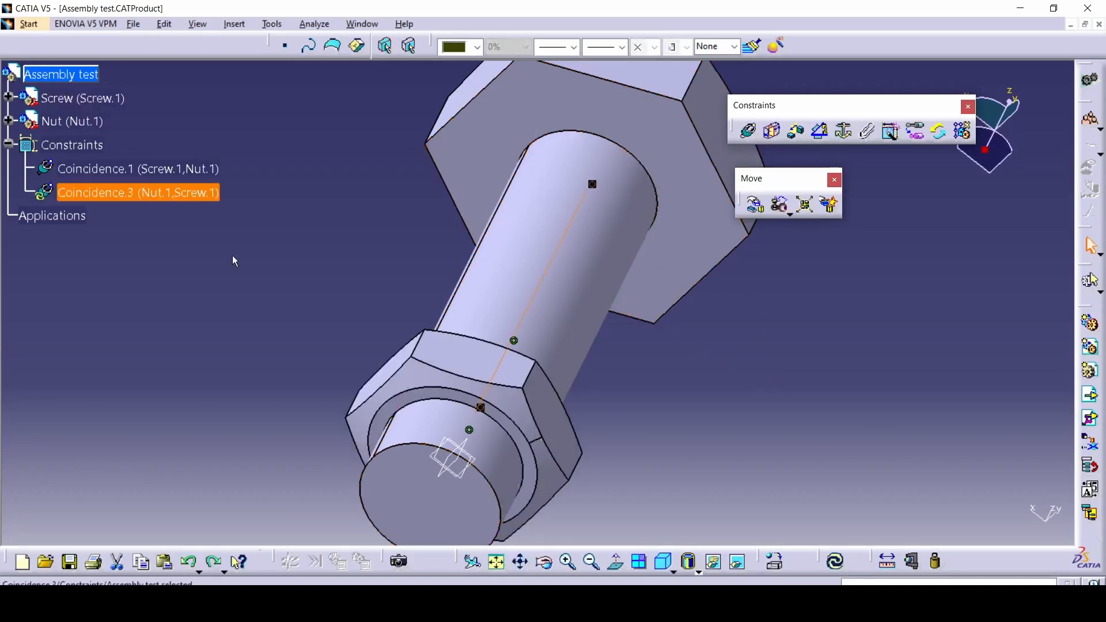
key("Delete")
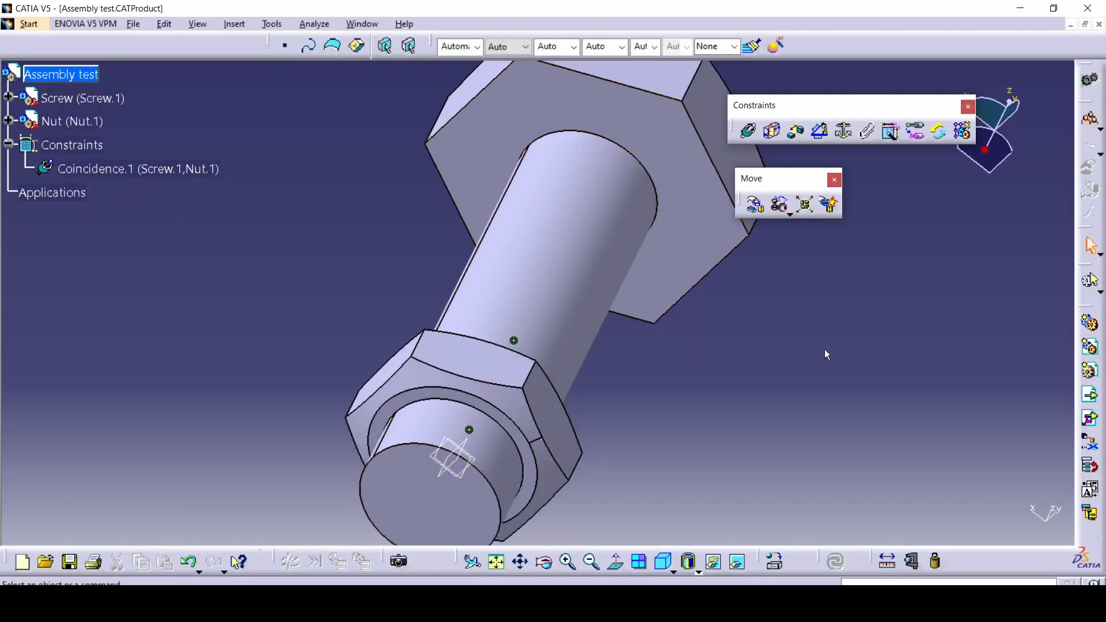
Add an offset constraint between the screw head's underside and the nut's ring face, and update the assembly.
left_click(798, 139)
left_click(667, 179)
middle_click_drag(682, 244, 471, 412)
middle_click_drag(580, 378, 510, 320)
left_click(540, 506)
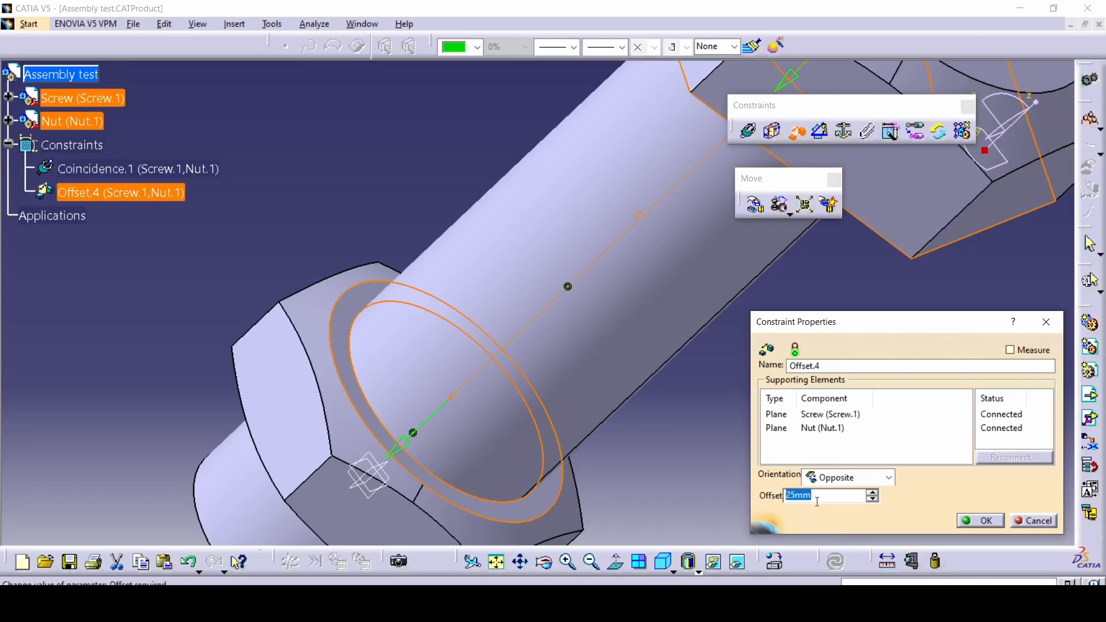
key("Return")
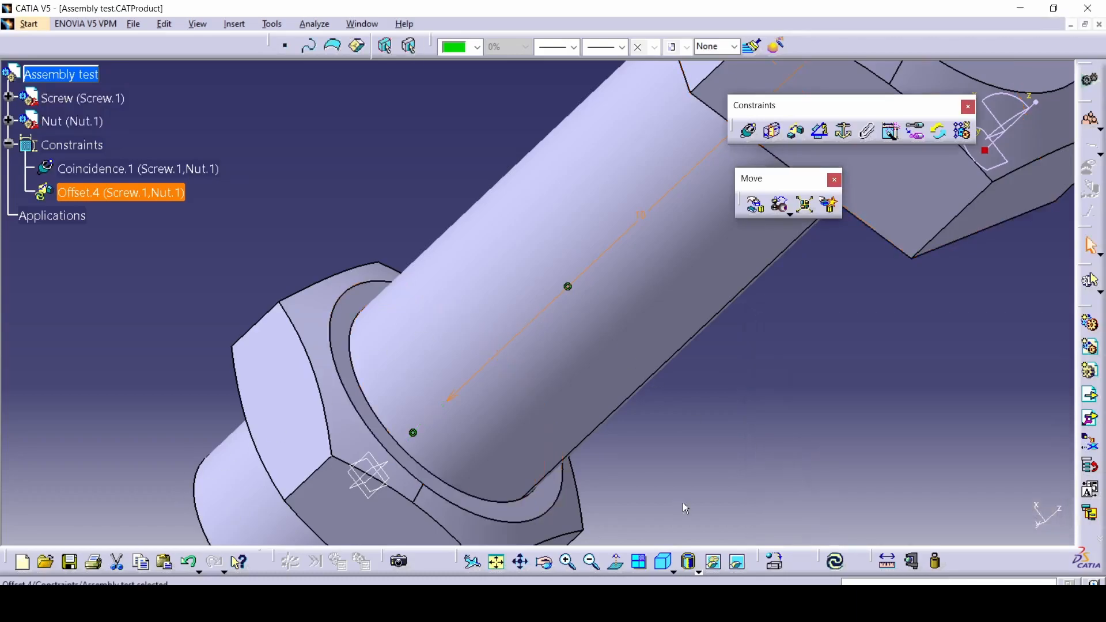
left_click(835, 562)
middle_click_drag(696, 448, 693, 406)
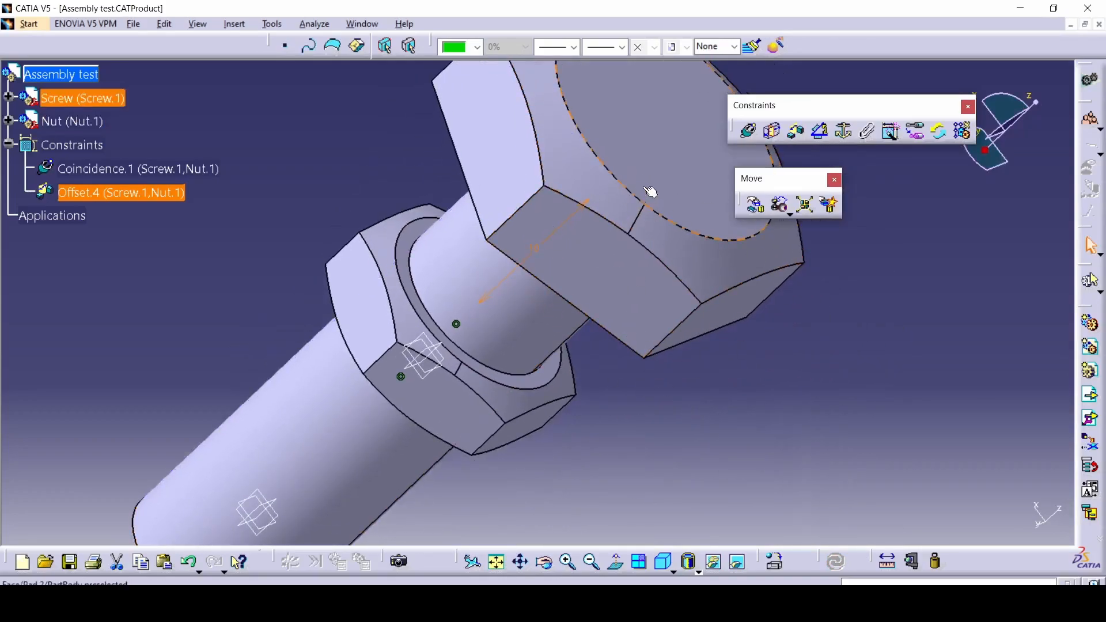
Undo the assembly update and the offset constraint between the screw and the nut.
left_click(770, 132)
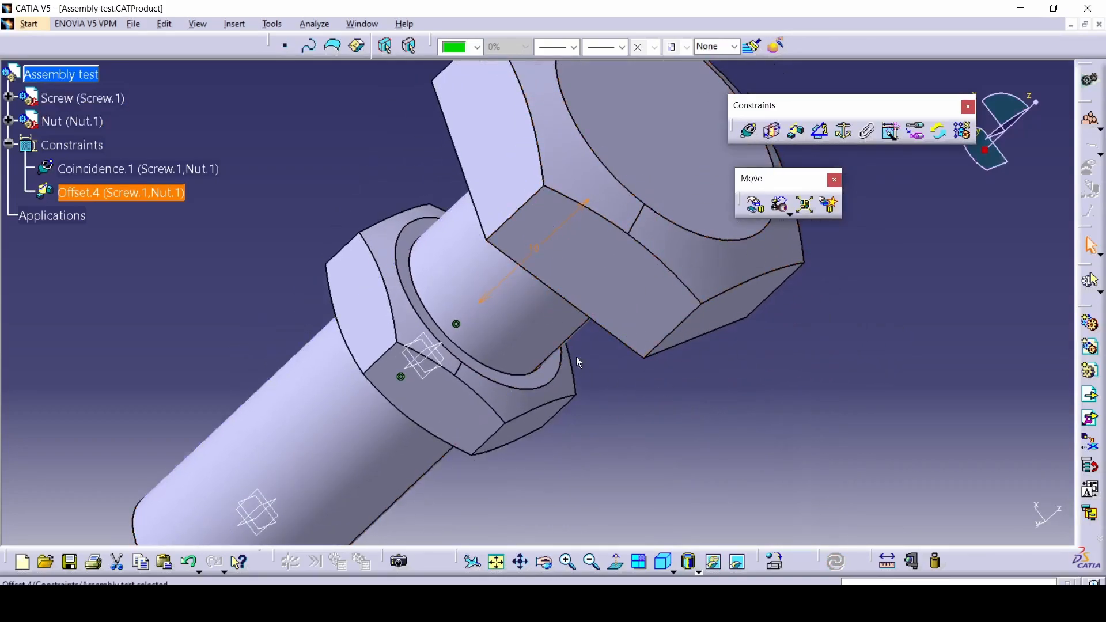
key("ctrl+z")
key("ctrl+z")
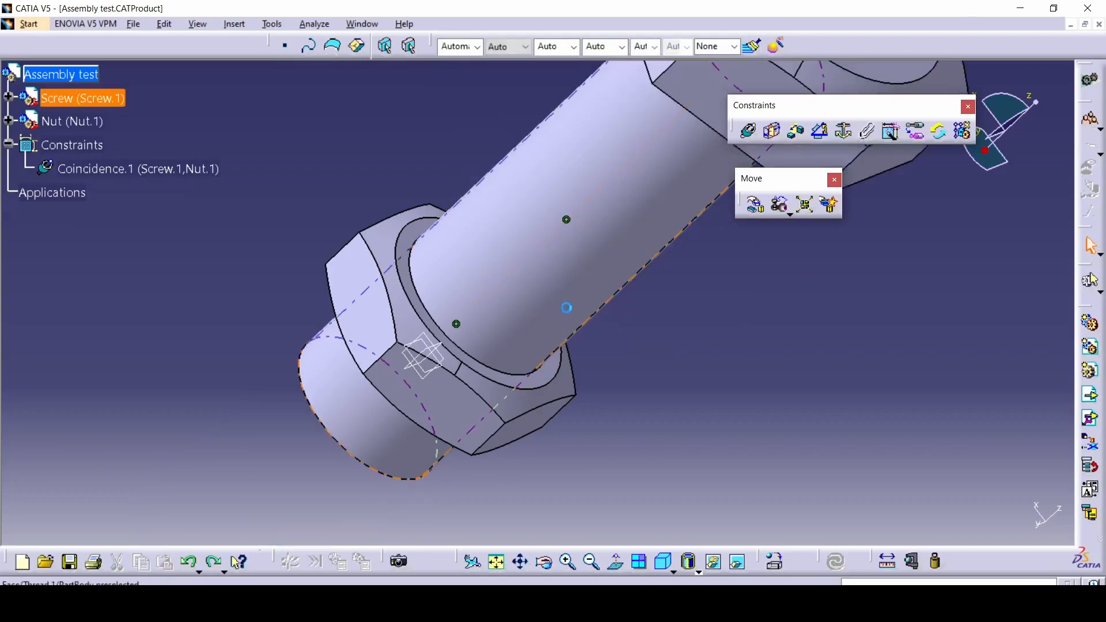
Move the nut down along the Z axis with the Manipulation command until it clears the end of the screw shank.
mouse_move(663, 544)
middle_mouse_down()
mouse_move(661, 301)
mouse_move(514, 336)
mouse_move(596, 433)
middle_mouse_up()
middle_click_drag(596, 433, 673, 359)
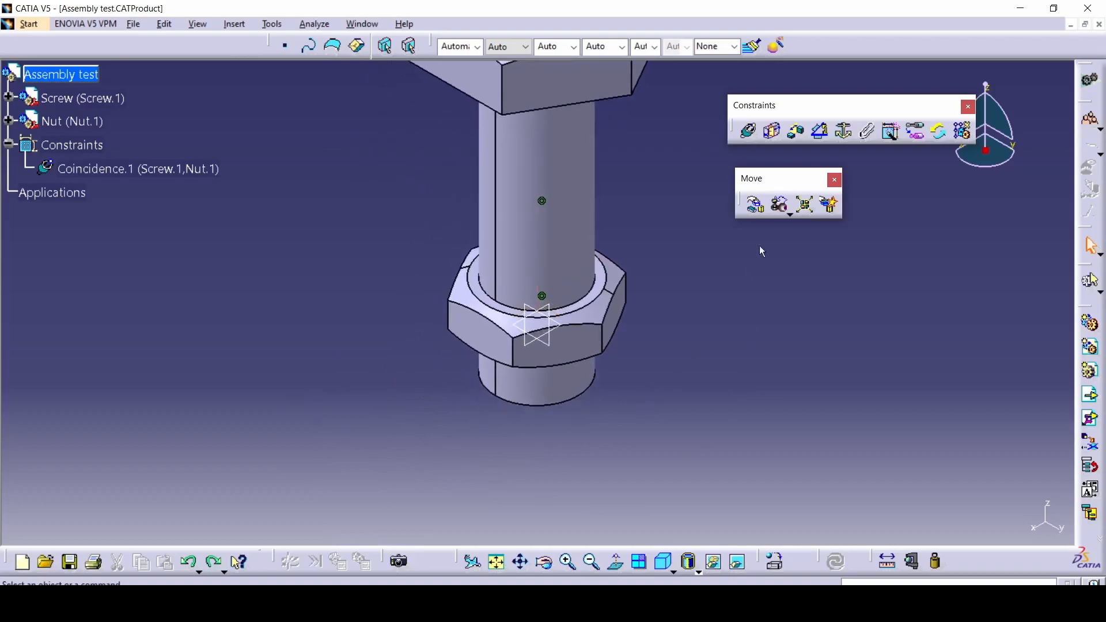
left_click(755, 204)
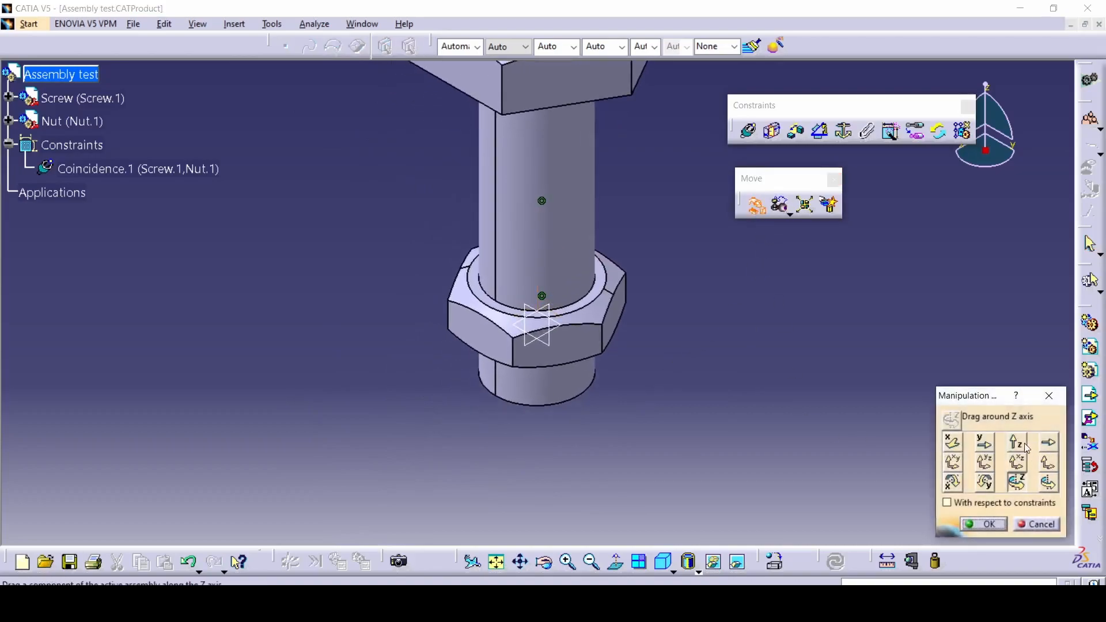
left_click_drag(578, 328, 526, 459)
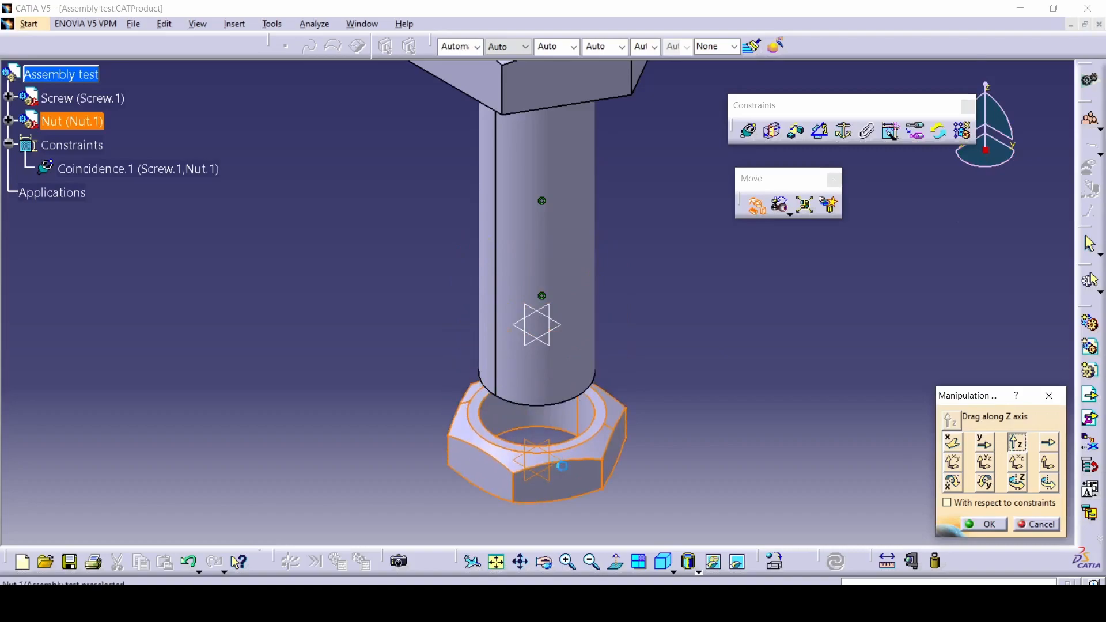
left_click(996, 530)
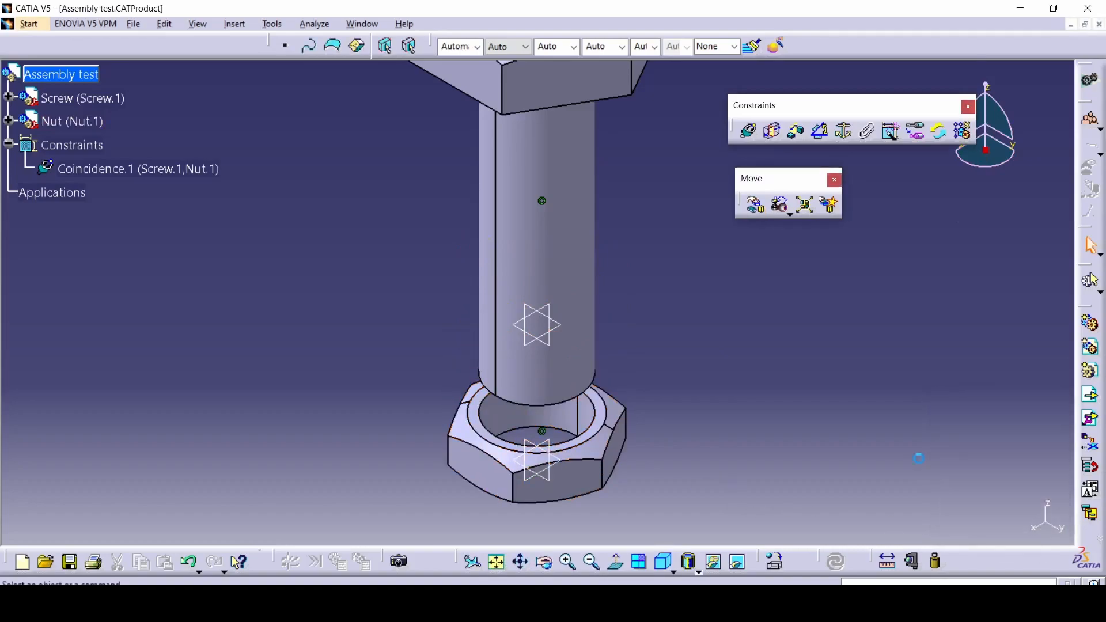
Try to add an angle constraint between the screw's shank axis and the nut's hole axis.
left_click(819, 134)
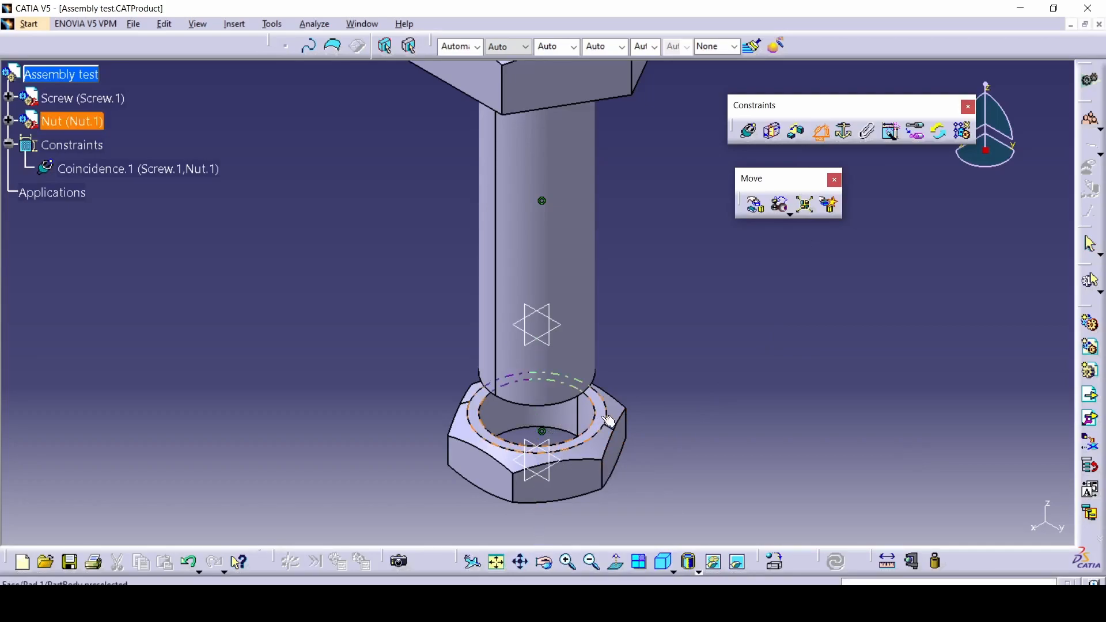
middle_click_drag(592, 254, 589, 85)
middle_click_drag(537, 227, 538, 358)
left_click(567, 297)
middle_click_drag(569, 299, 575, 444)
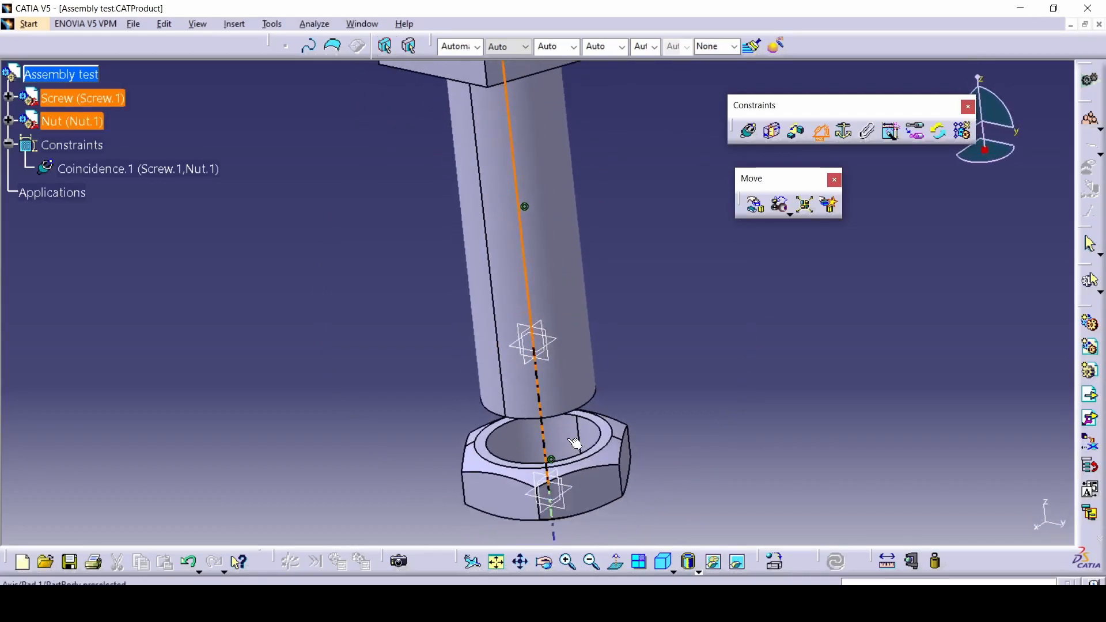
left_click(574, 442)
left_click(671, 340)
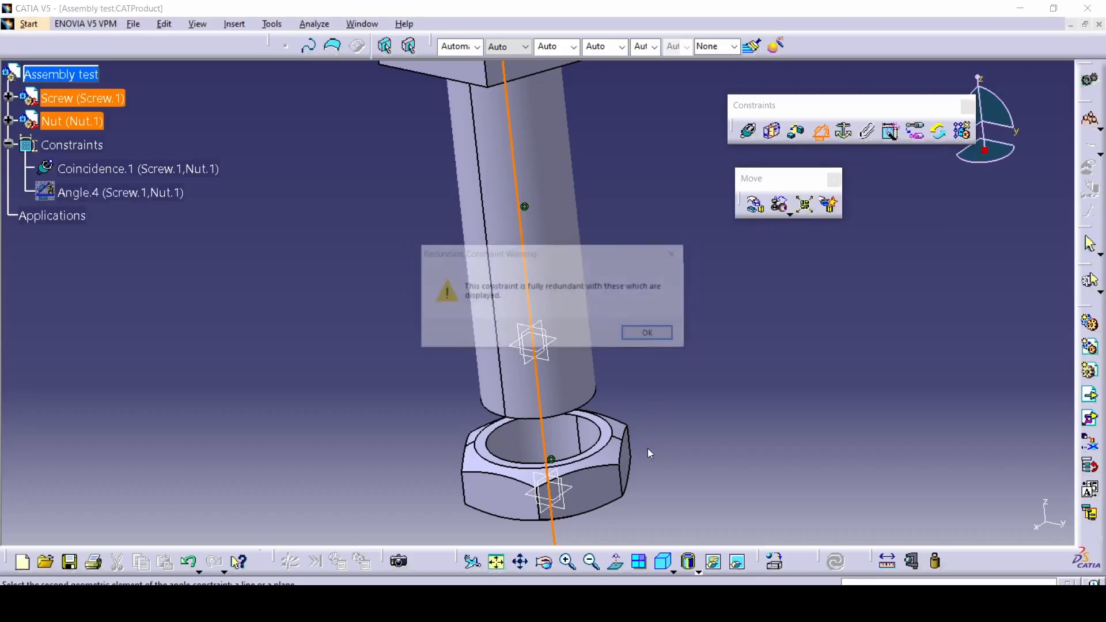
left_click(662, 370)
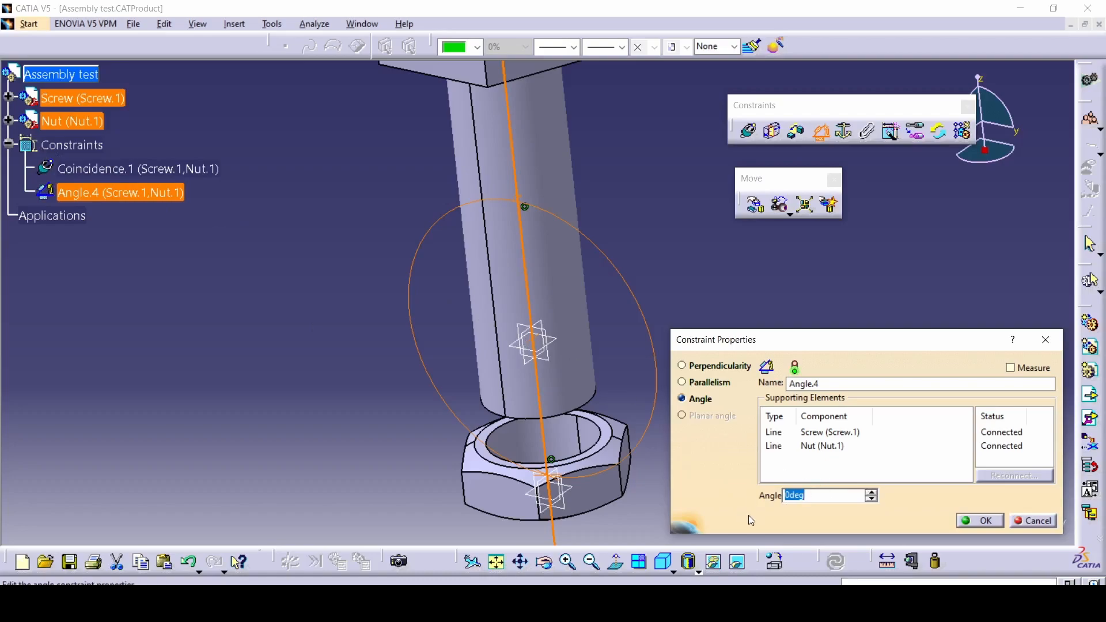
left_click(1016, 524)
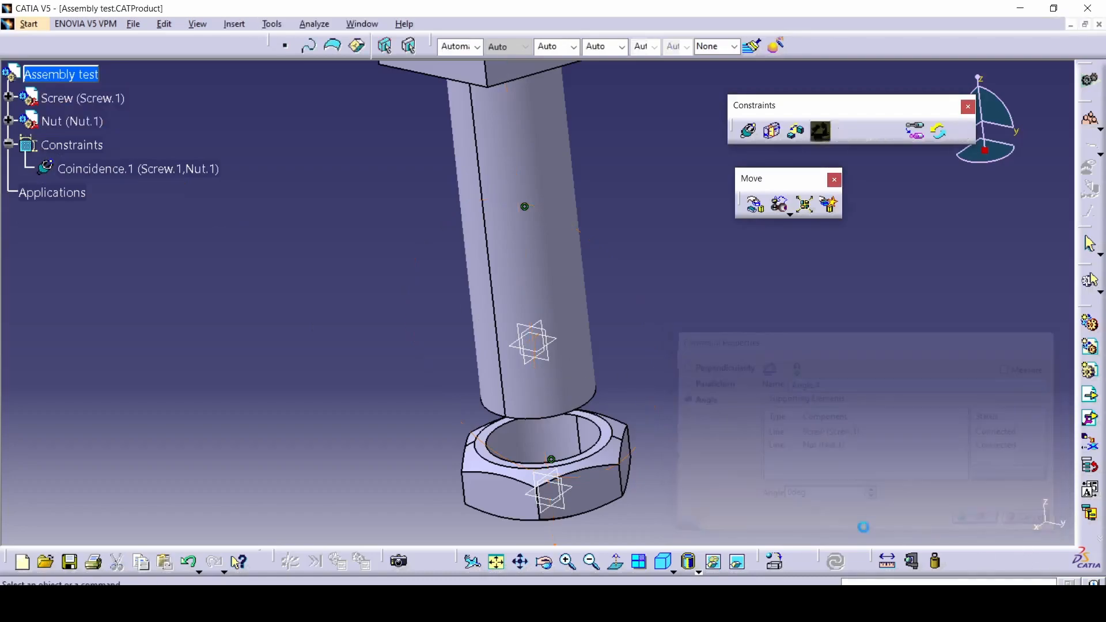
Delete the axis coincidence constraint between the screw and the nut.
left_click(138, 169)
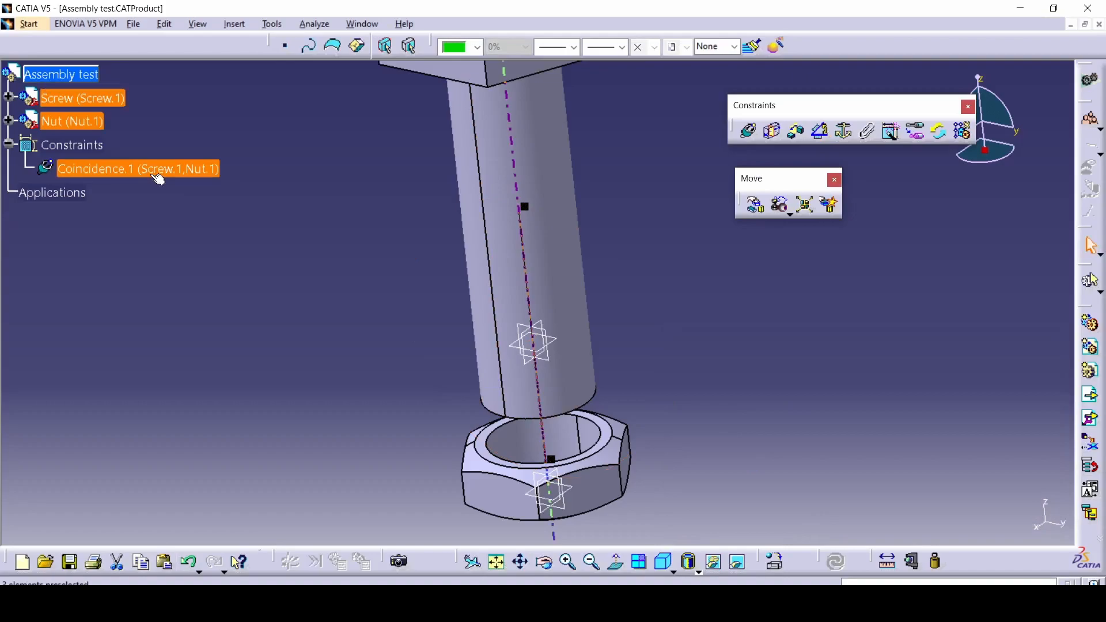
key("Delete")
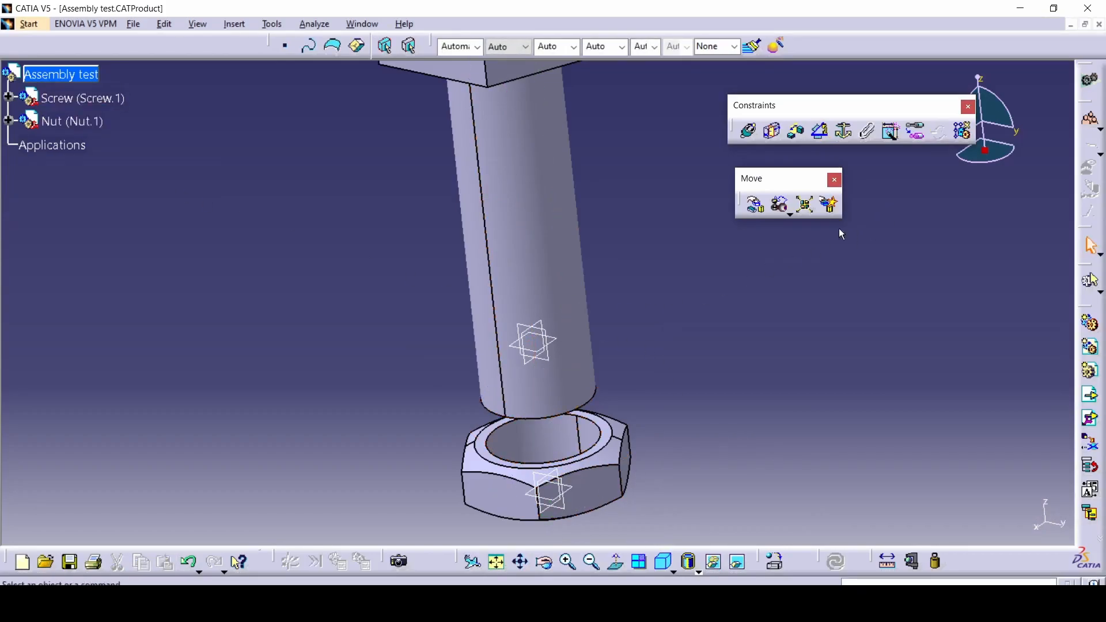
Add a 45 deg angle constraint between the screw's shank axis and the nut's hole axis, and update the assembly.
left_click(827, 140)
left_click(544, 262)
left_click(596, 441)
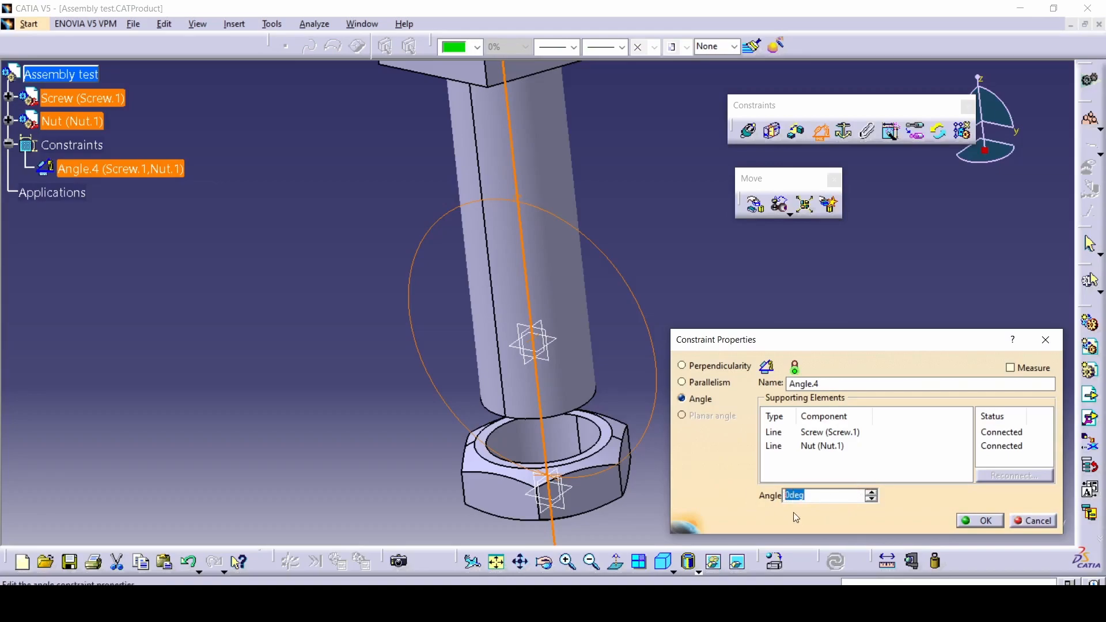
type("45")
left_click(991, 520)
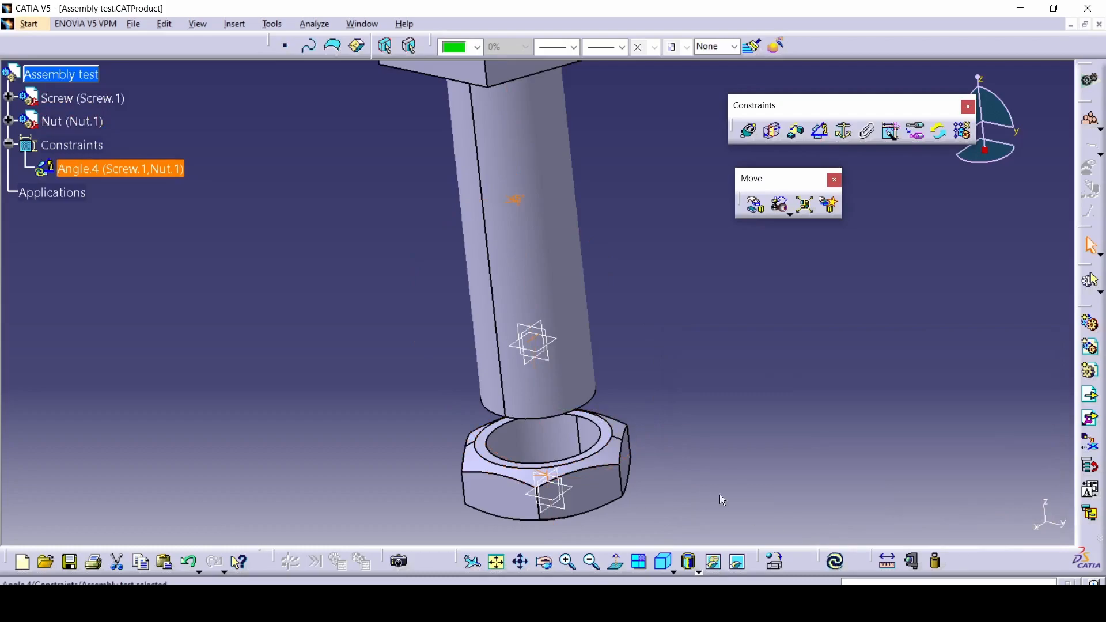
left_click(833, 559)
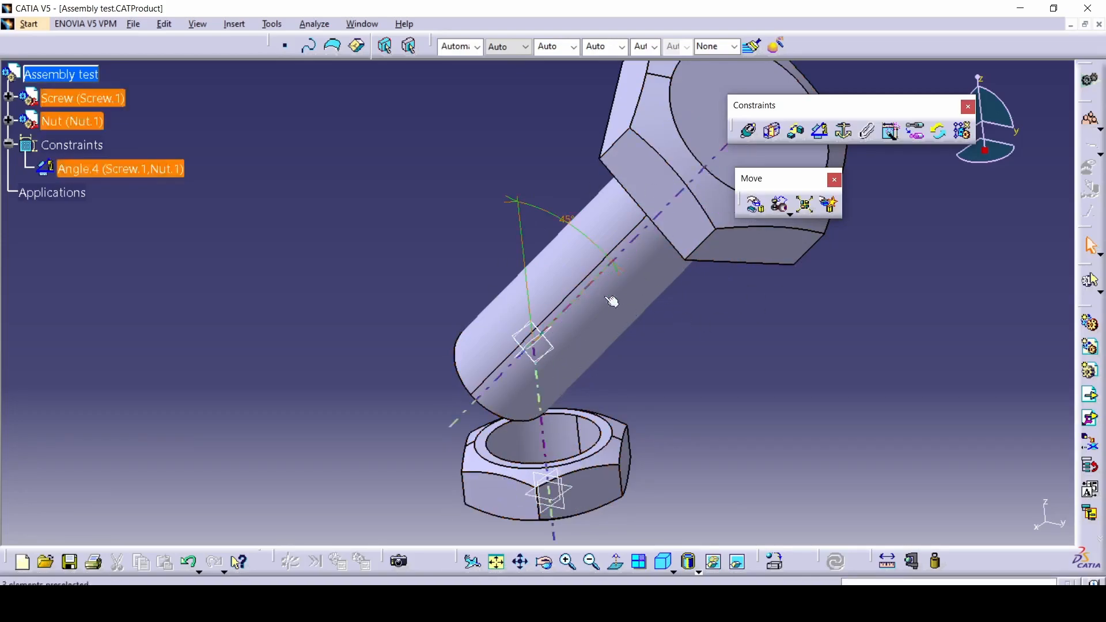
Undo the assembly update and delete the angle constraint between the screw and the nut.
left_click(748, 131)
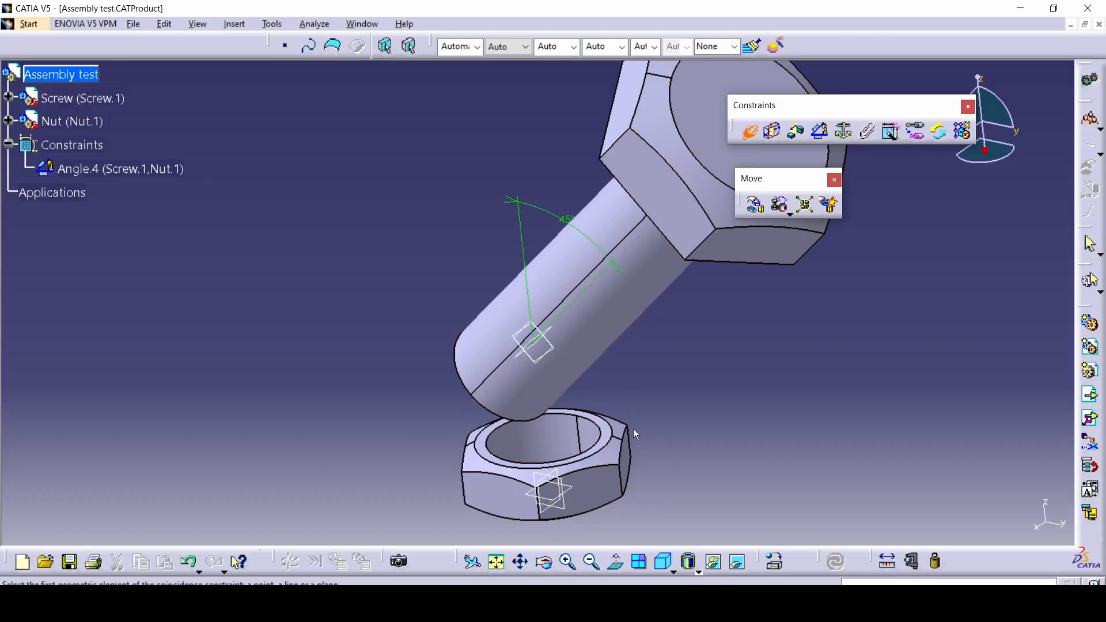
key("ctrl+z")
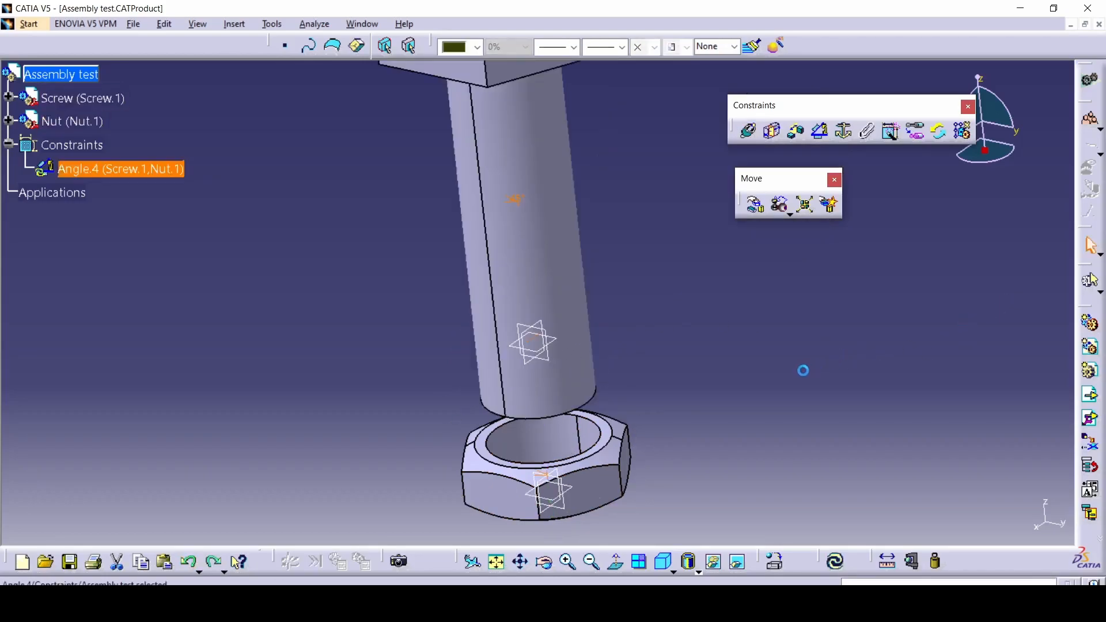
key("Delete")
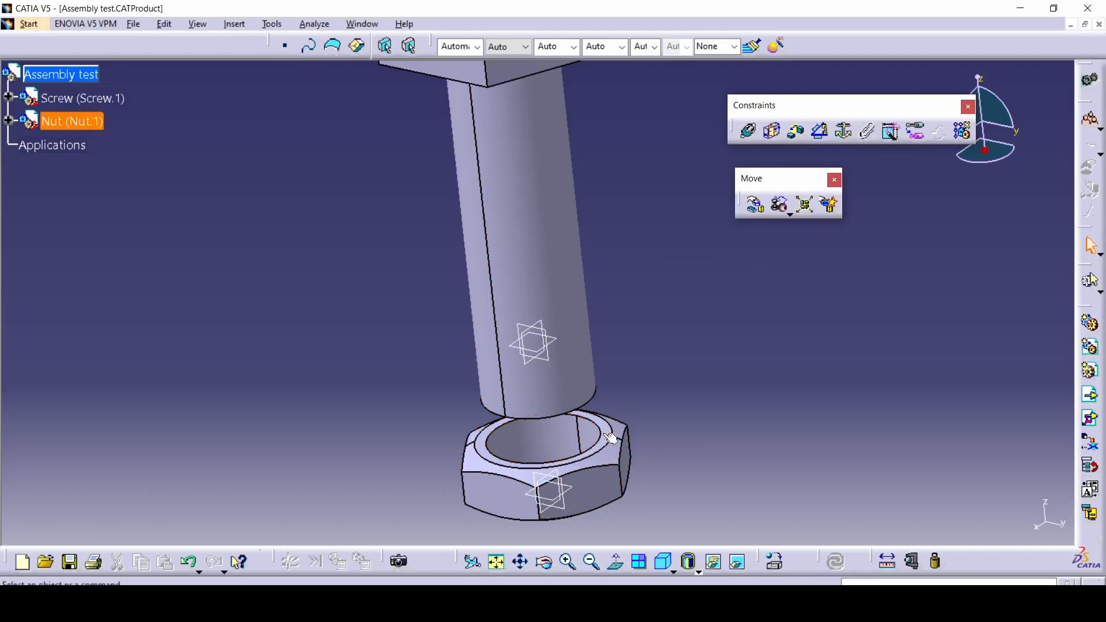
Add a Fix constraint to the screw.
left_click(848, 138)
middle_click_drag(320, 318, 331, 358)
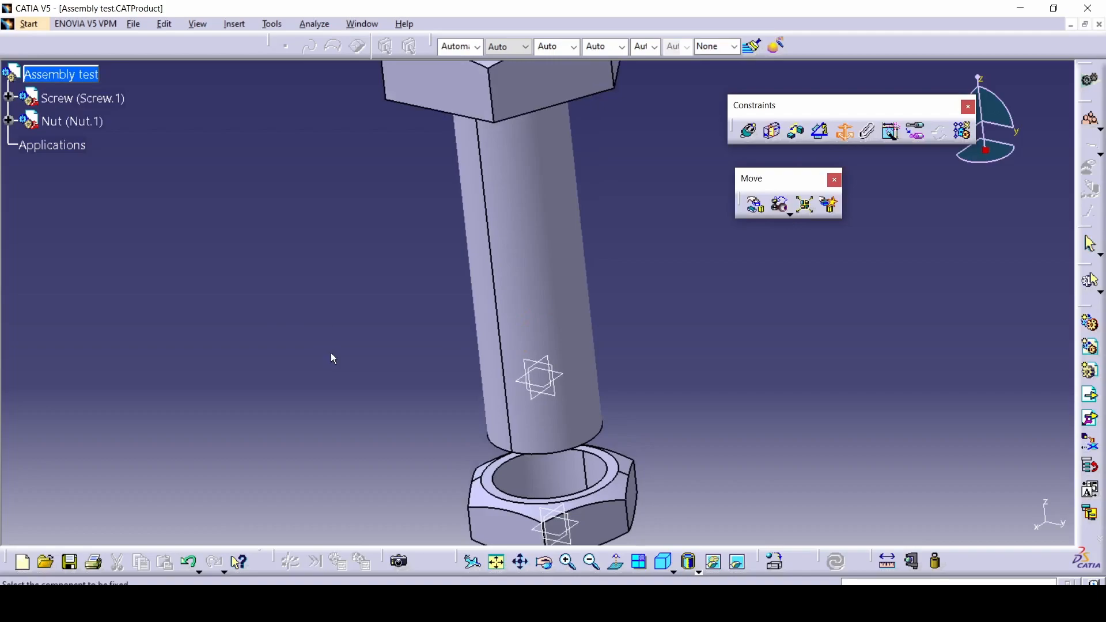
left_click(551, 247)
middle_click_drag(530, 239, 459, 157)
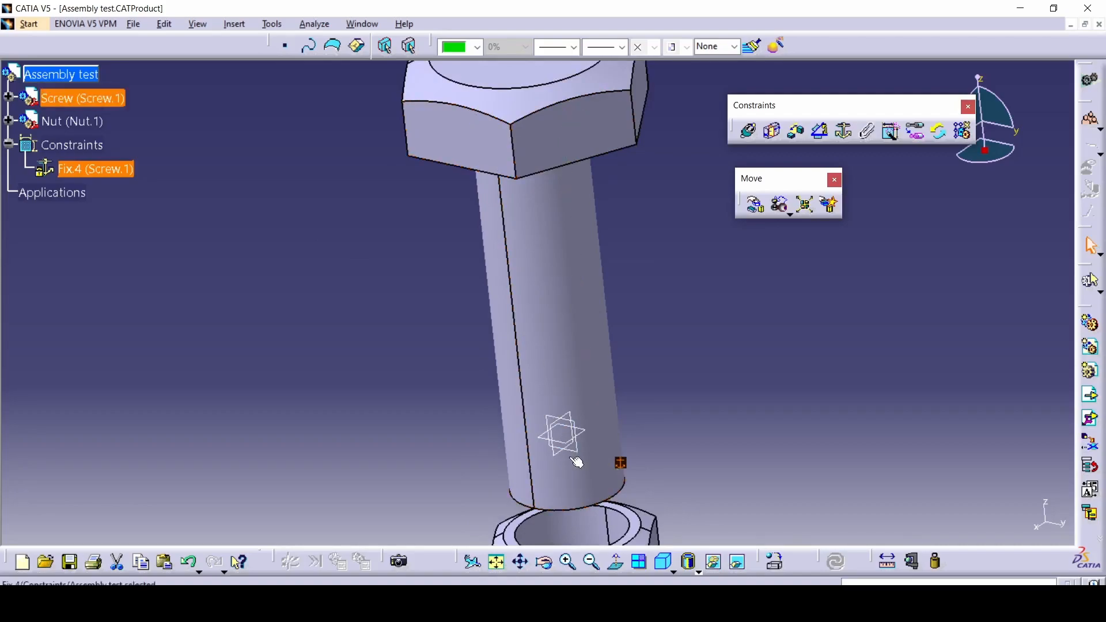
middle_click_drag(578, 459, 519, 383)
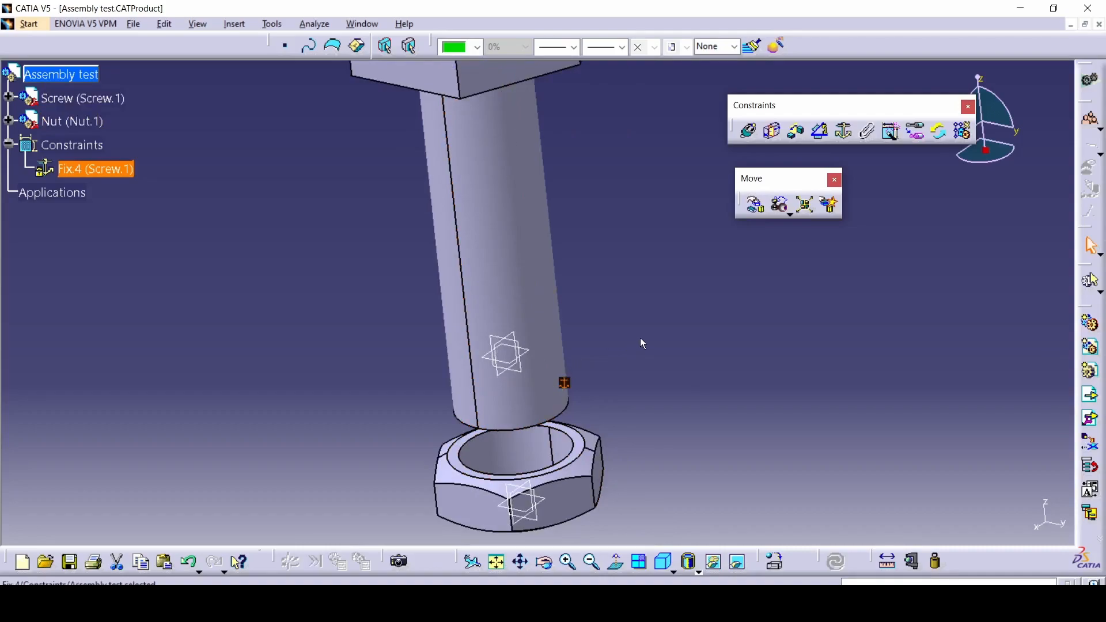
left_click(587, 419)
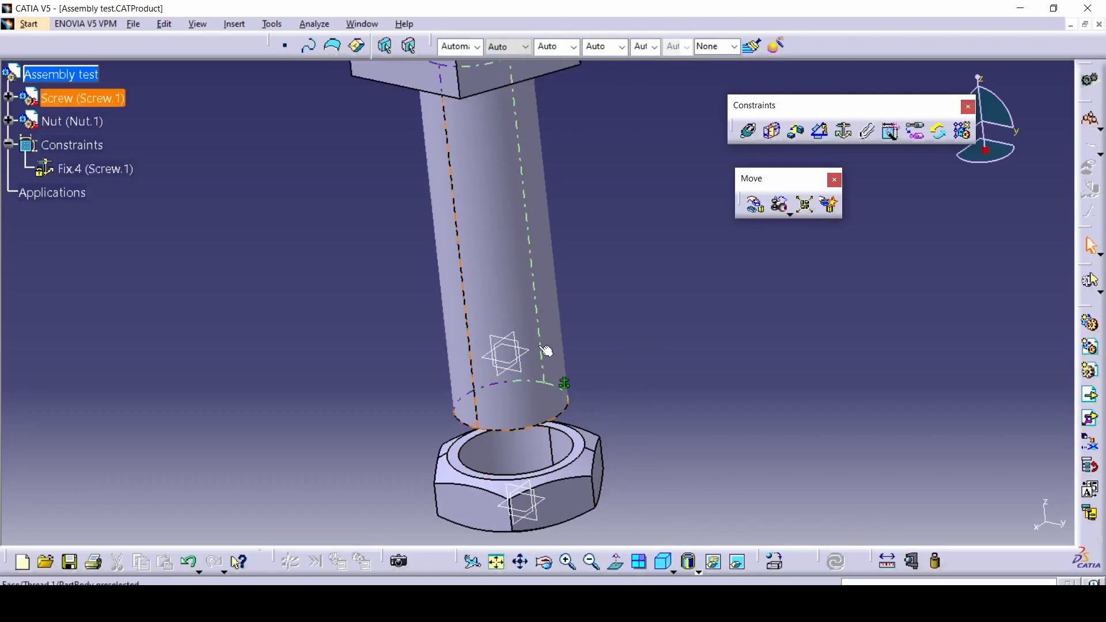
Add an angle constraint between the fixed screw's shank axis and the nut's hole axis, and update the assembly.
left_click(820, 132)
left_click(552, 324)
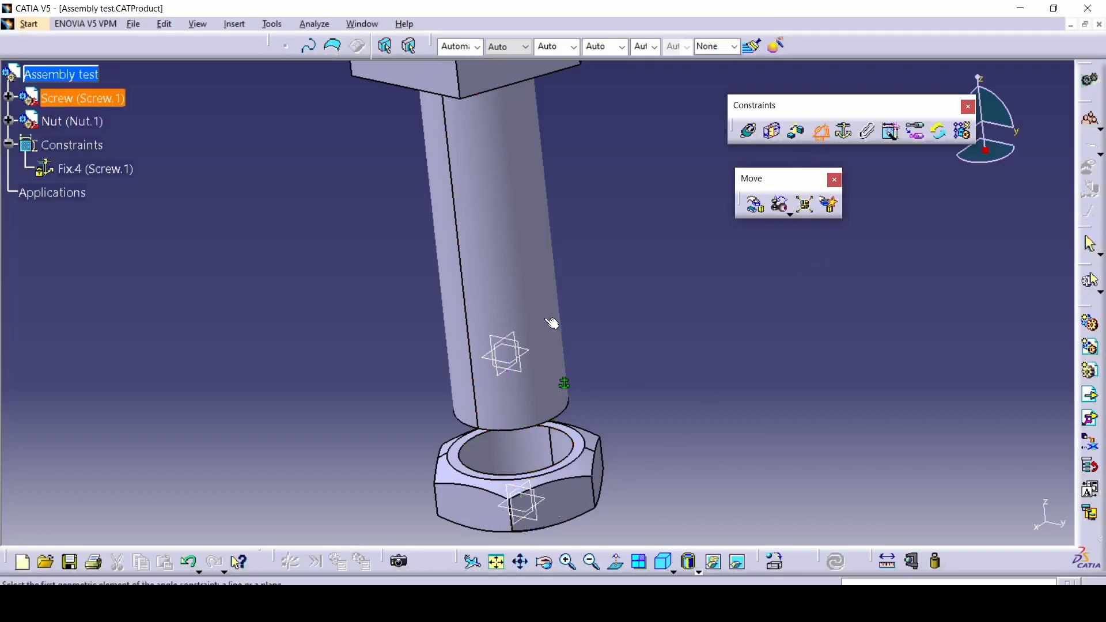
left_click(560, 461)
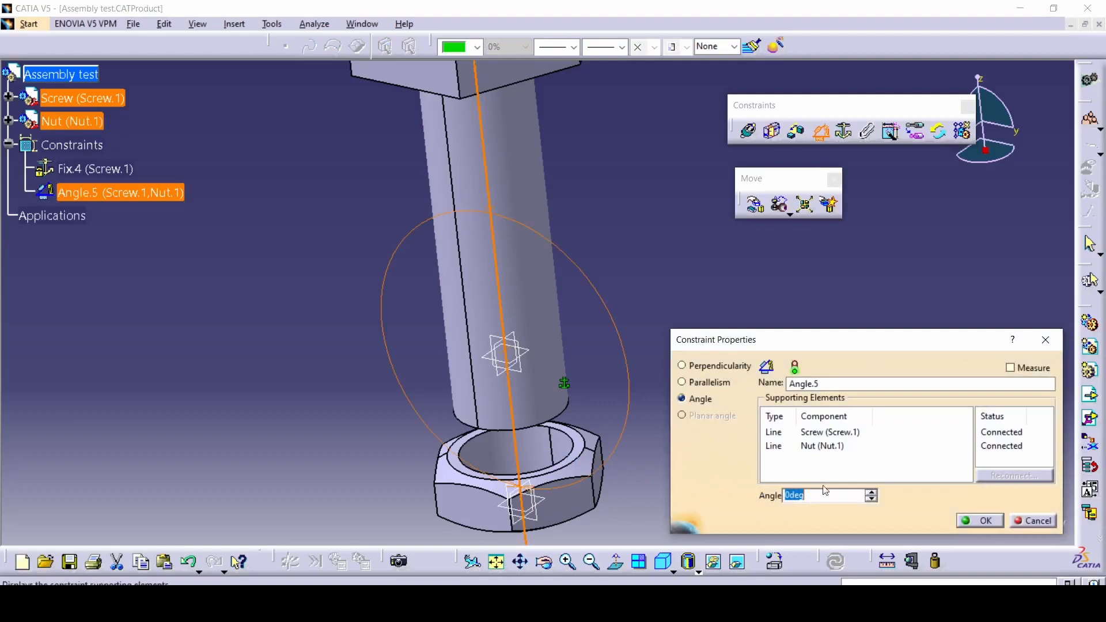
left_click(829, 496)
left_click(960, 522)
left_click(835, 562)
middle_click_drag(706, 394, 708, 353)
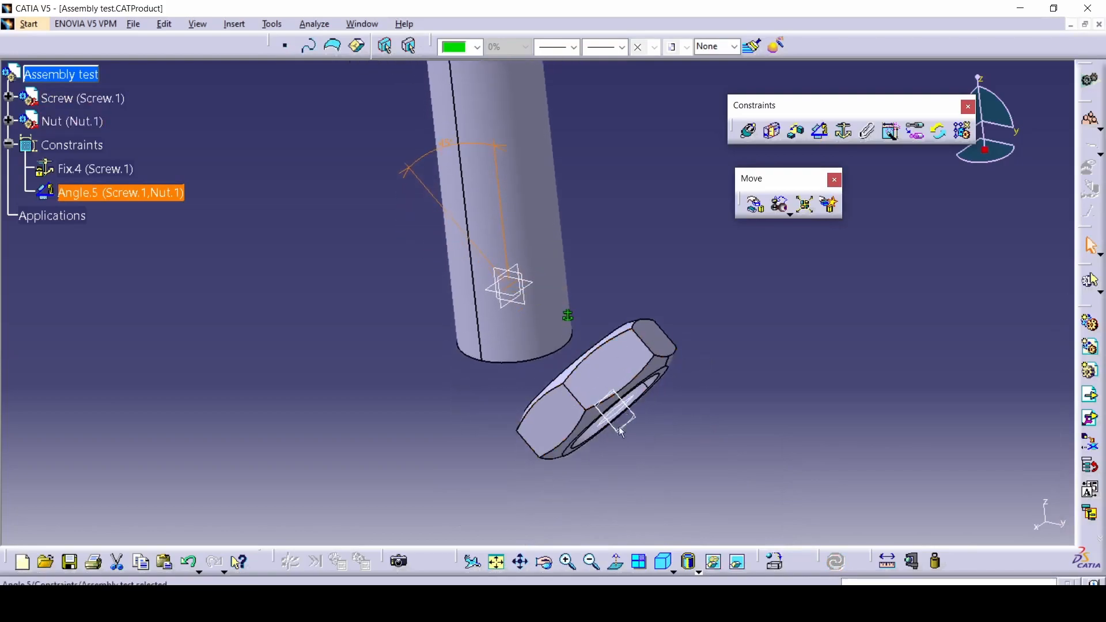
Undo the assembly update and the angle constraint, keeping the screw's Fix constraint.
middle_click_drag(573, 287, 584, 412)
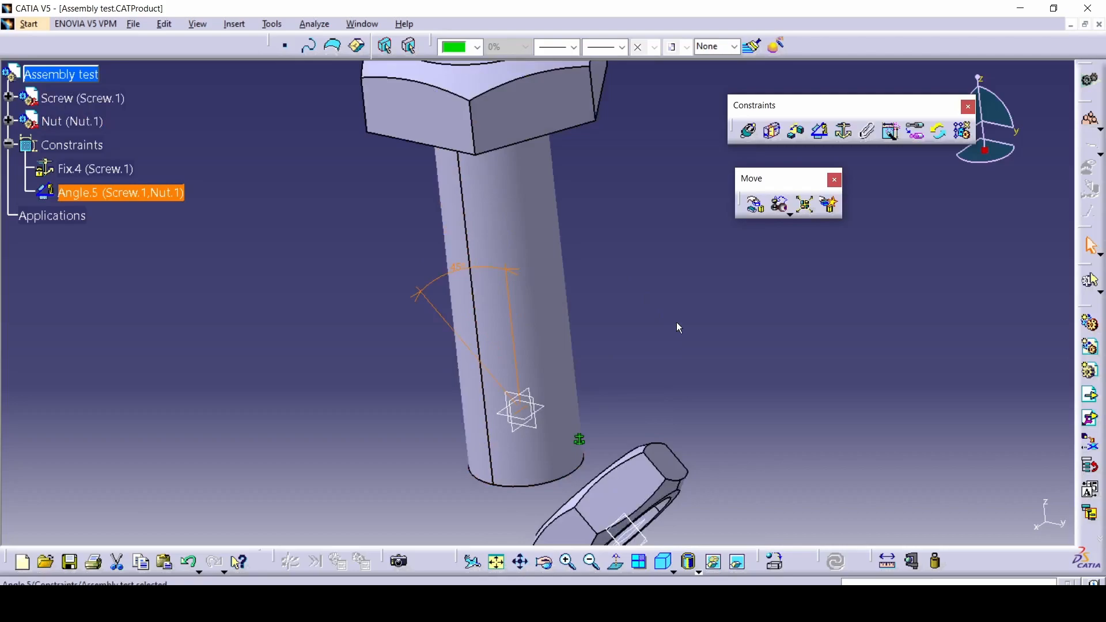
key("ctrl+z")
key("ctrl+z")
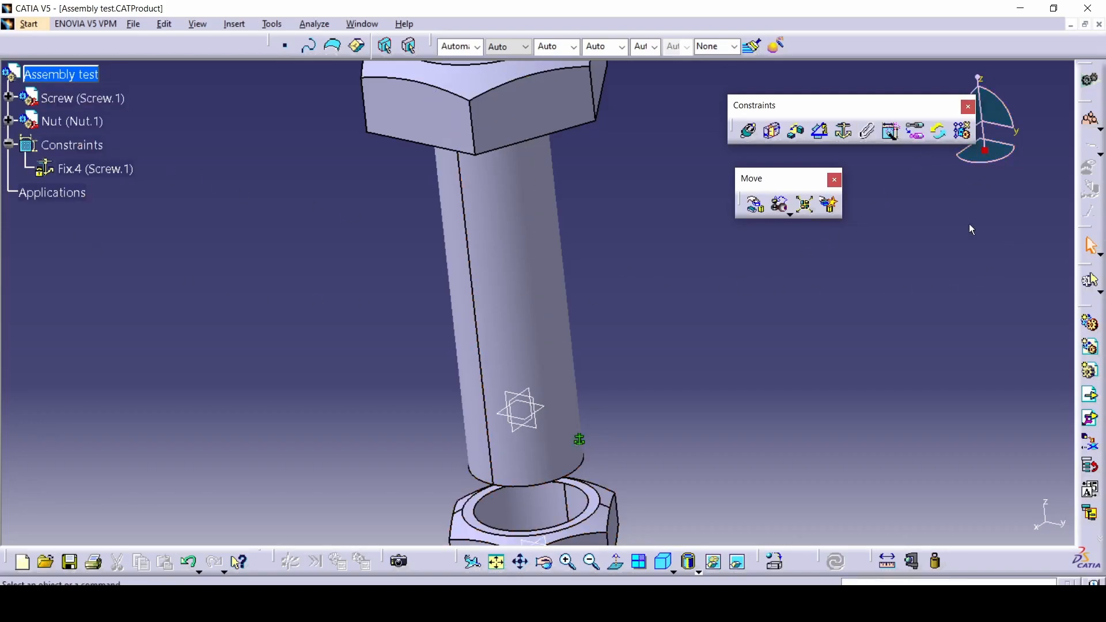
Move the nut freely to one side of the screw and over to the other with Smart Move, without automatic constraint creation.
left_click(789, 217)
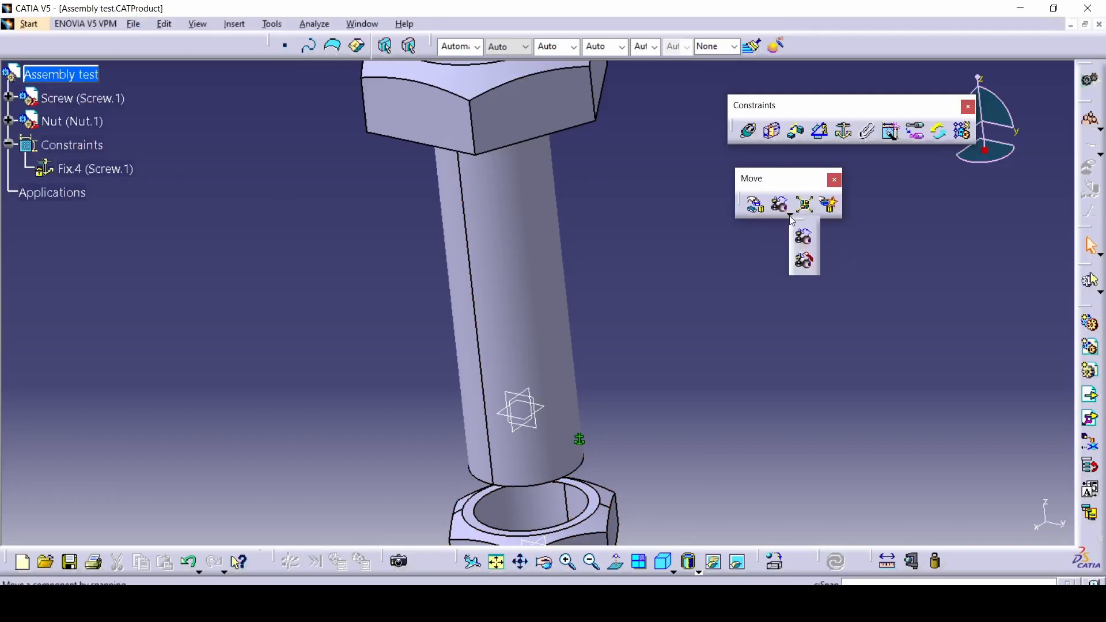
left_click(804, 264)
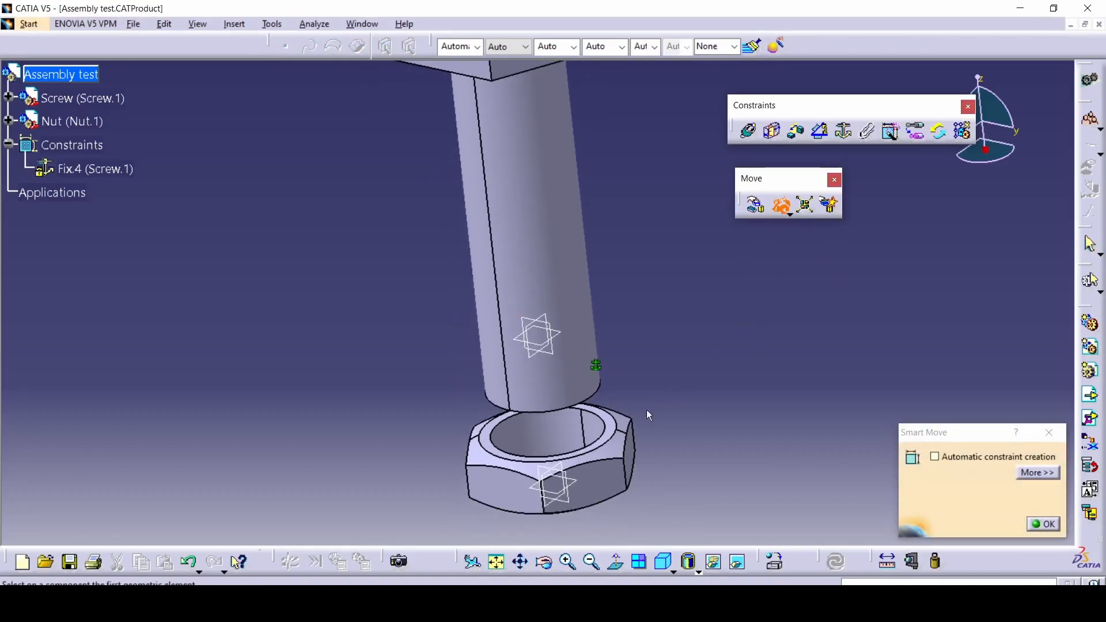
left_click(590, 479)
left_click_drag(590, 480, 701, 279)
middle_click_drag(738, 351, 737, 521)
left_click_drag(696, 455, 340, 393)
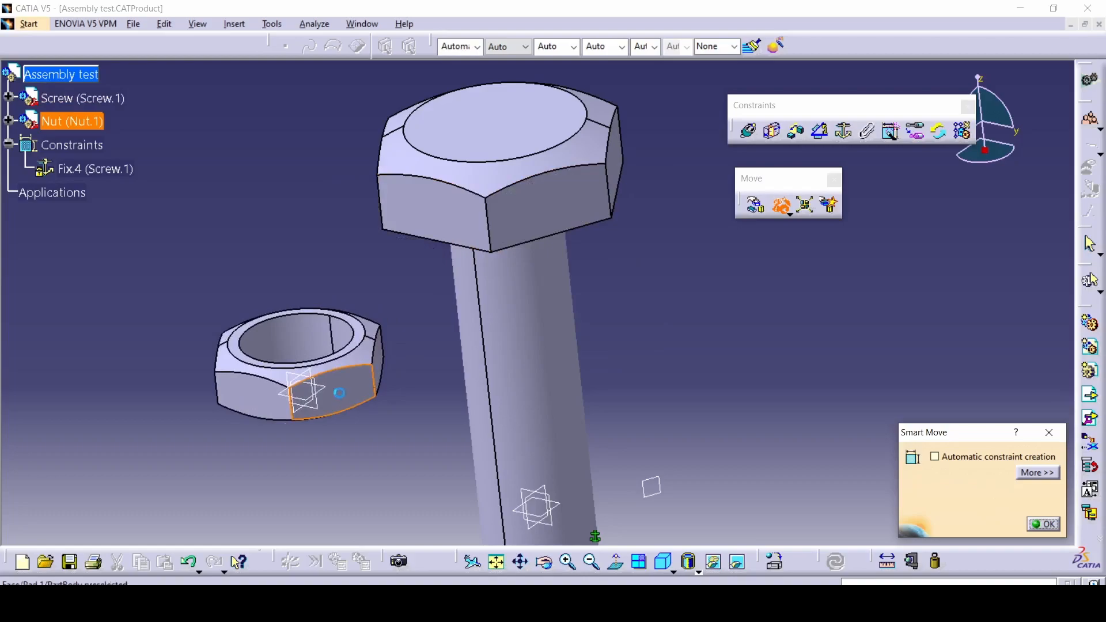
left_click(1036, 524)
Undo both Smart Move displacements of the nut.
key("ctrl+z")
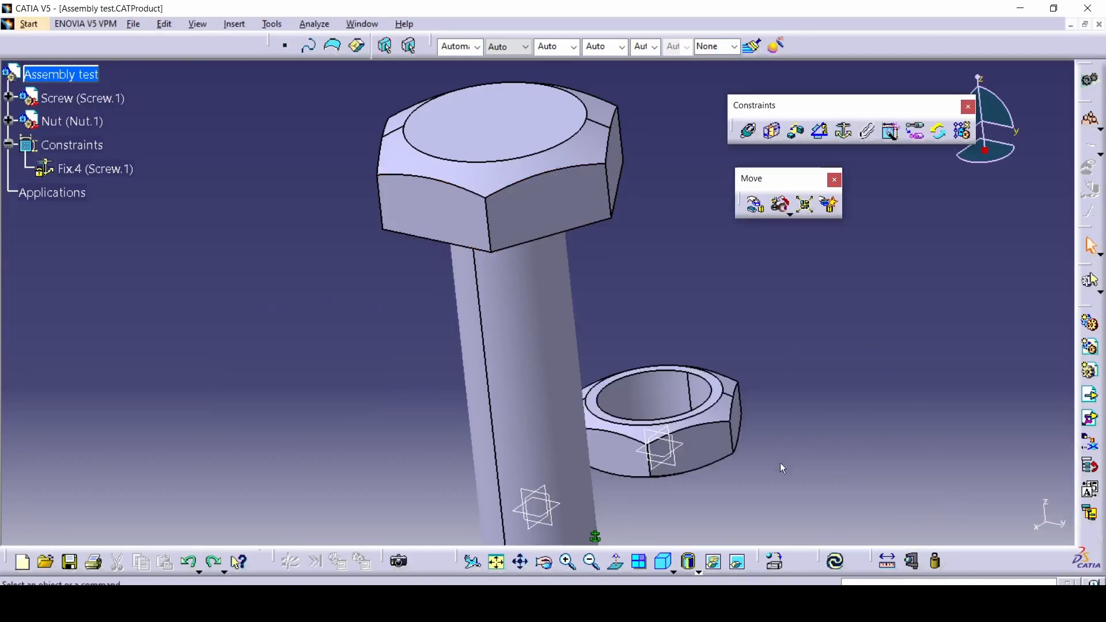
key("ctrl+z")
middle_click_drag(782, 479, 742, 289)
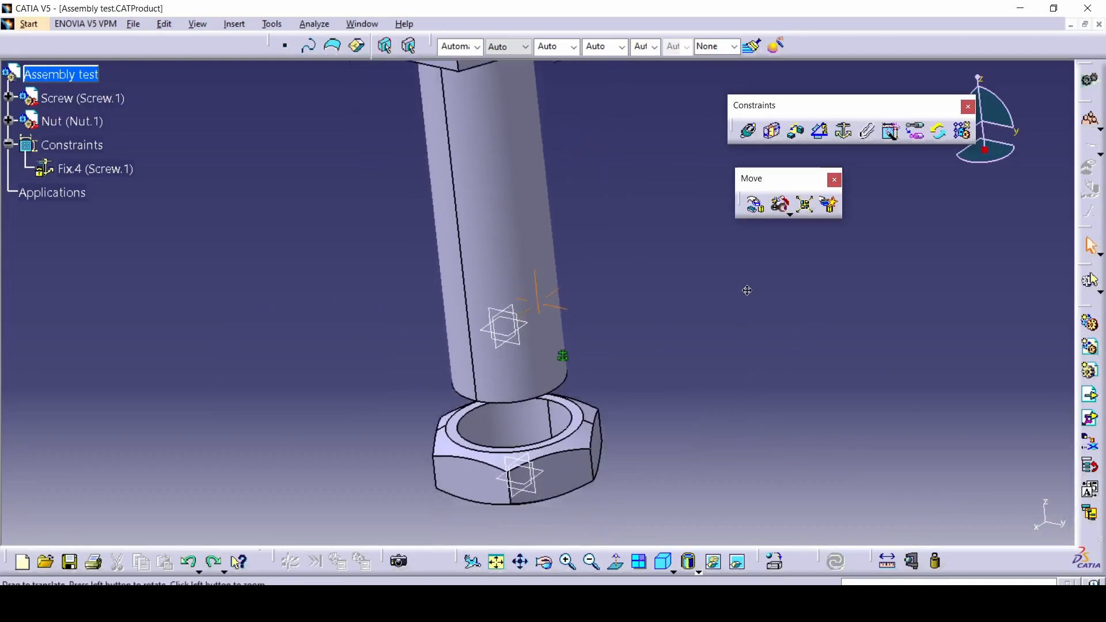
Move the nut against the screw head by snapping its flat ring face to the underside of the head.
left_click(788, 215)
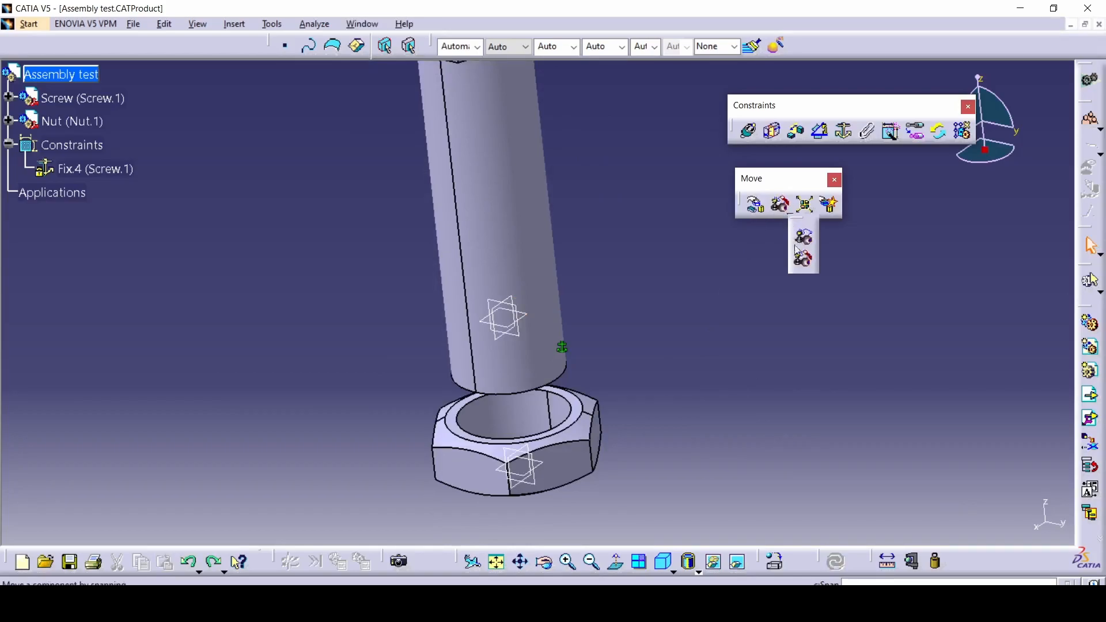
left_click(802, 258)
middle_click_drag(611, 347, 642, 406)
left_click(543, 385)
middle_click_drag(537, 487, 587, 231)
left_click(521, 136)
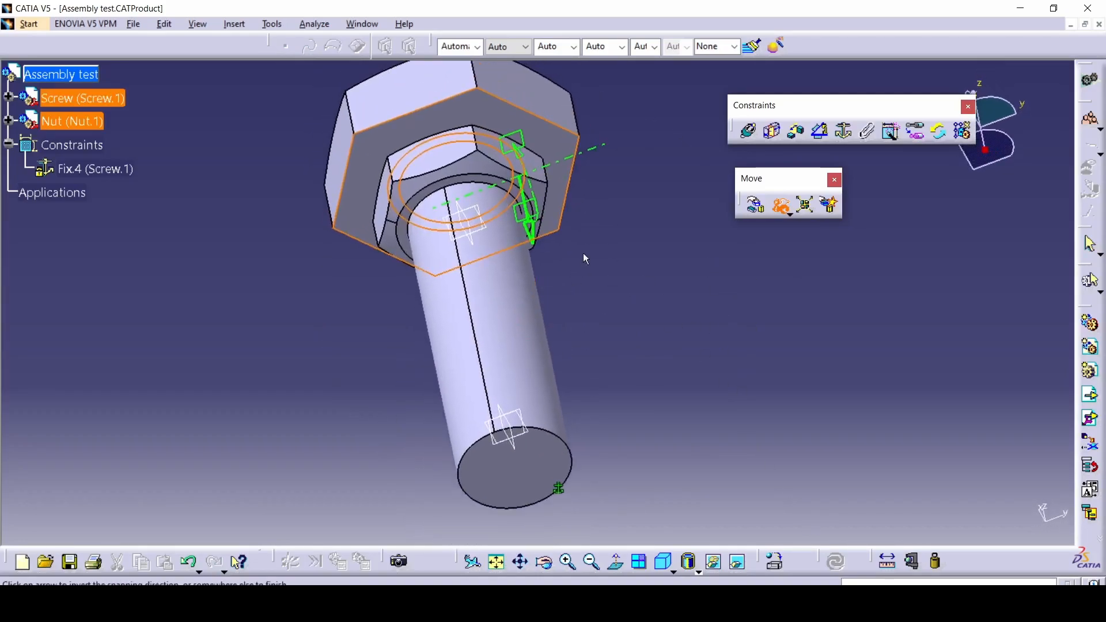
left_click(813, 427)
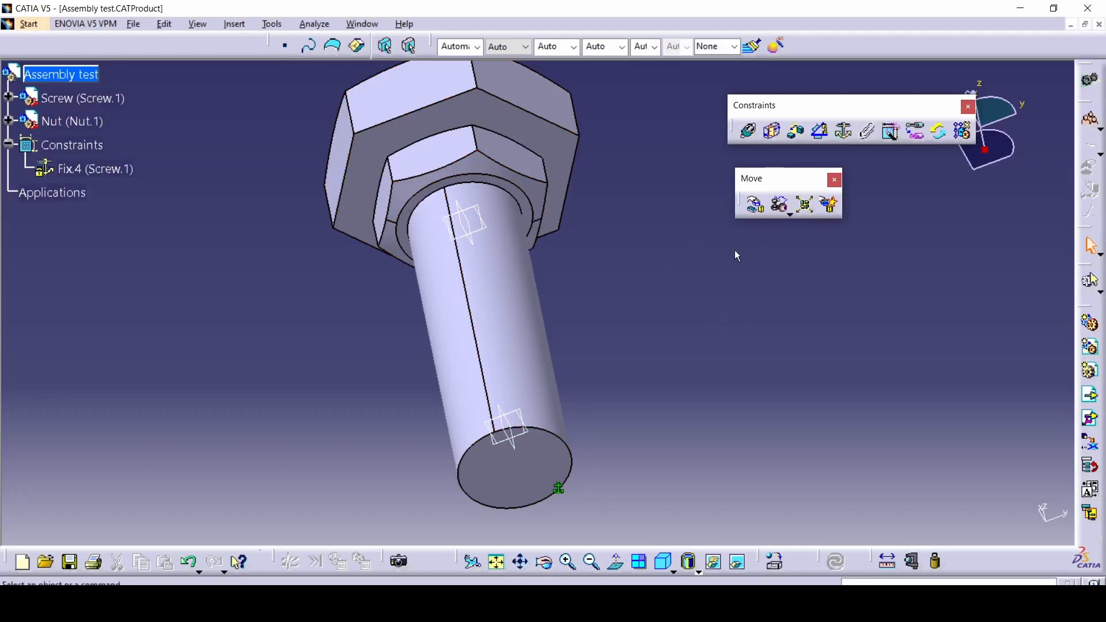
Move the nut down along the Z axis to the lower part of the screw shank with the Manipulation command.
left_click(753, 205)
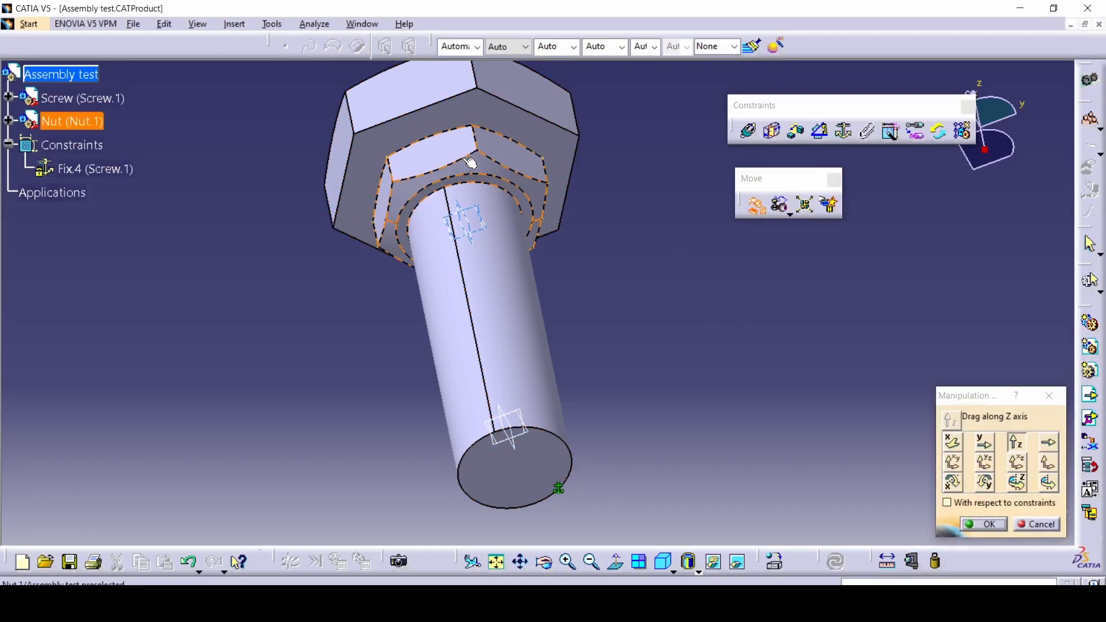
left_click_drag(457, 164, 488, 314)
left_click(977, 528)
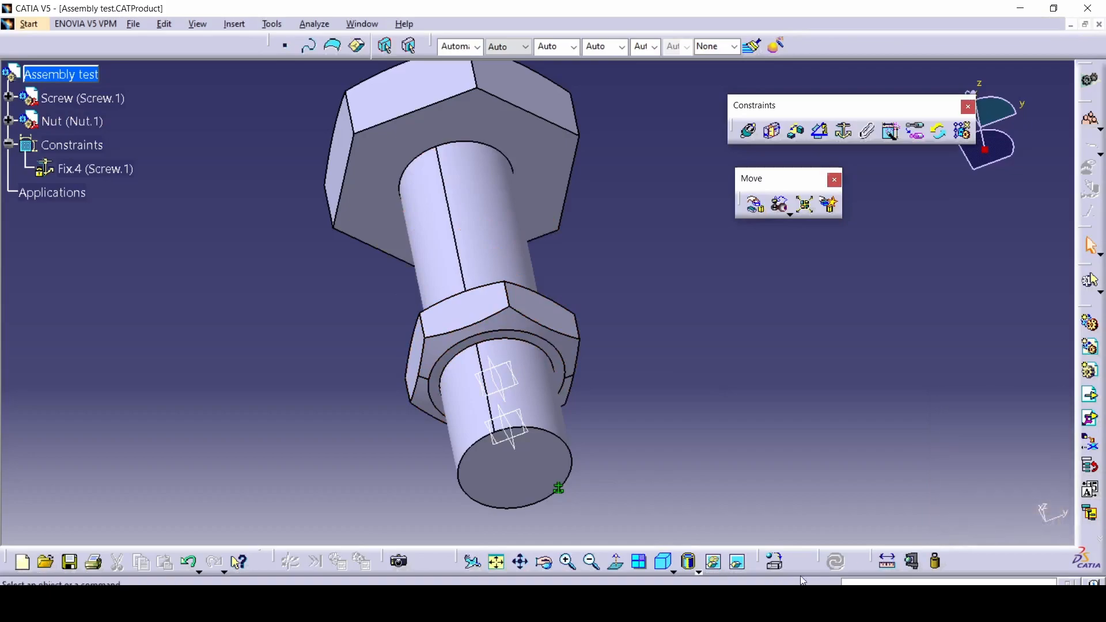
Add a coincidence constraint with Opposite orientation between the head's underside and the nut's upper ring face, and update the assembly.
left_click(747, 137)
left_click(528, 162)
middle_click_drag(546, 215, 589, 481)
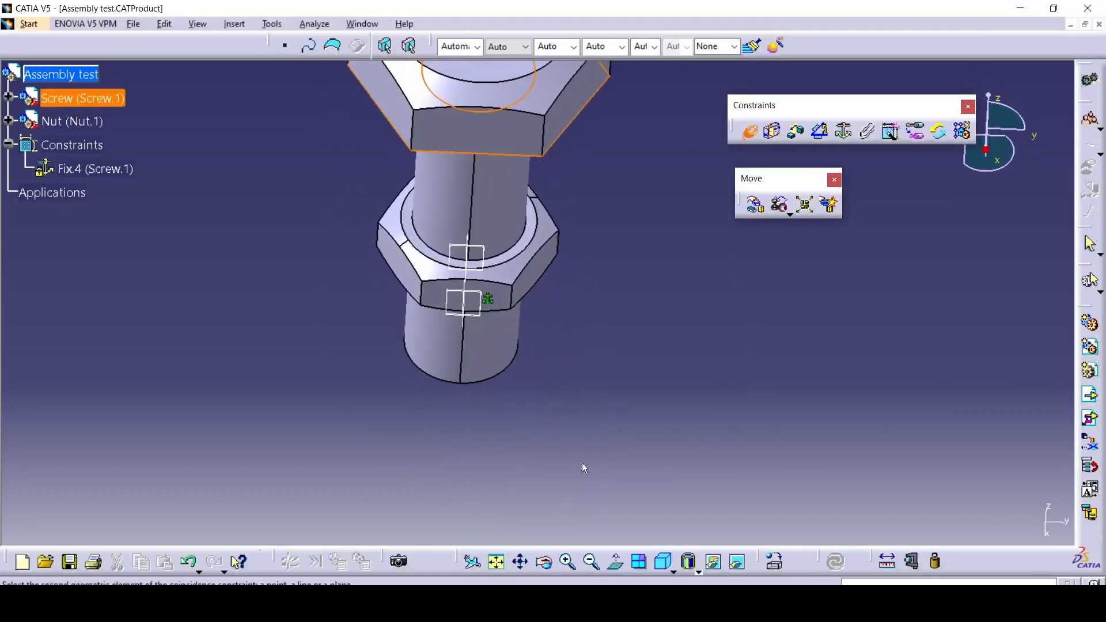
left_click(530, 237)
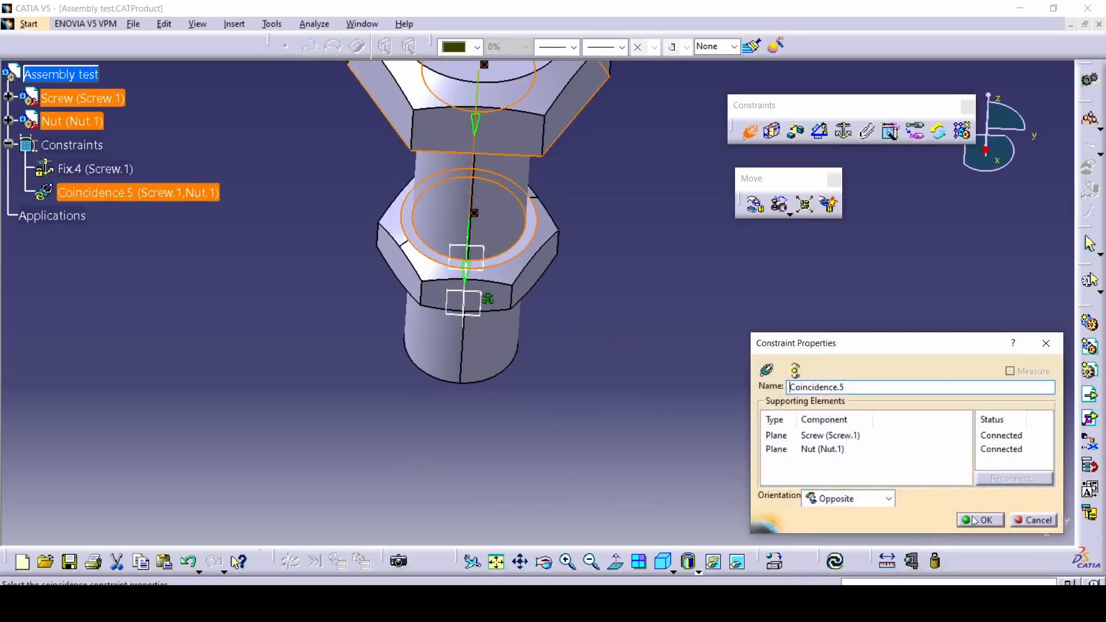
left_click(956, 511)
left_click(836, 562)
middle_click_drag(645, 409, 713, 344)
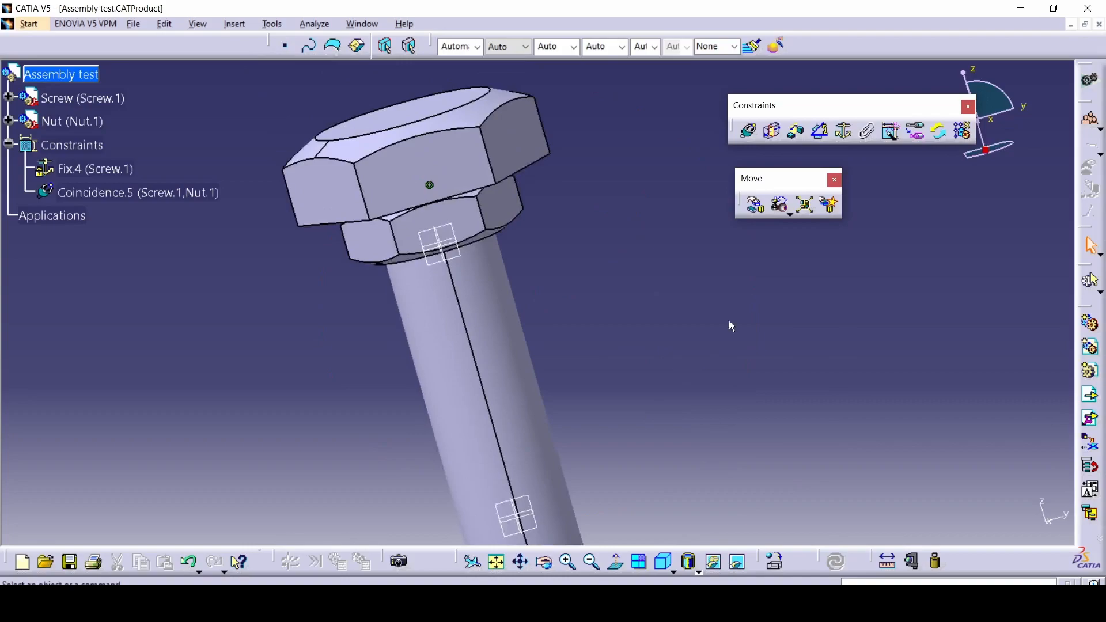
Drag the constrained nut down along the Z axis with Manipulation, and update the assembly to reapply the coincidence.
left_click(755, 204)
left_click_drag(438, 239, 562, 370)
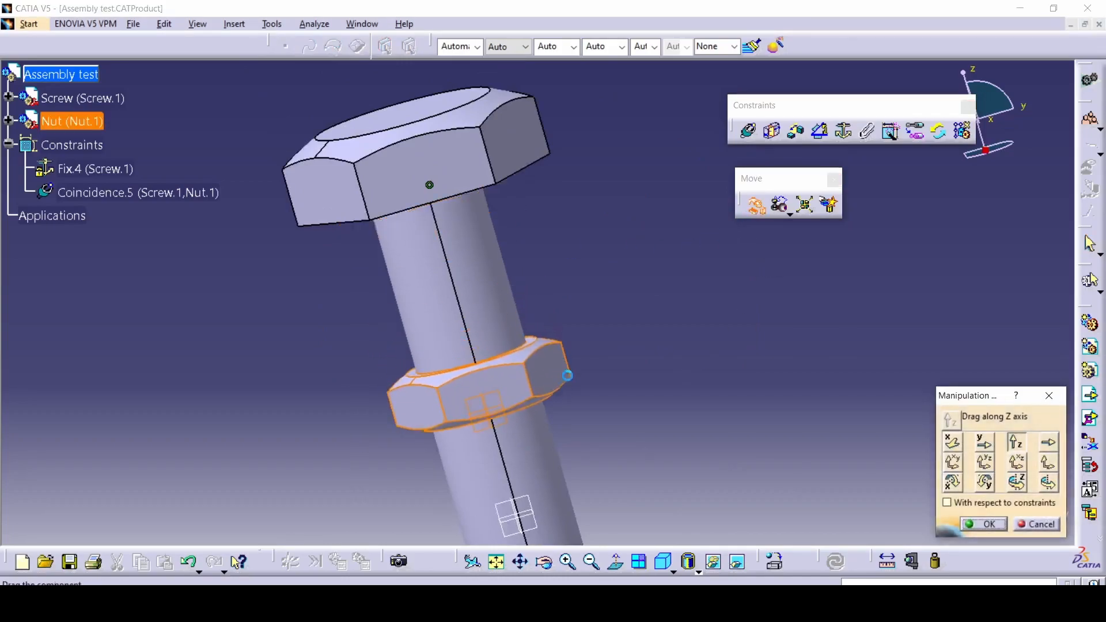
middle_click_drag(712, 491, 718, 395)
left_click(985, 524)
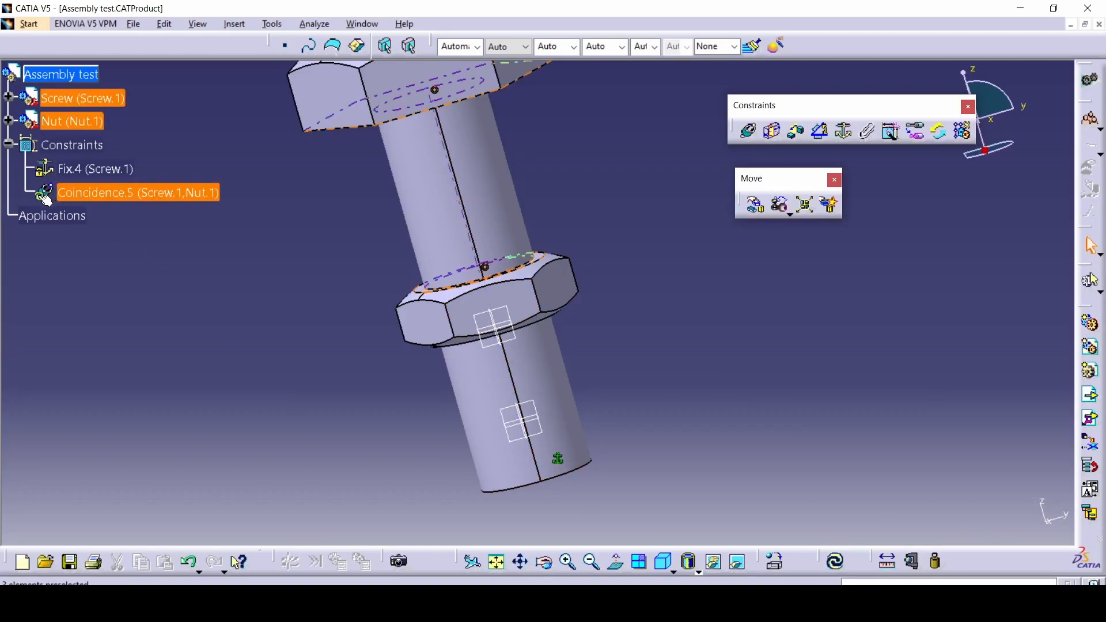
left_click(835, 560)
mouse_move(730, 409)
middle_mouse_down()
mouse_move(552, 296)
mouse_move(770, 492)
middle_mouse_up()
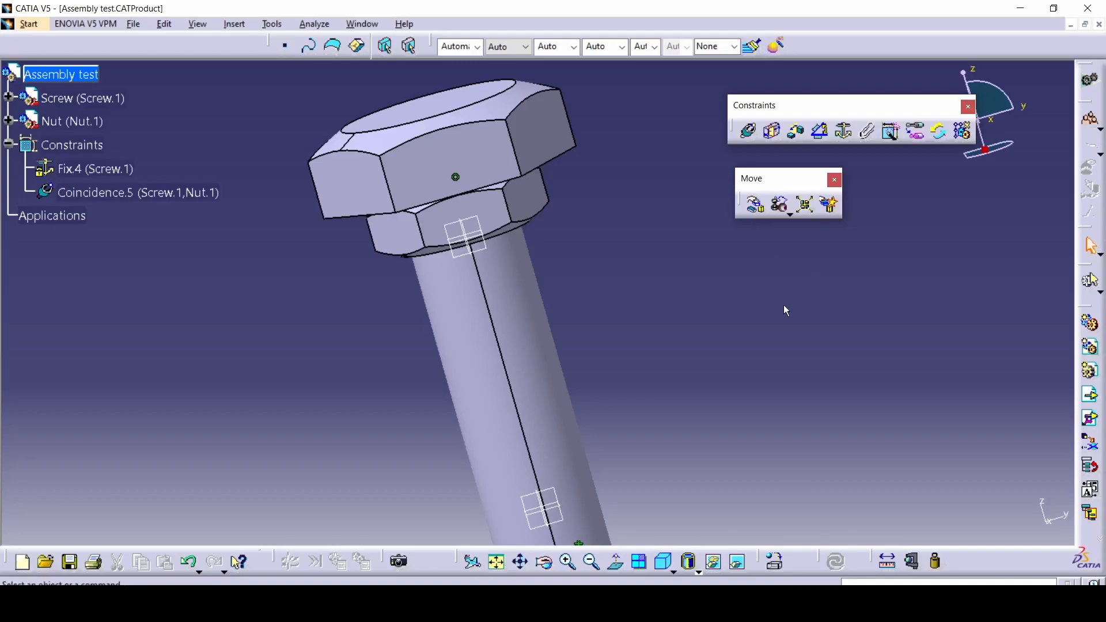
Delete the face coincidence constraint between the screw and nut and the screw's Fix constraint.
mouse_move(711, 416)
middle_mouse_down()
mouse_move(716, 444)
mouse_move(706, 436)
middle_mouse_up()
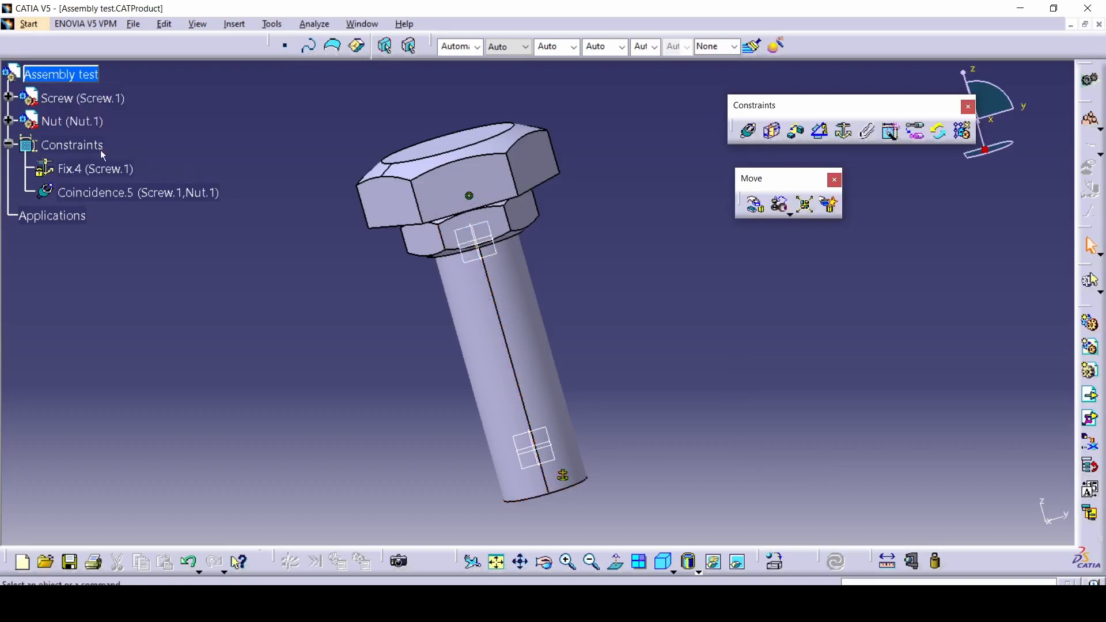
key("Delete")
left_click(89, 174)
key("Delete")
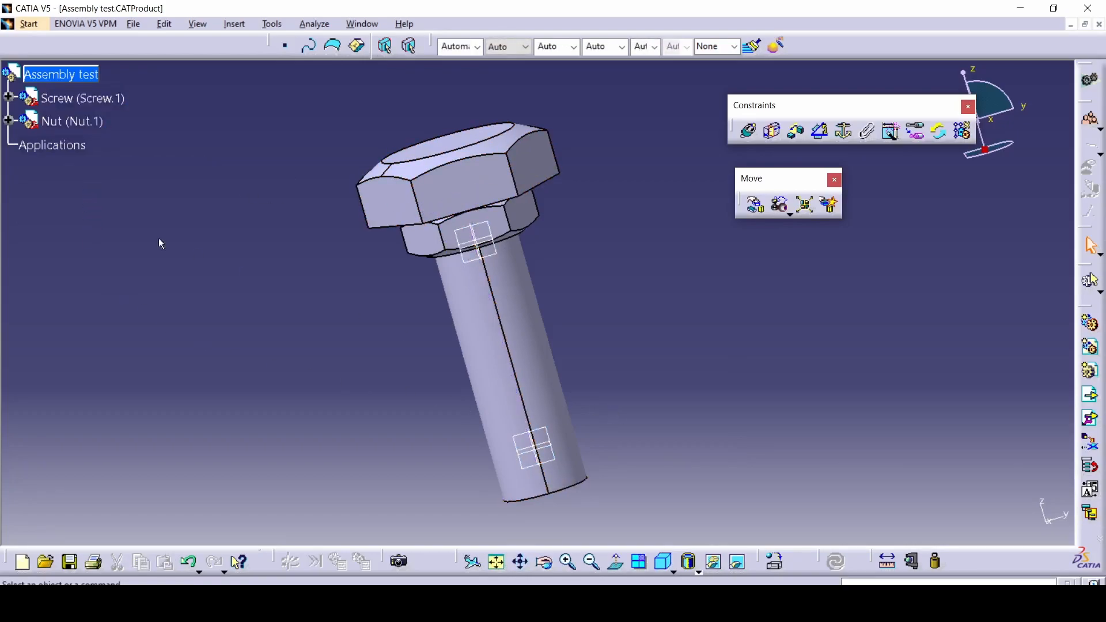
Insert PLate.CATPart from the Parts folder into the Assembly test product as an existing component.
left_click(1089, 395)
left_click(60, 74)
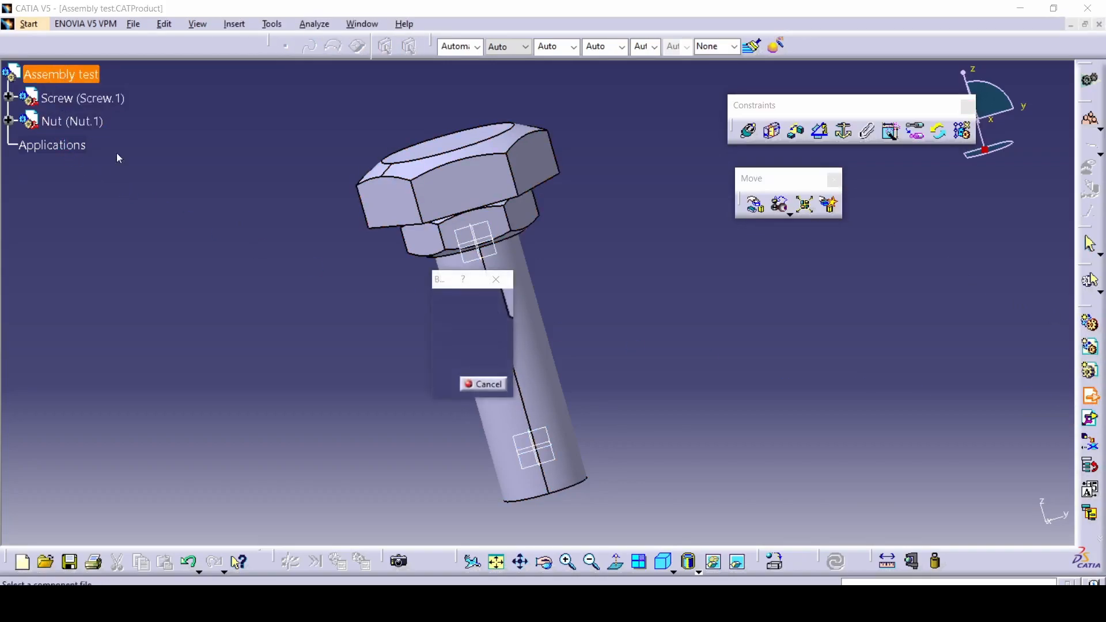
double_click(605, 343)
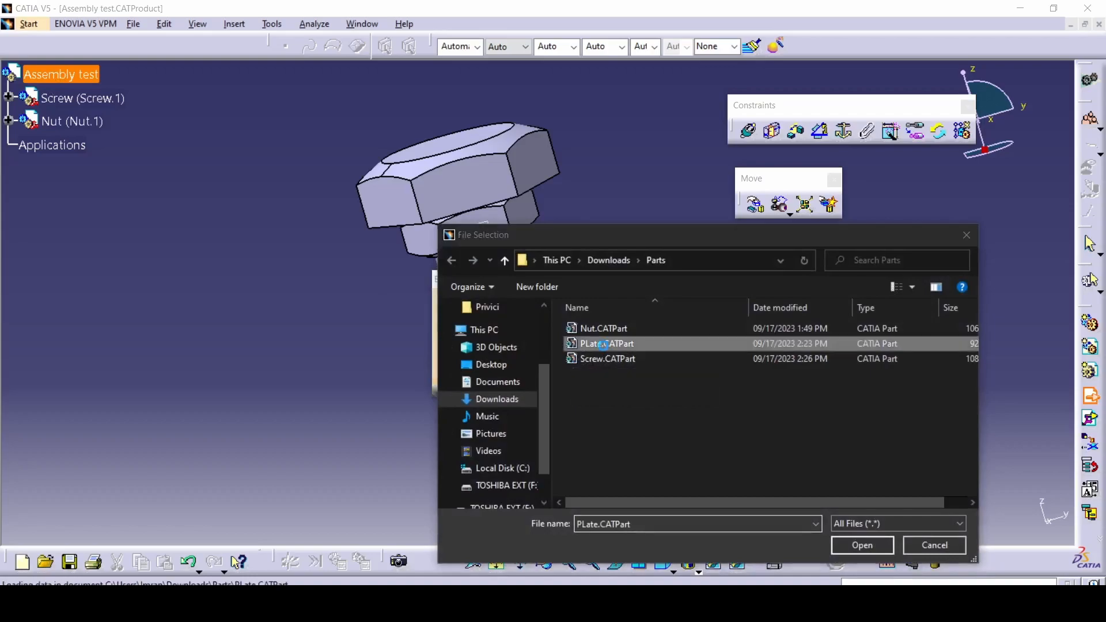
Move the screw up along the Z axis with Manipulation, clear of the nut and plate.
middle_click_drag(600, 416, 606, 459)
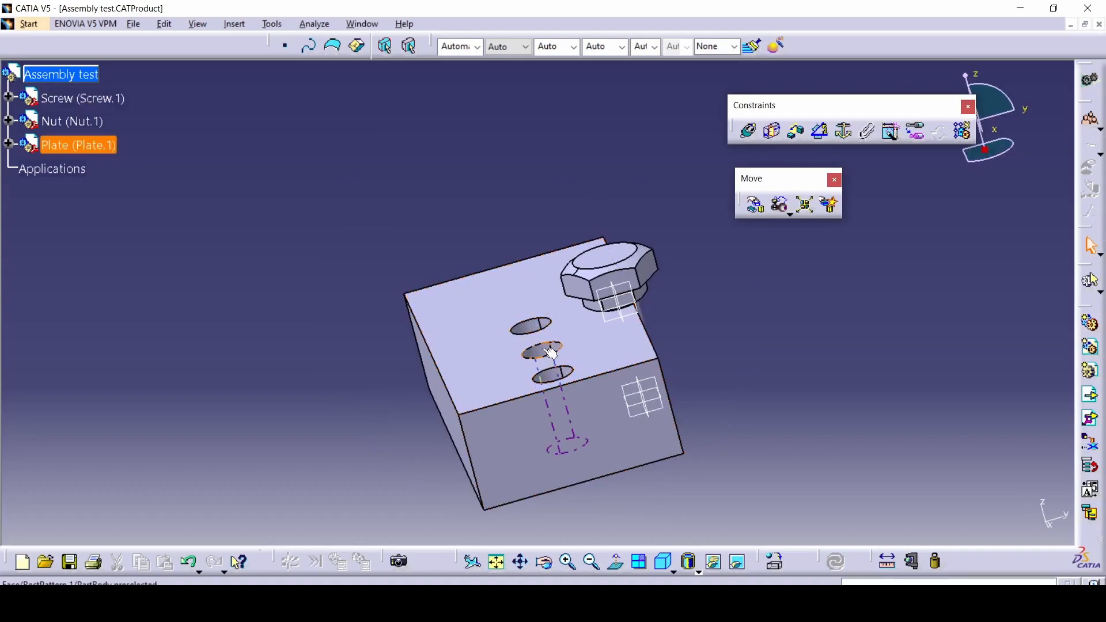
middle_click_drag(632, 350, 714, 387)
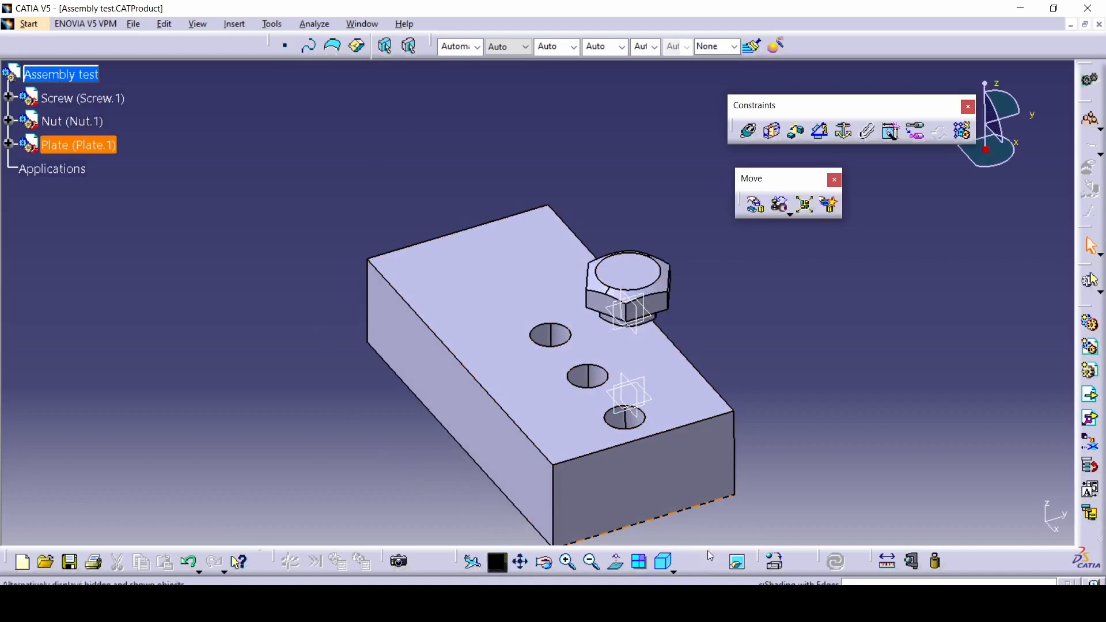
left_click(754, 205)
left_click_drag(663, 293, 656, 128)
left_click(981, 522)
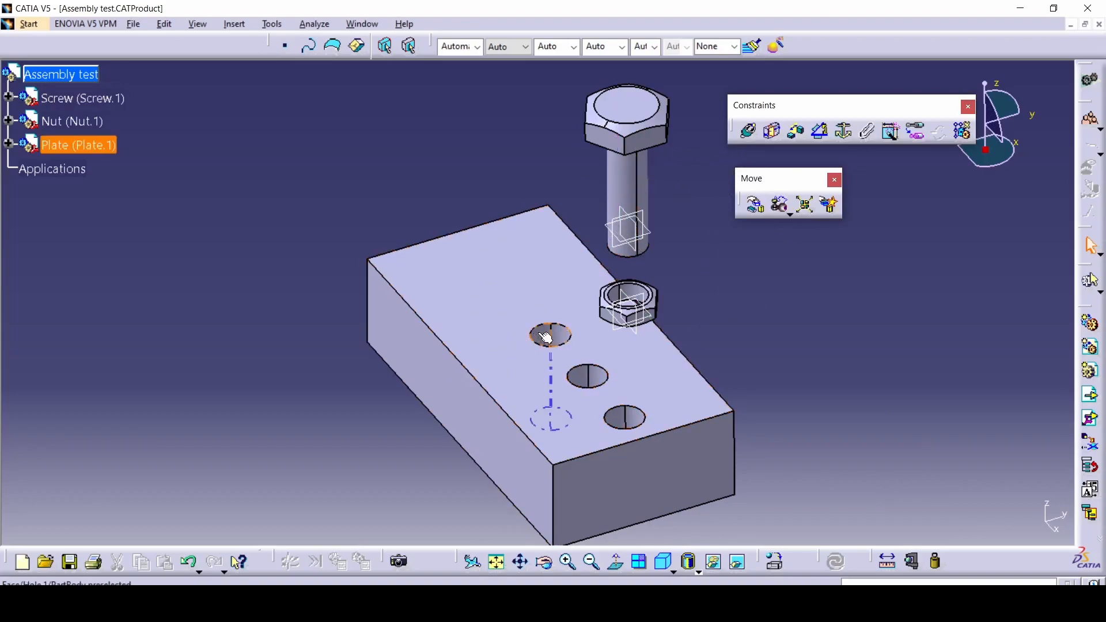
Add a coincidence constraint between the screw's axis and the axis of the plate's innermost hole, and update the assembly.
middle_click_drag(572, 454, 666, 369)
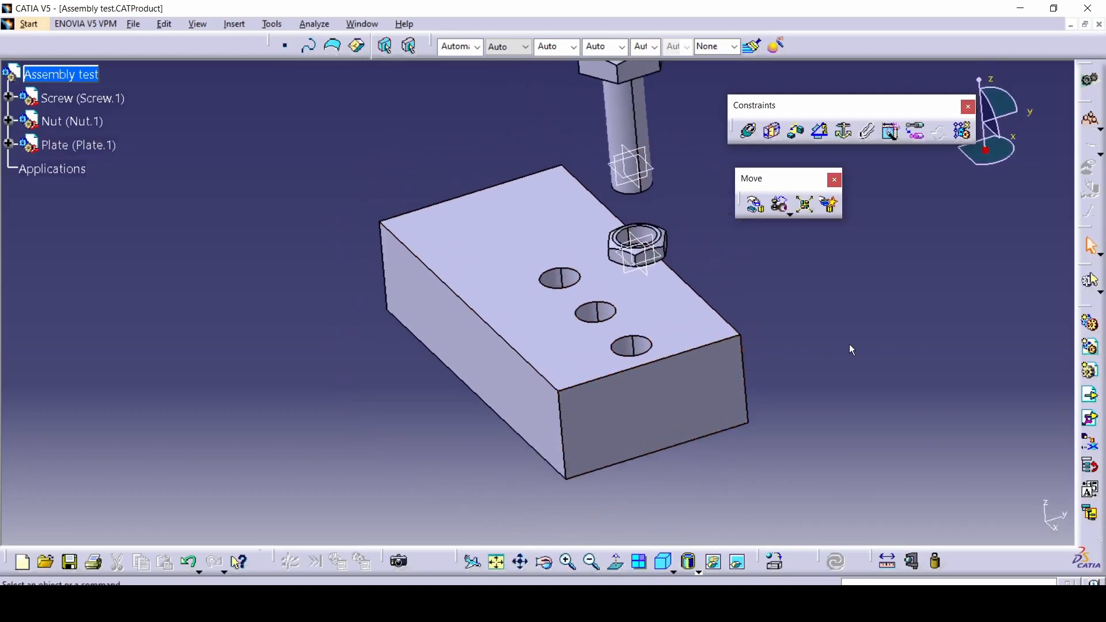
middle_click_drag(820, 338, 800, 373)
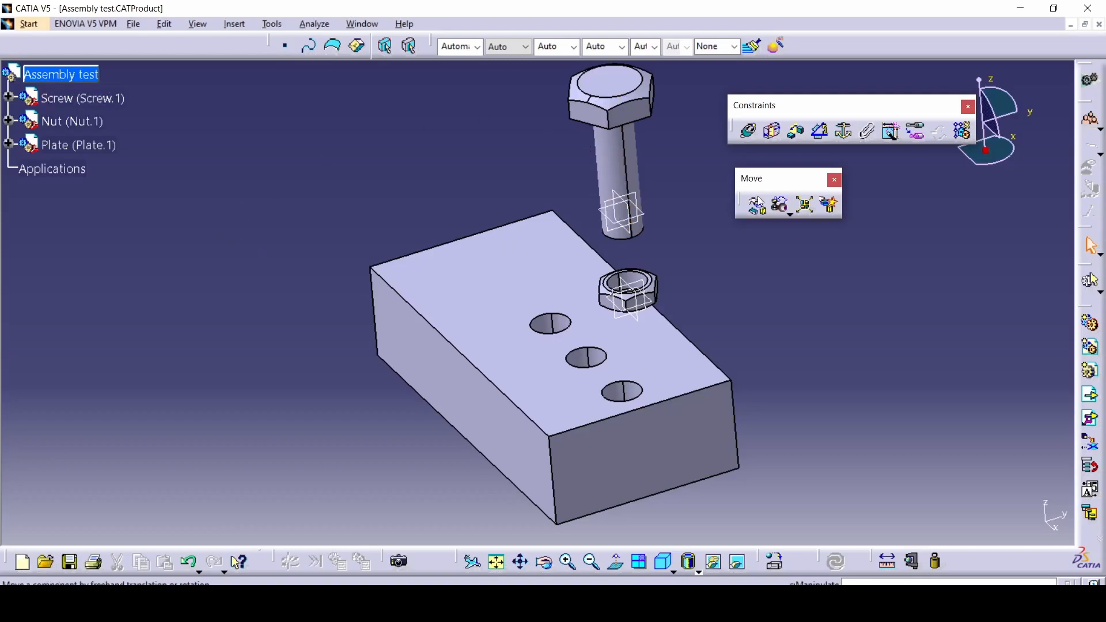
left_click(748, 132)
left_click(619, 167)
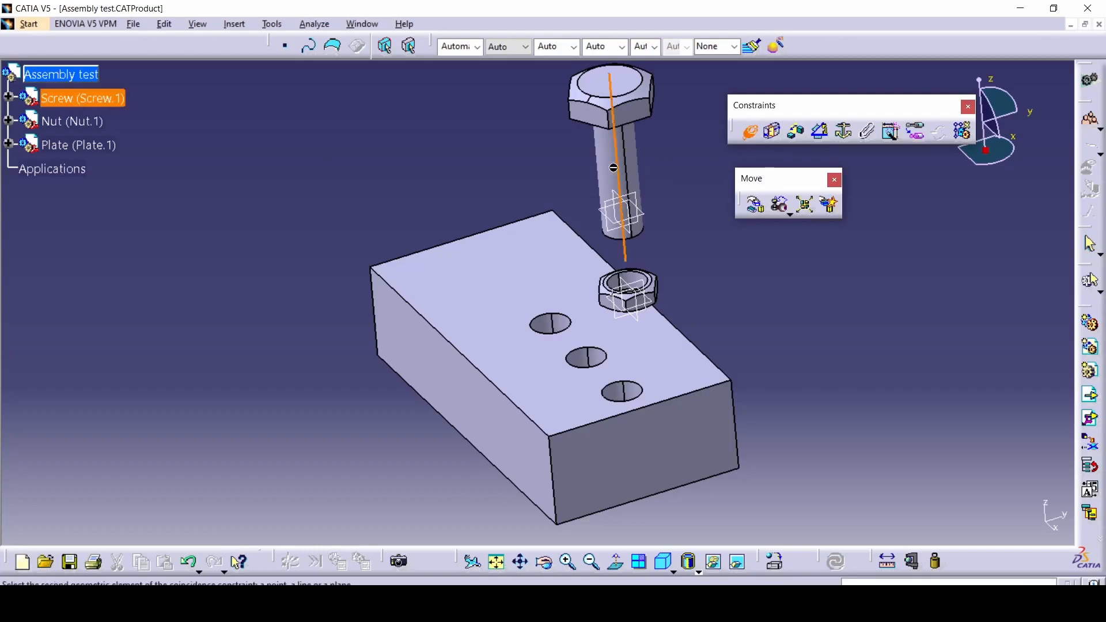
left_click(587, 357)
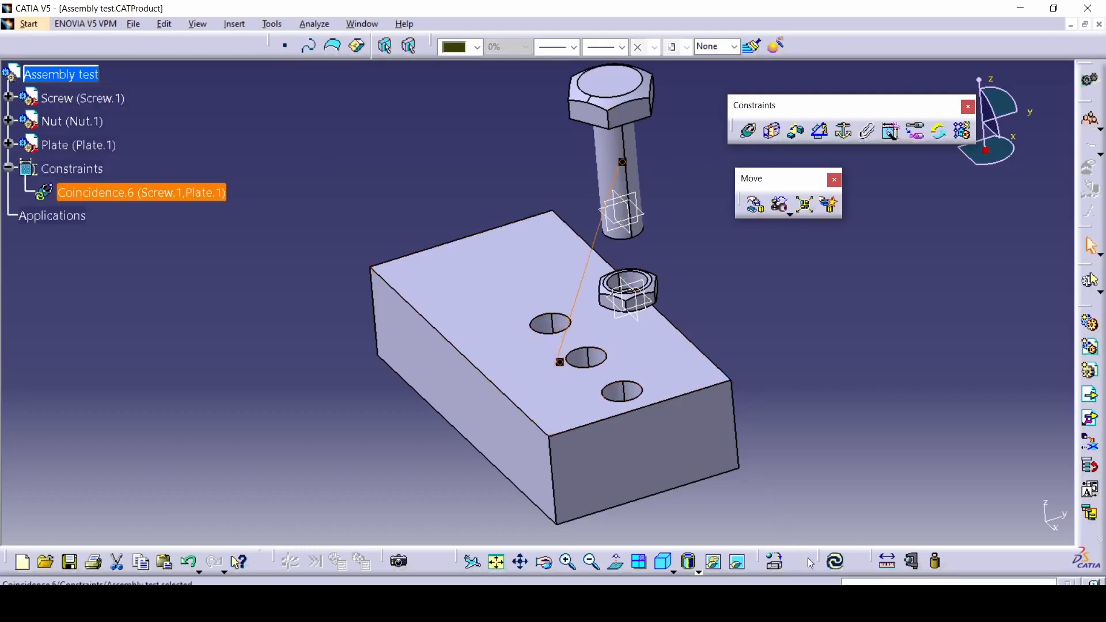
left_click(832, 563)
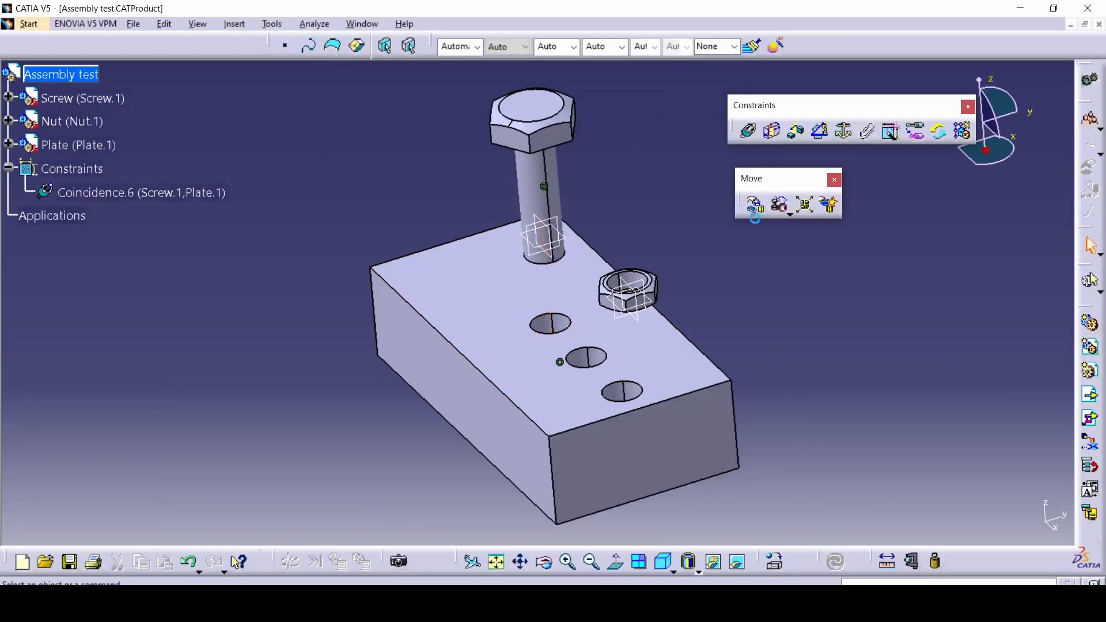
Add a coincidence constraint between the nut's axis and the screw's axis, and update the assembly.
left_click(748, 131)
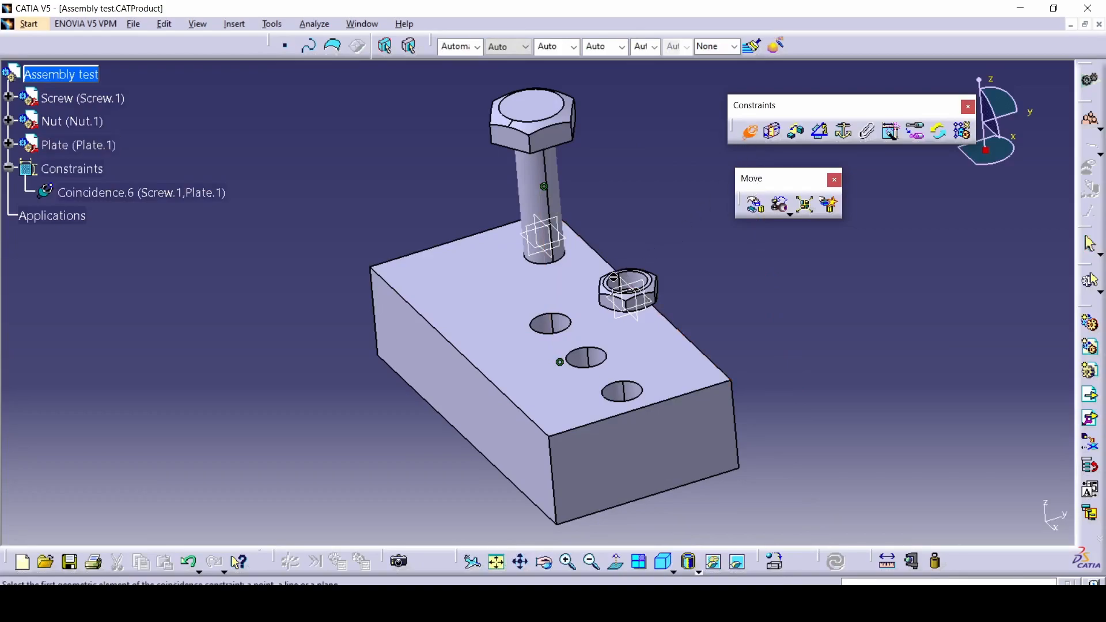
left_click(629, 281)
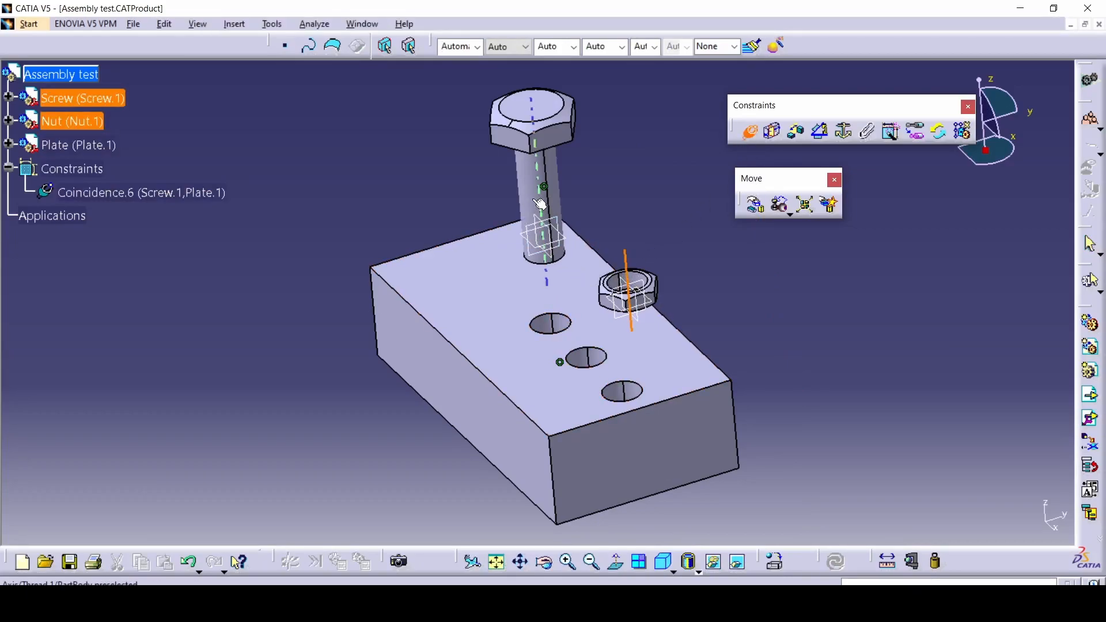
left_click(539, 204)
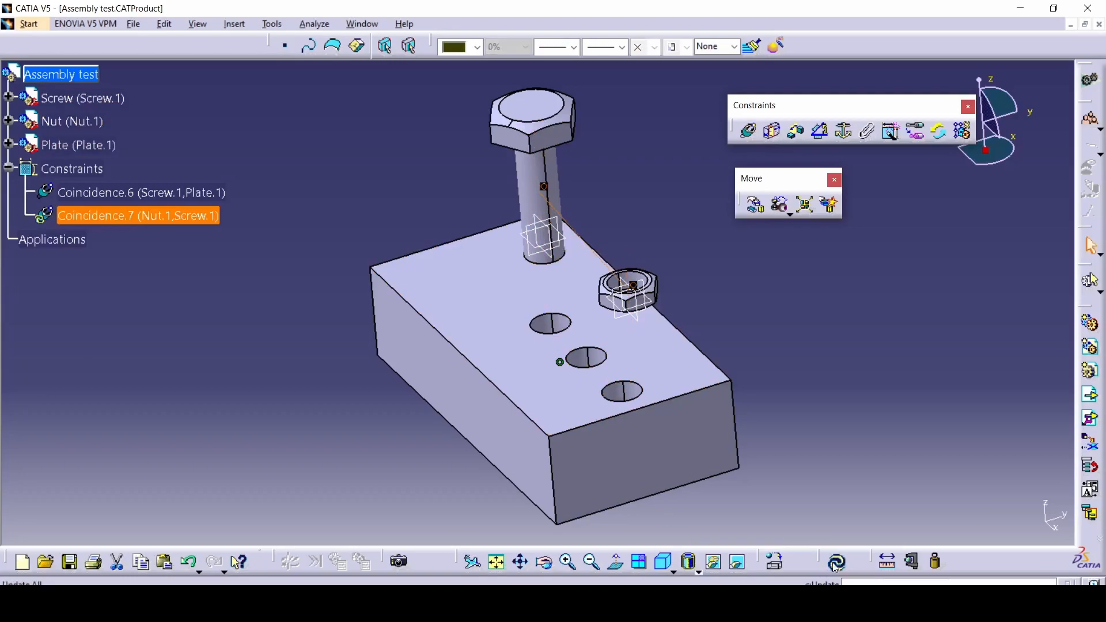
left_click(835, 563)
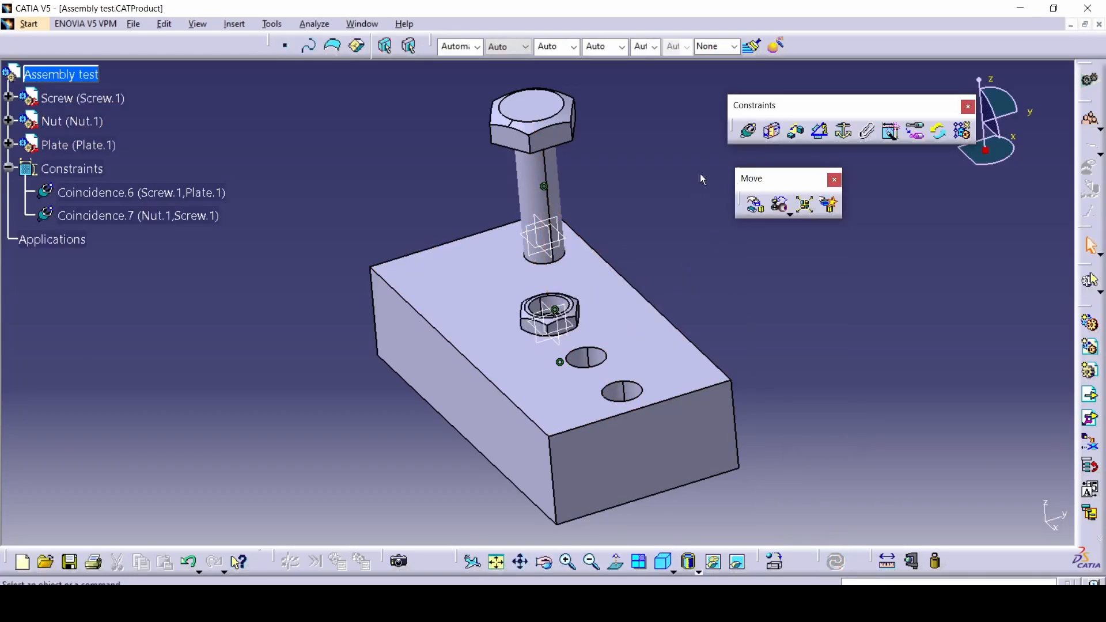
Add a coincidence constraint with Opposite orientation between the screw head's underside and the plate's top face, and update the assembly.
left_click(749, 132)
middle_click_drag(728, 414, 698, 383)
left_click(673, 364)
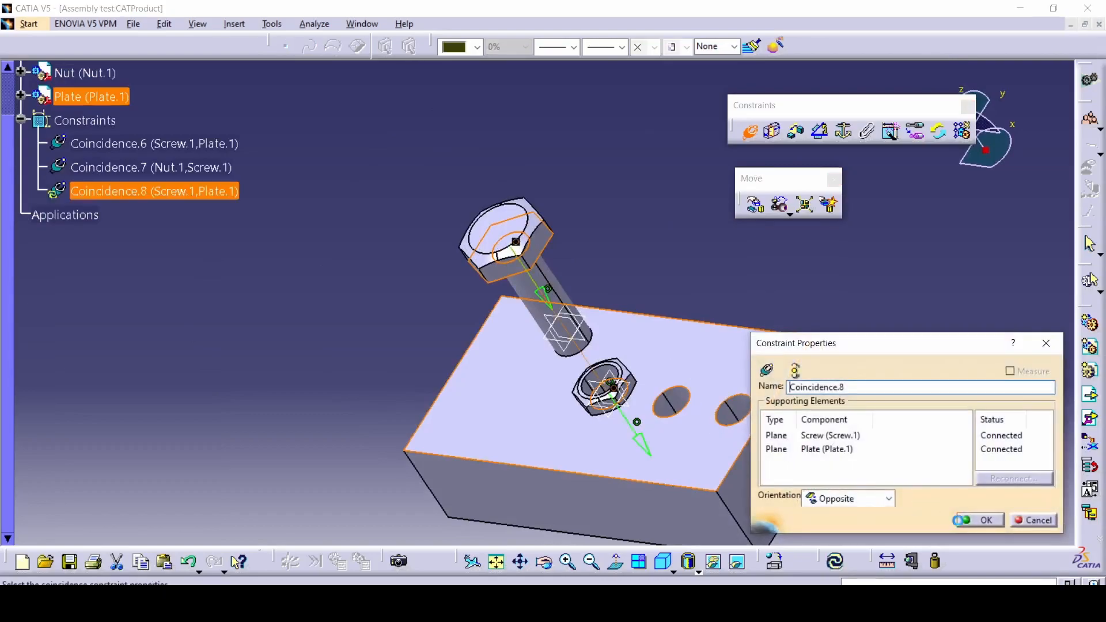
left_click(985, 520)
left_click(835, 561)
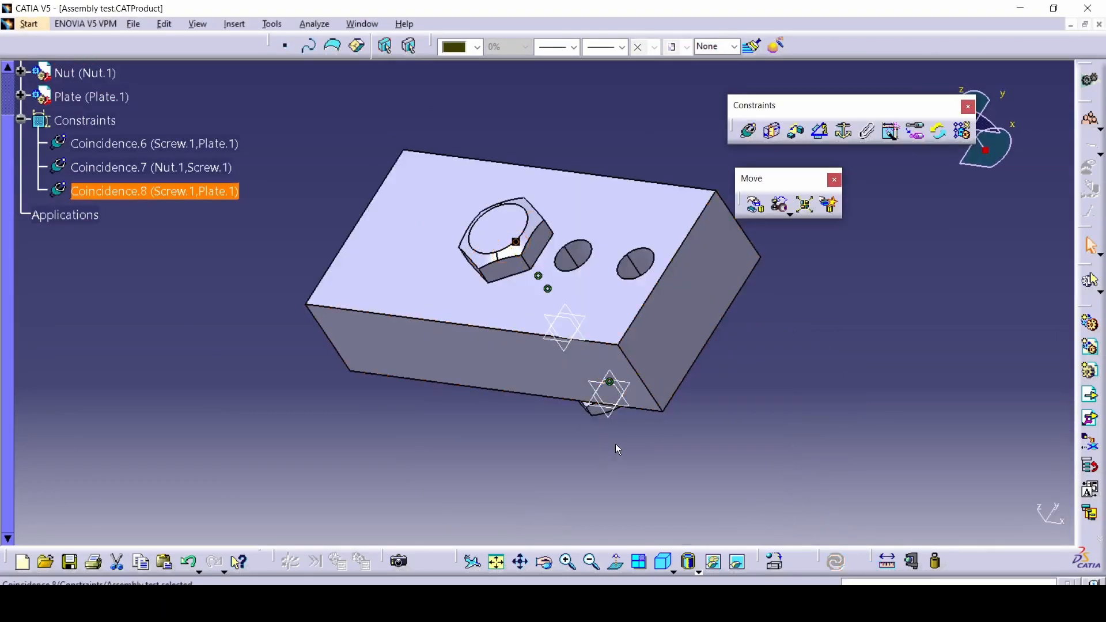
Add a surface contact constraint between the nut's upper ring face and the plate's bottom face, and update the assembly.
middle_click_drag(674, 504, 622, 429)
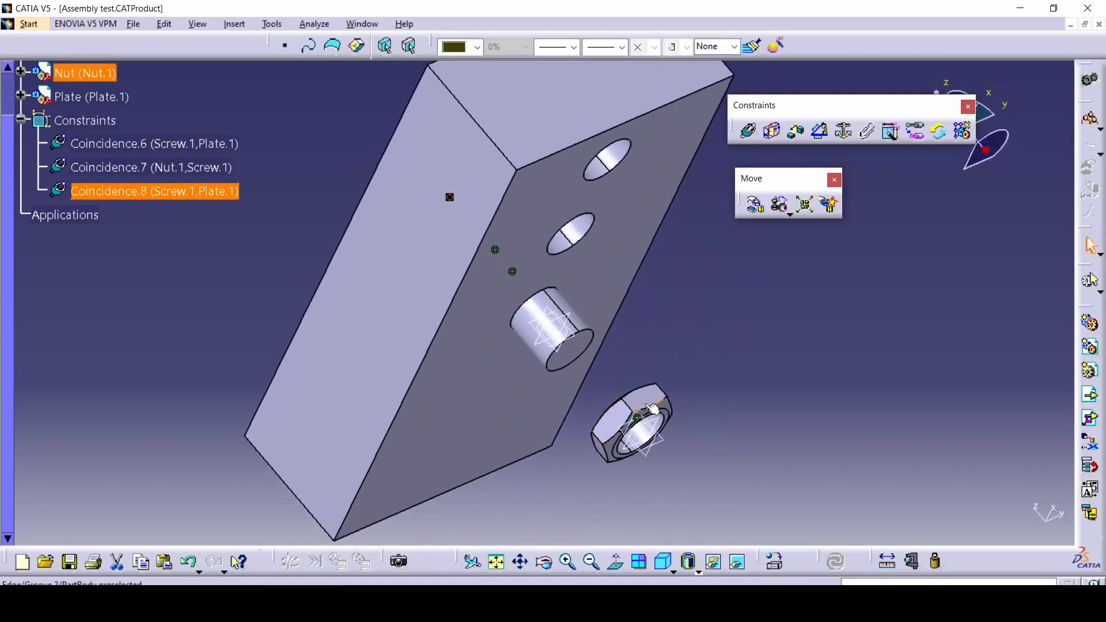
middle_click_drag(540, 325, 472, 212)
middle_click_drag(578, 430, 686, 457)
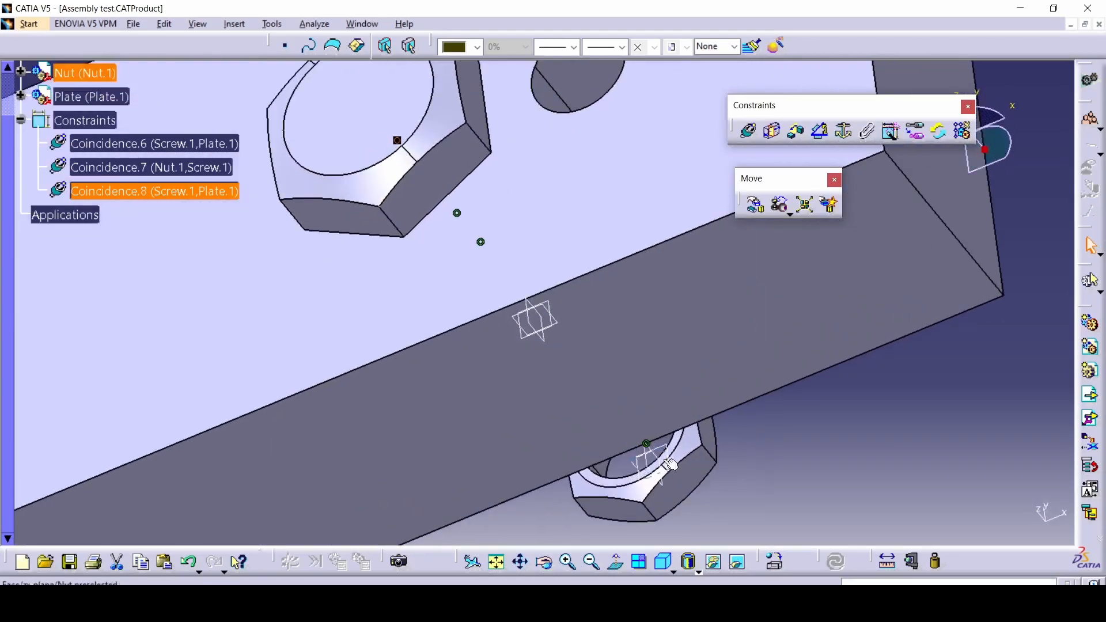
left_click(772, 132)
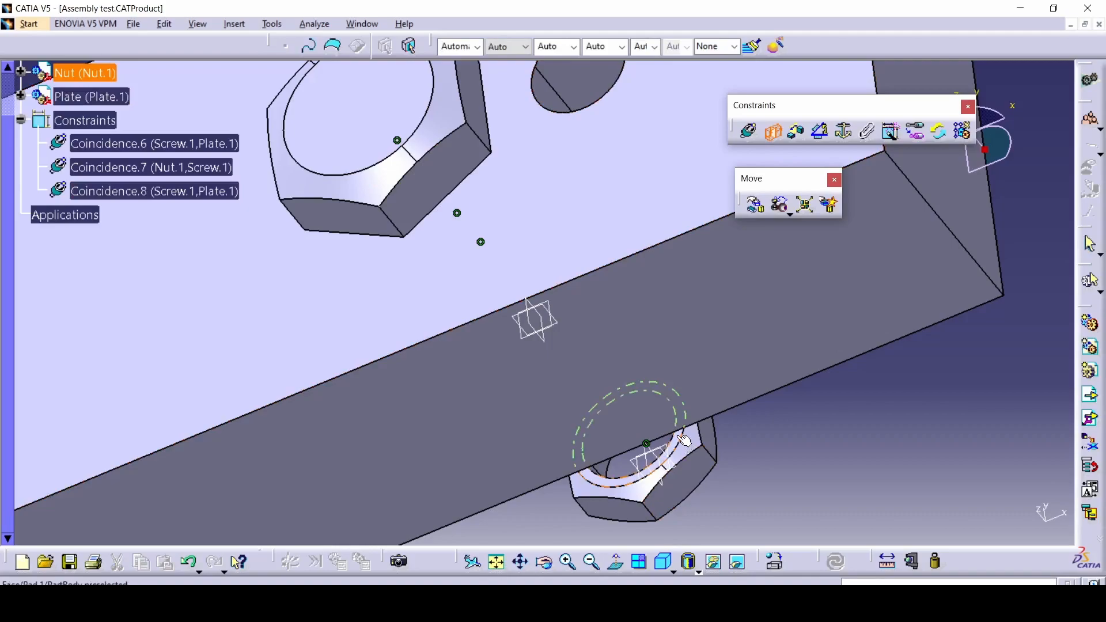
left_click(684, 446)
middle_click_drag(684, 446, 481, 292)
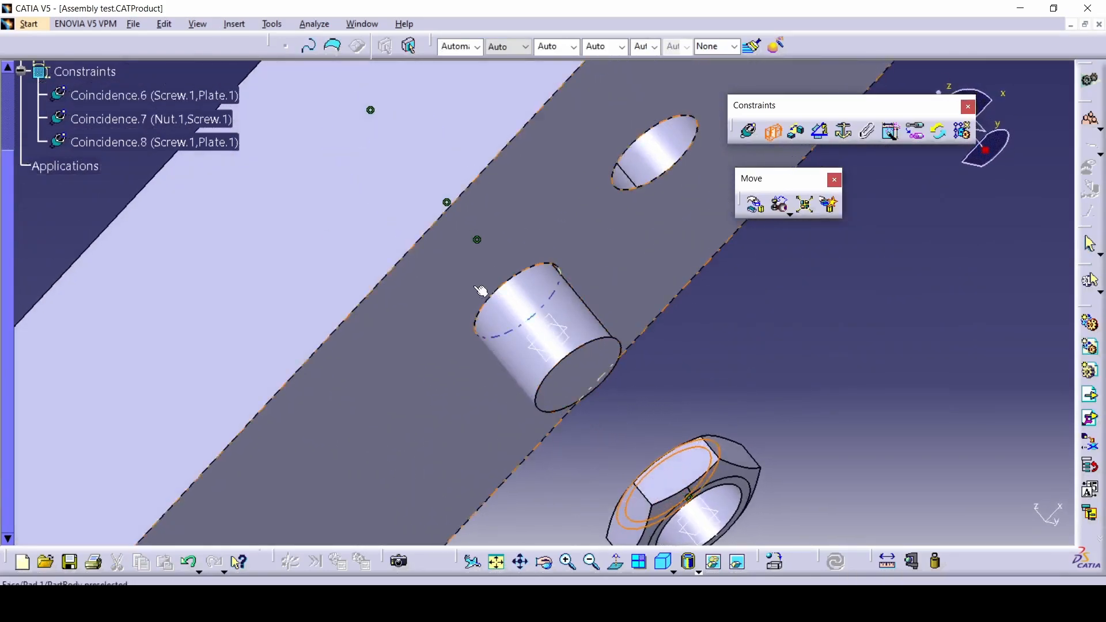
left_click(463, 283)
left_click(836, 563)
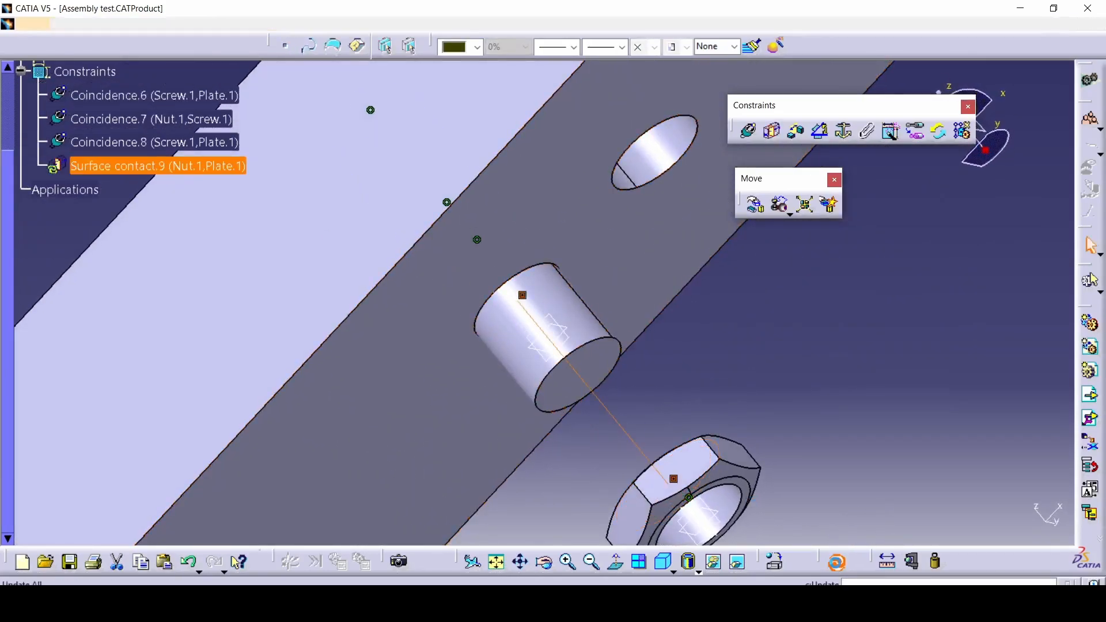
middle_click_drag(398, 271, 567, 331)
middle_click_drag(749, 503, 707, 416)
middle_click_drag(701, 318, 641, 452)
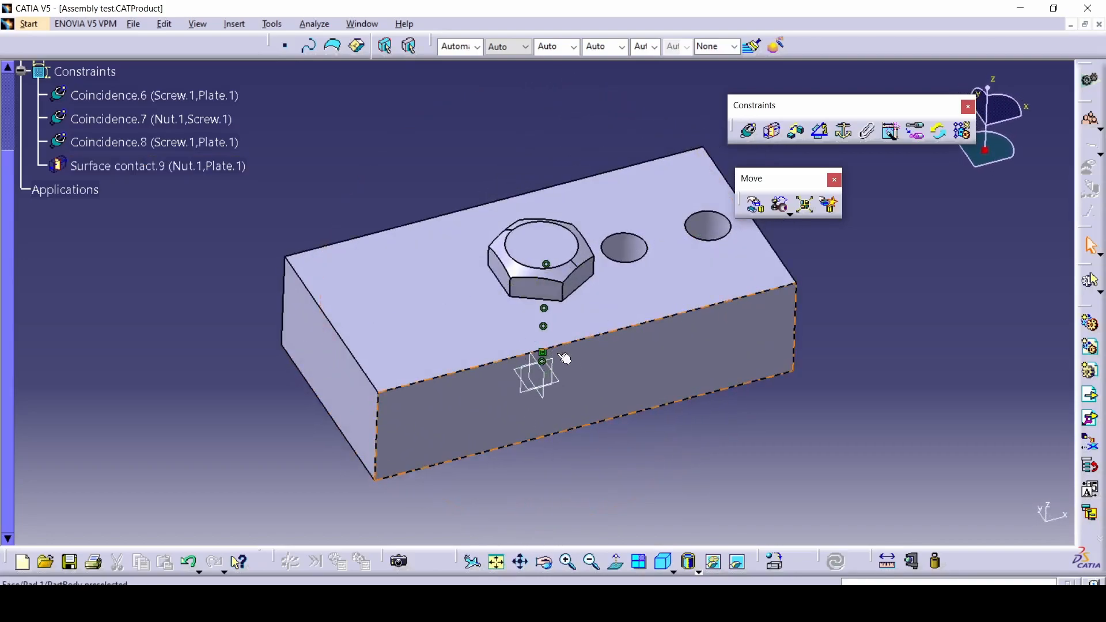
Try inserting Screw.CATPart a second time as an existing component of Assembly test, and undo the insertion.
scroll(160, 299, "up", 3)
scroll(160, 298, "up", 2)
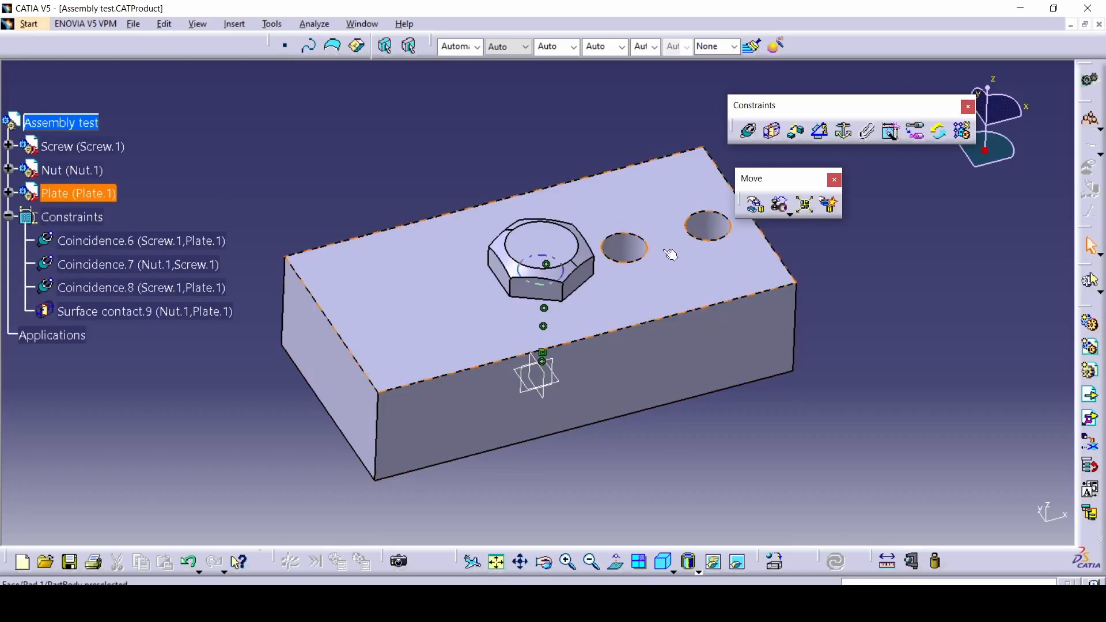
left_click(63, 123)
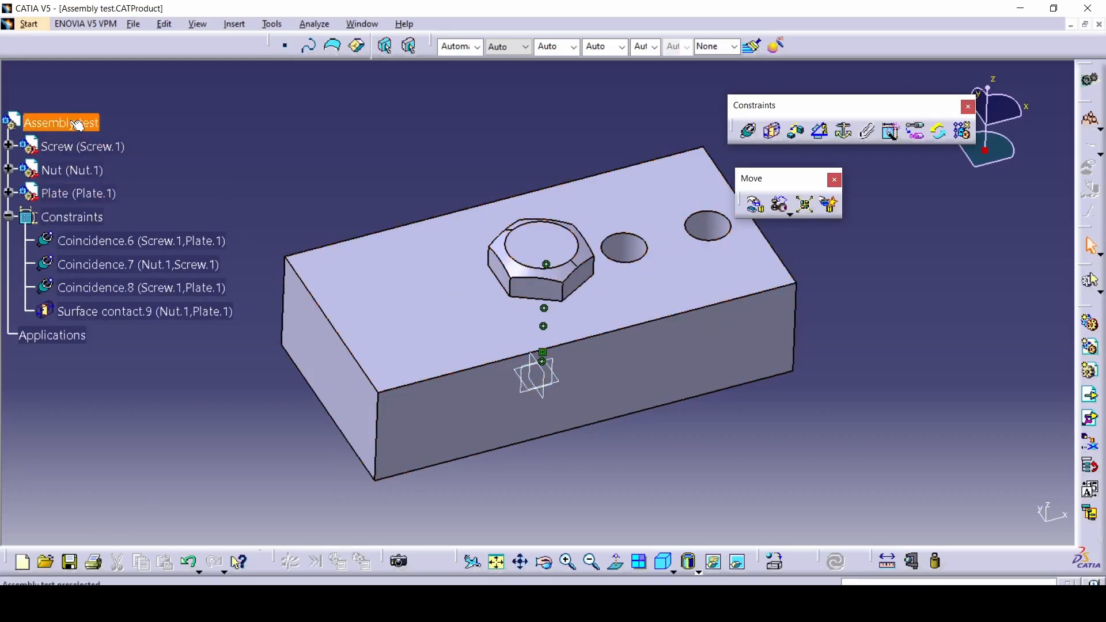
left_click(1098, 397)
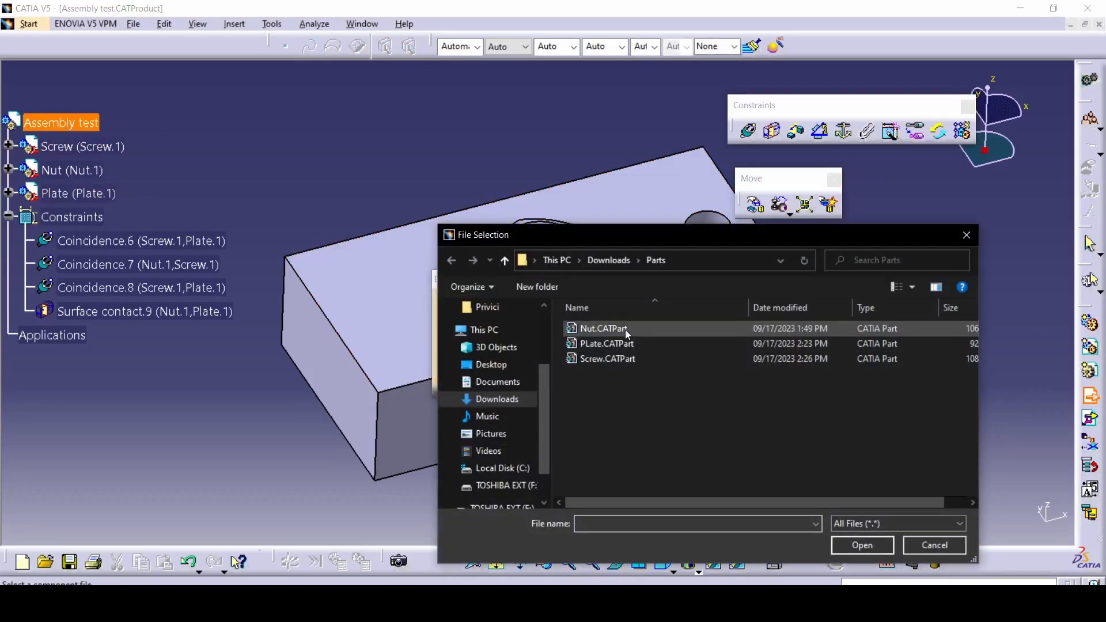
double_click(615, 357)
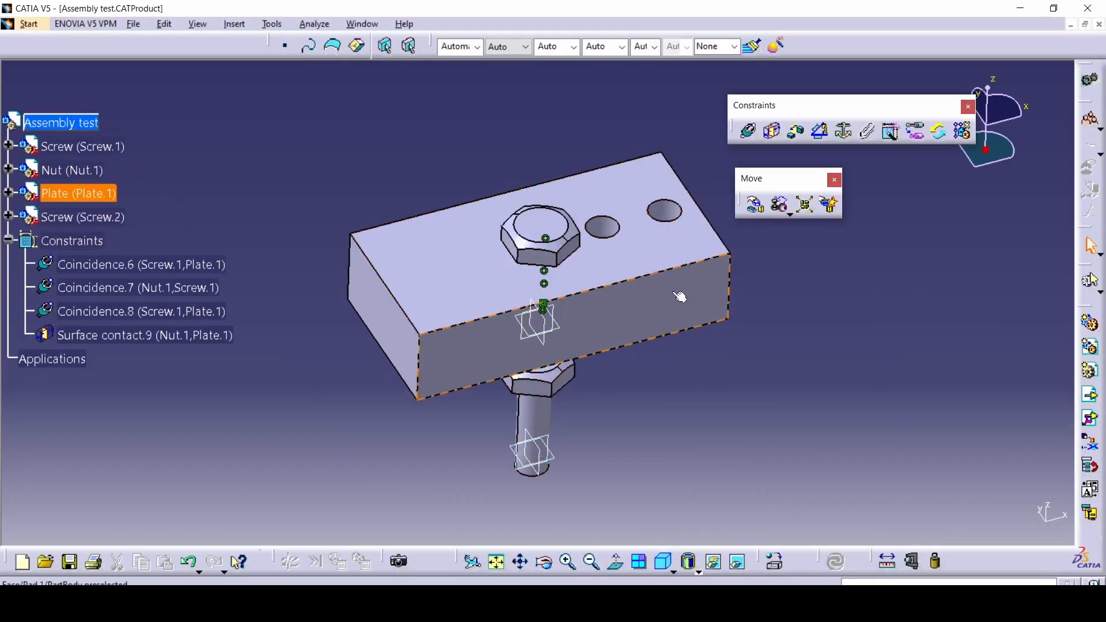
left_click(748, 129)
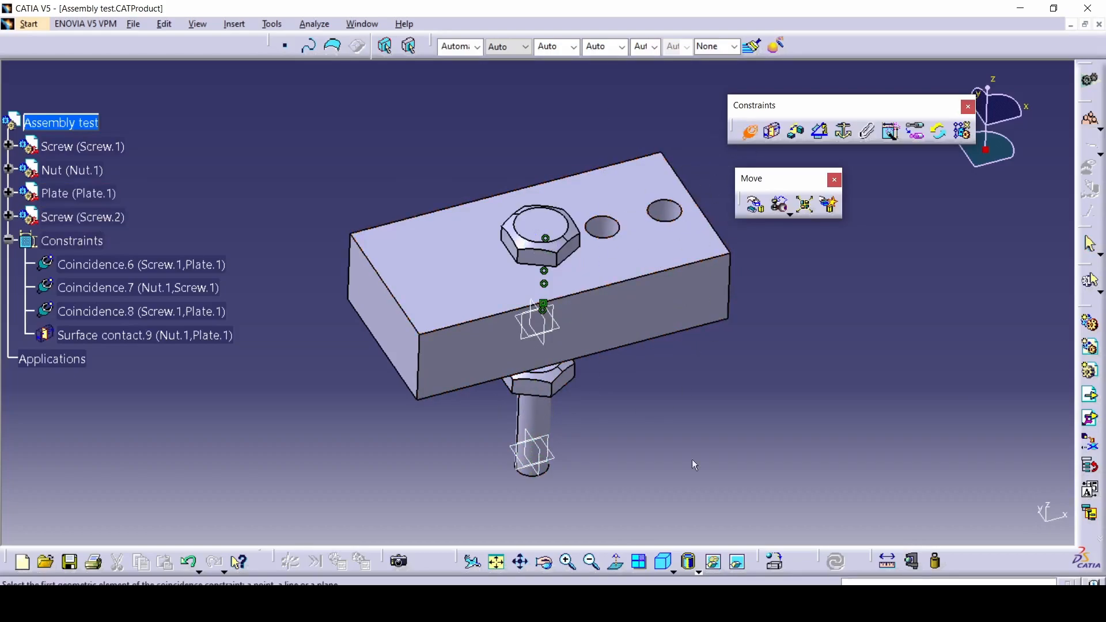
key("ctrl+z")
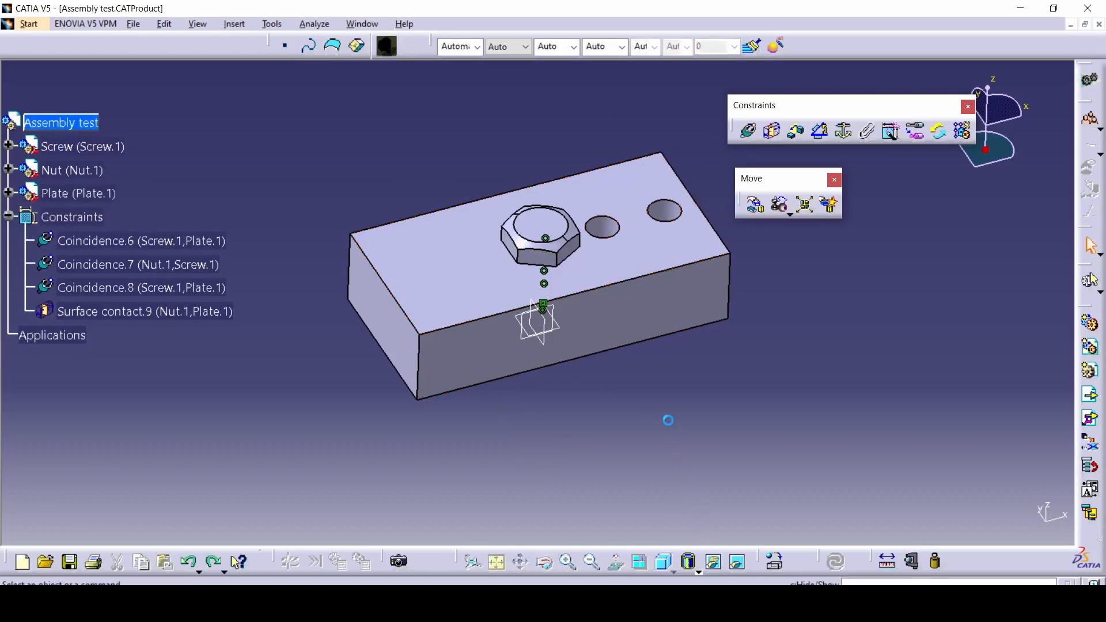
Instantiate Screw (Screw.1) on the plate's RectPattern.1 hole pattern with Reuse Pattern, re-using the original component as the first instance.
left_click(968, 132)
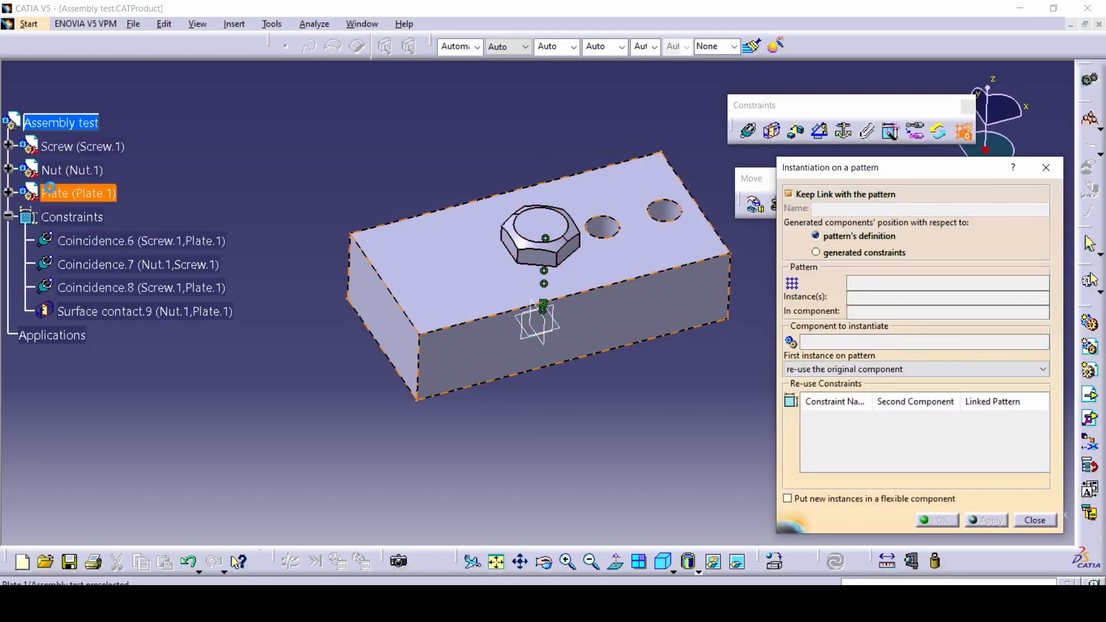
left_click(10, 194)
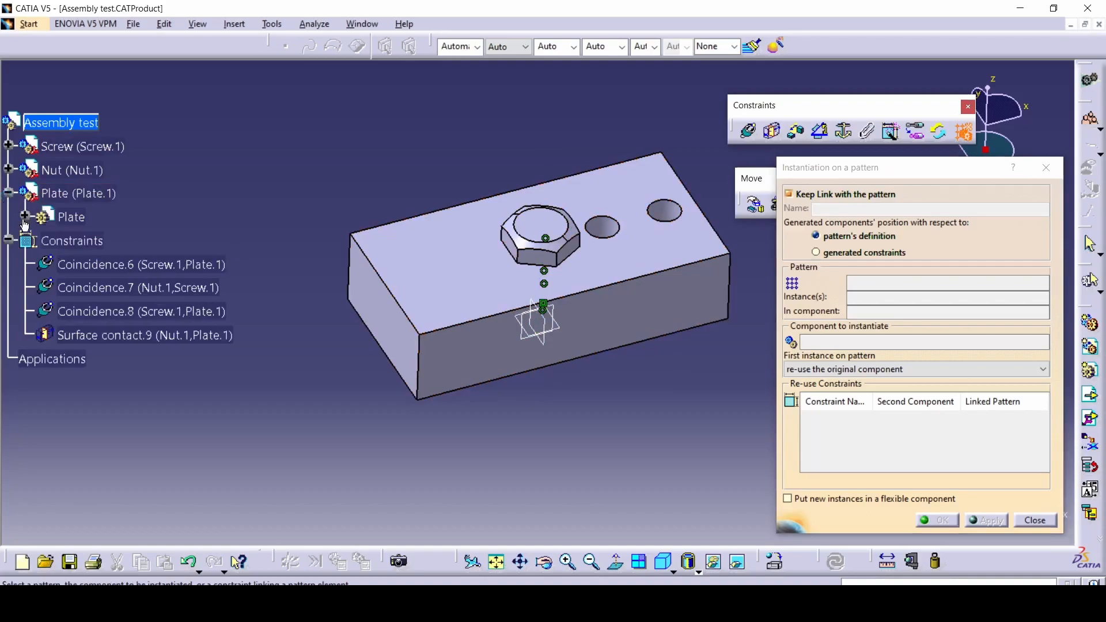
left_click(25, 217)
left_click(40, 311)
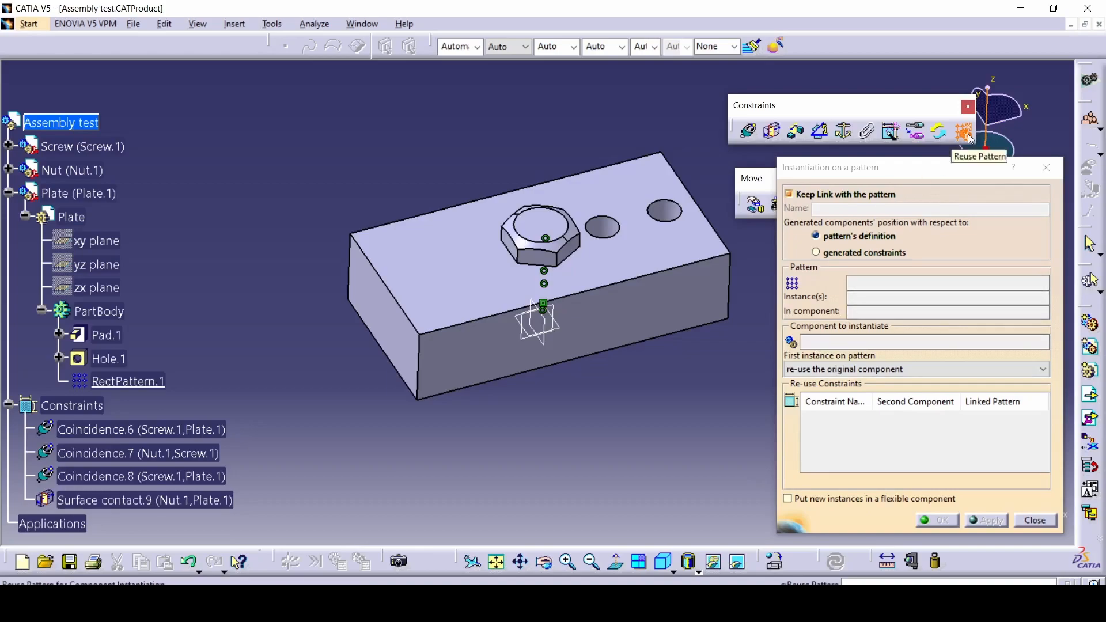
left_click(611, 229)
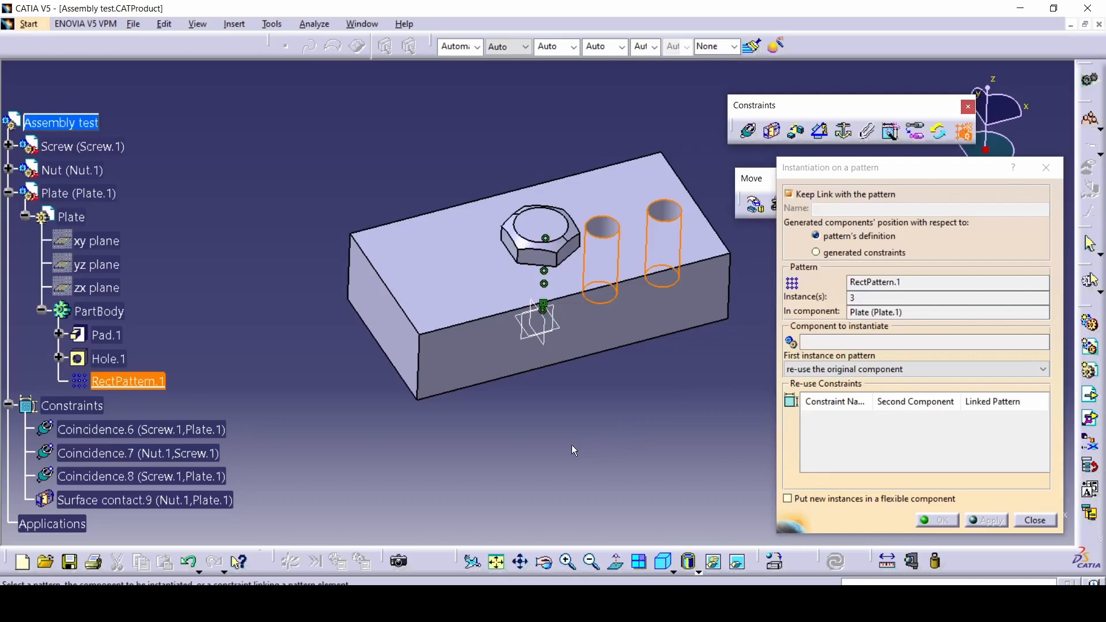
left_click(810, 340)
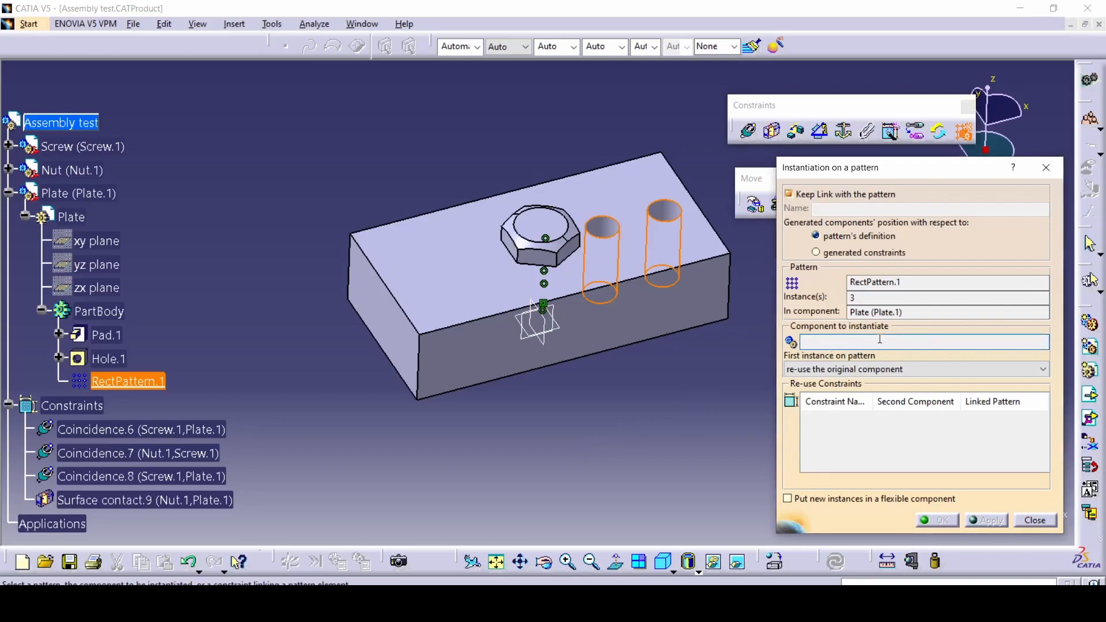
left_click(73, 147)
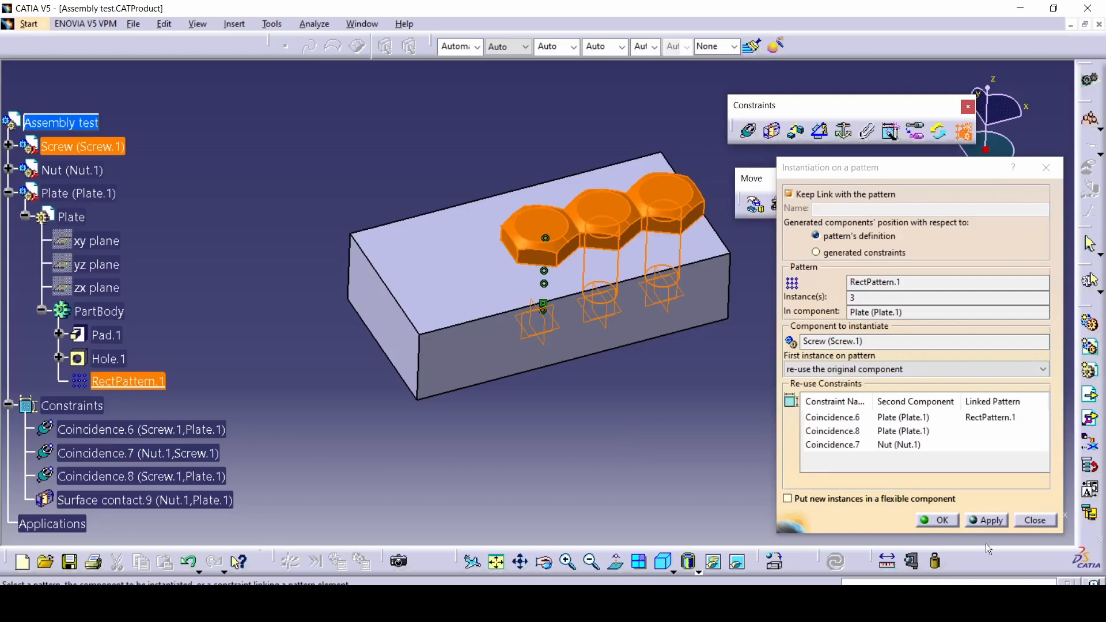
left_click(968, 521)
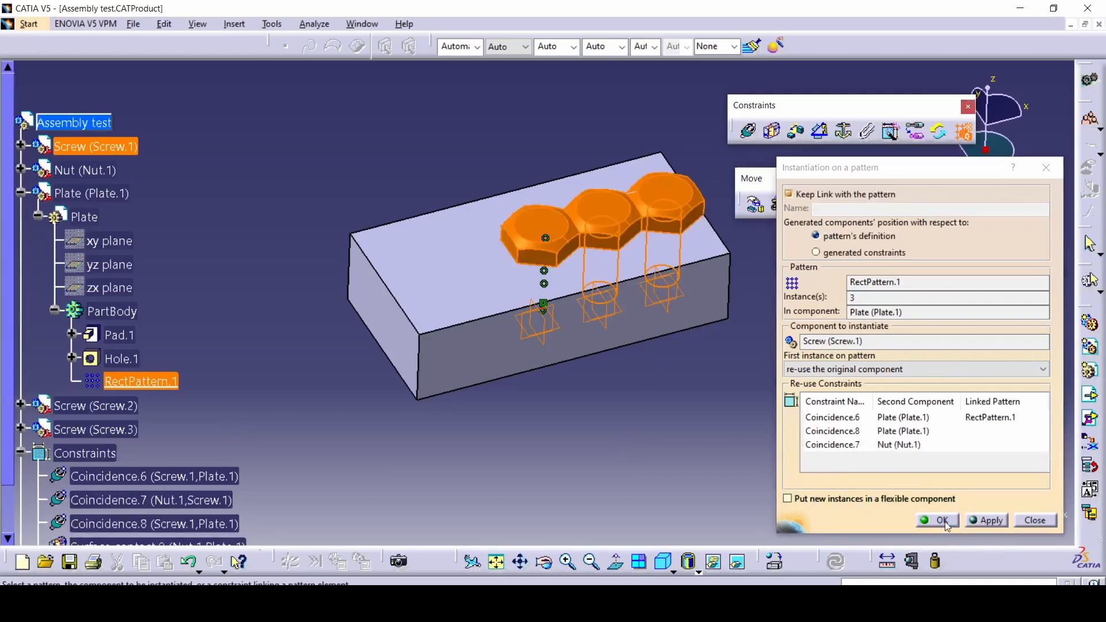
left_click(943, 520)
Instantiate Nut (Nut.1) on the plate's RectPattern.1 hole pattern with Reuse Pattern, re-using the original component as the first instance.
middle_click_drag(649, 452, 316, 421)
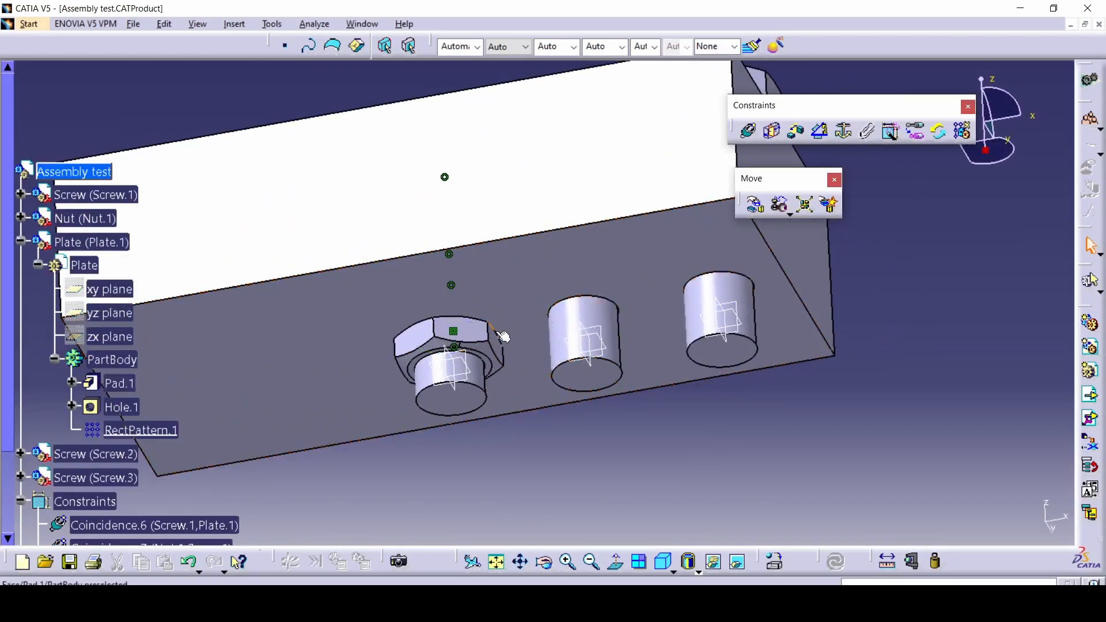
left_click(968, 131)
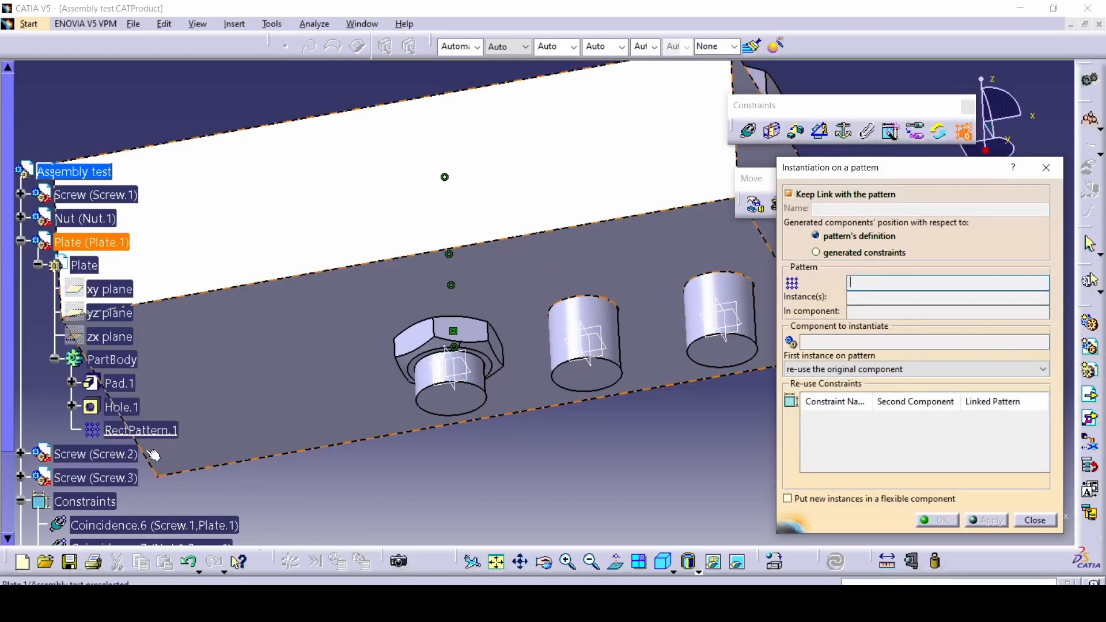
left_click(143, 429)
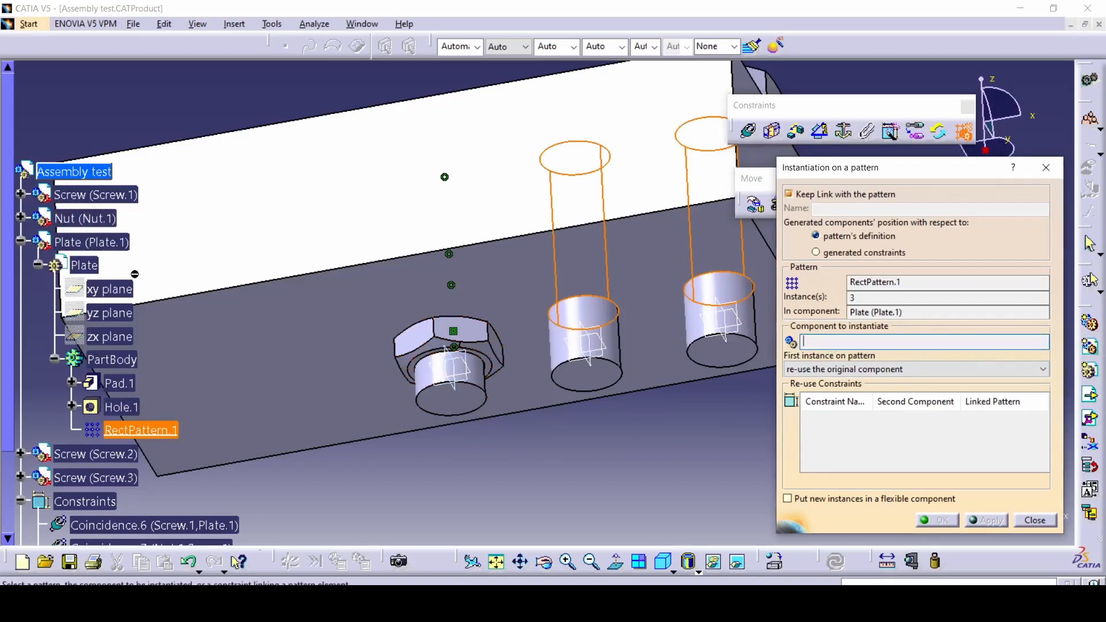
left_click(92, 225)
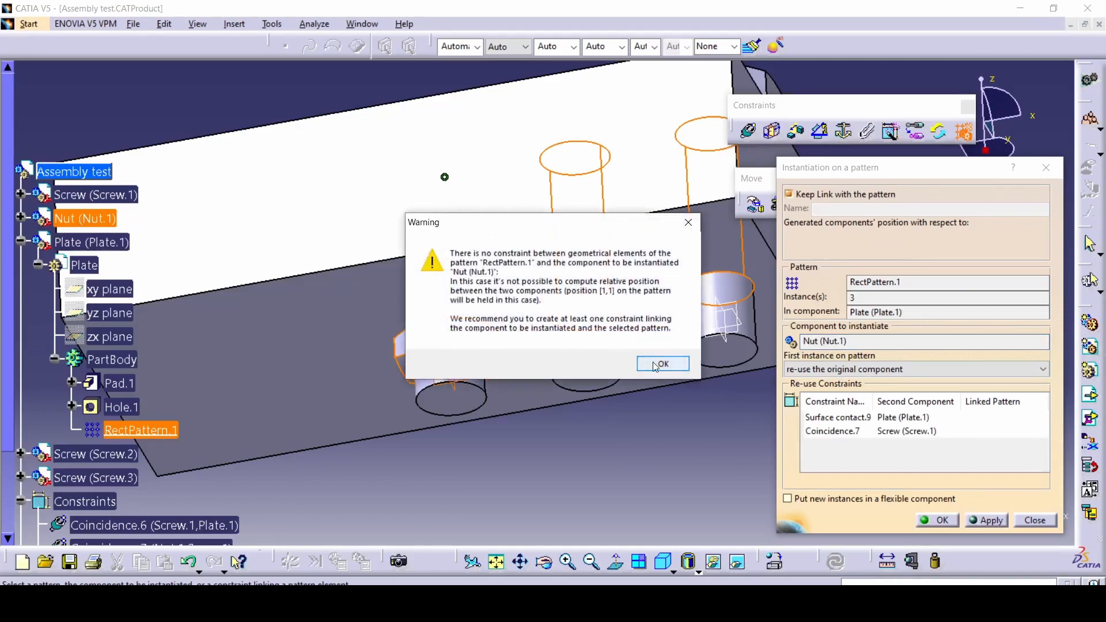
left_click(655, 365)
left_click(946, 520)
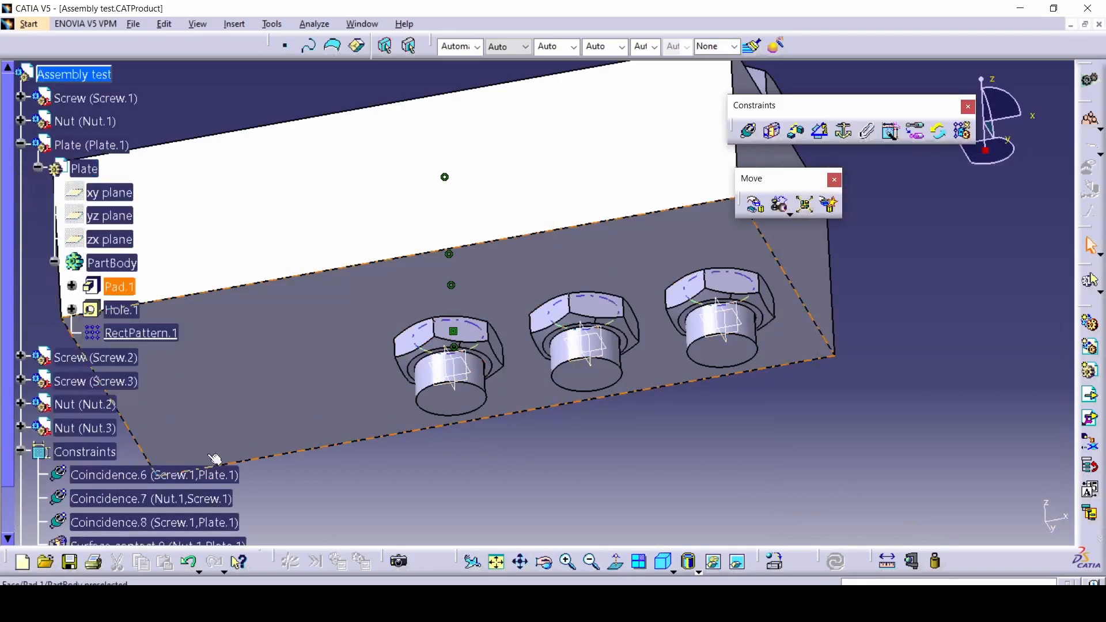
Save the product as Assembly test.CATProduct in the Downloads\Parts folder.
scroll(124, 472, "down", 3)
middle_click_drag(452, 382, 828, 463)
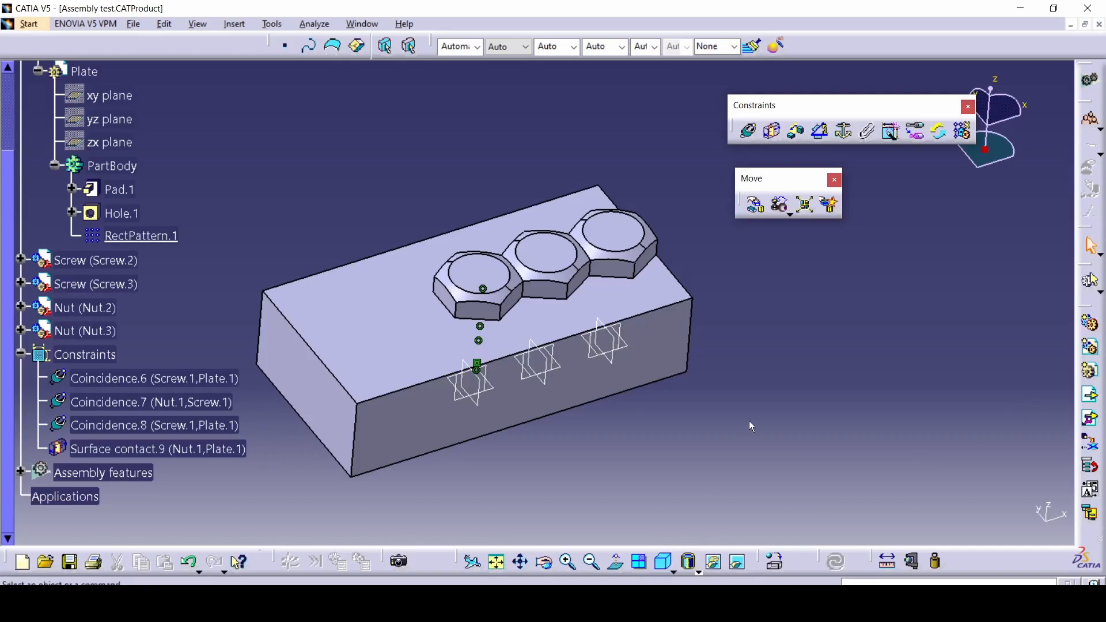
key("ctrl+s")
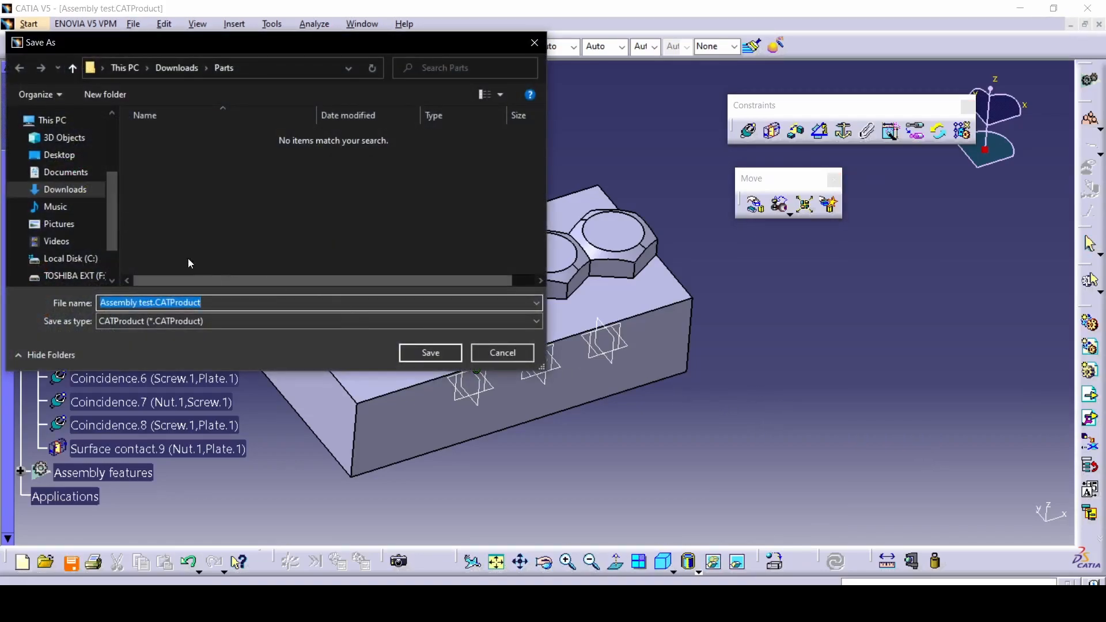
left_click(421, 353)
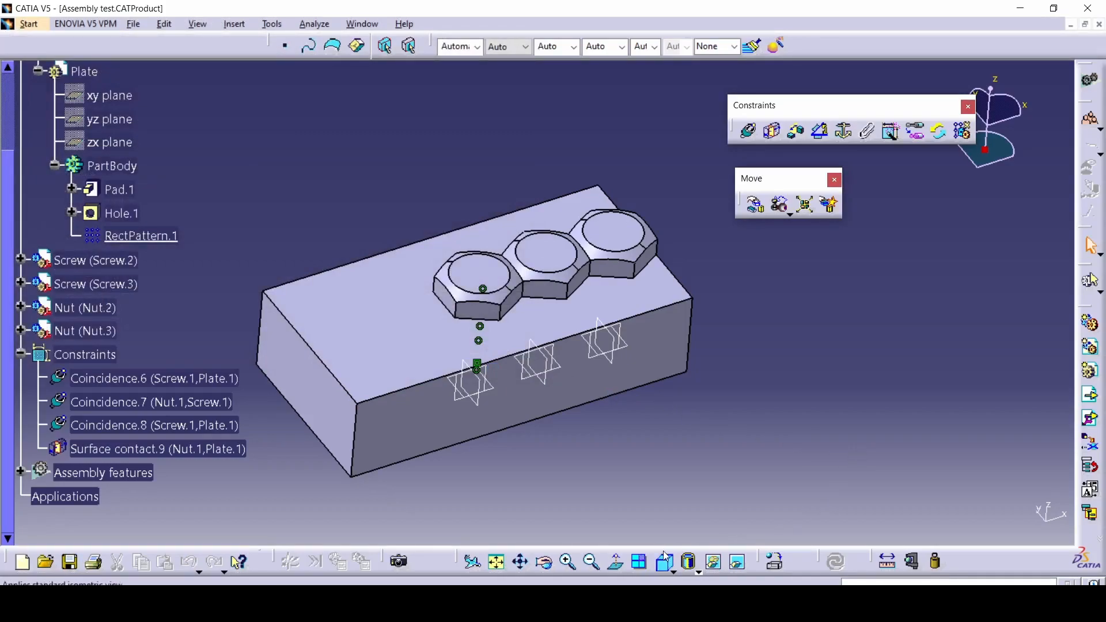
Switch to File Explorer and move Screw.CATPart from the Downloads\Parts folder to the desktop.
left_click(679, 603)
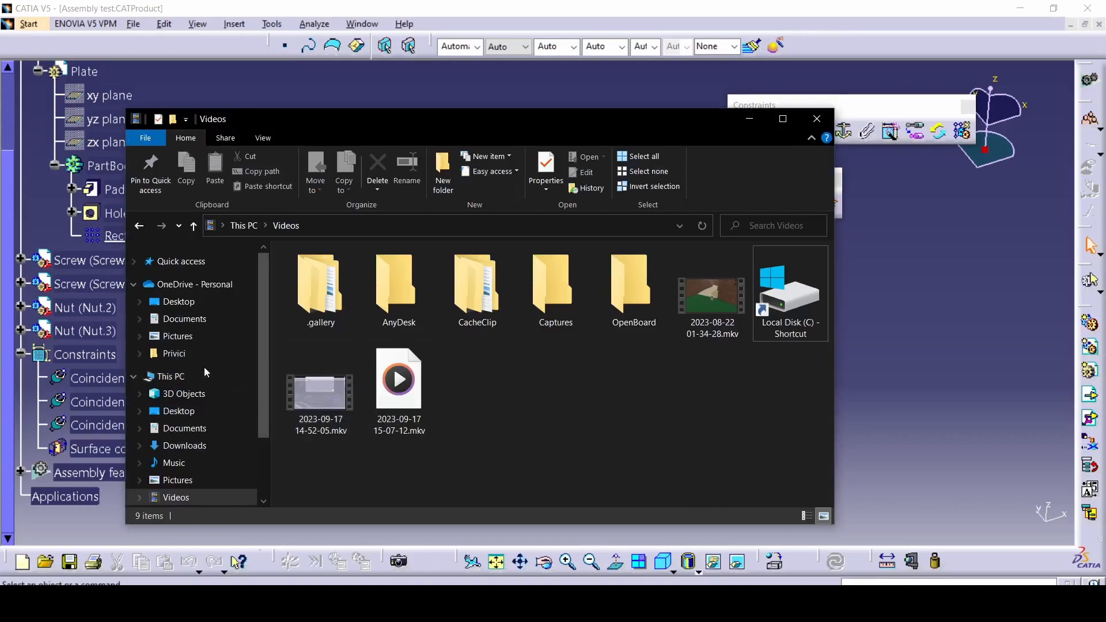
left_click(185, 445)
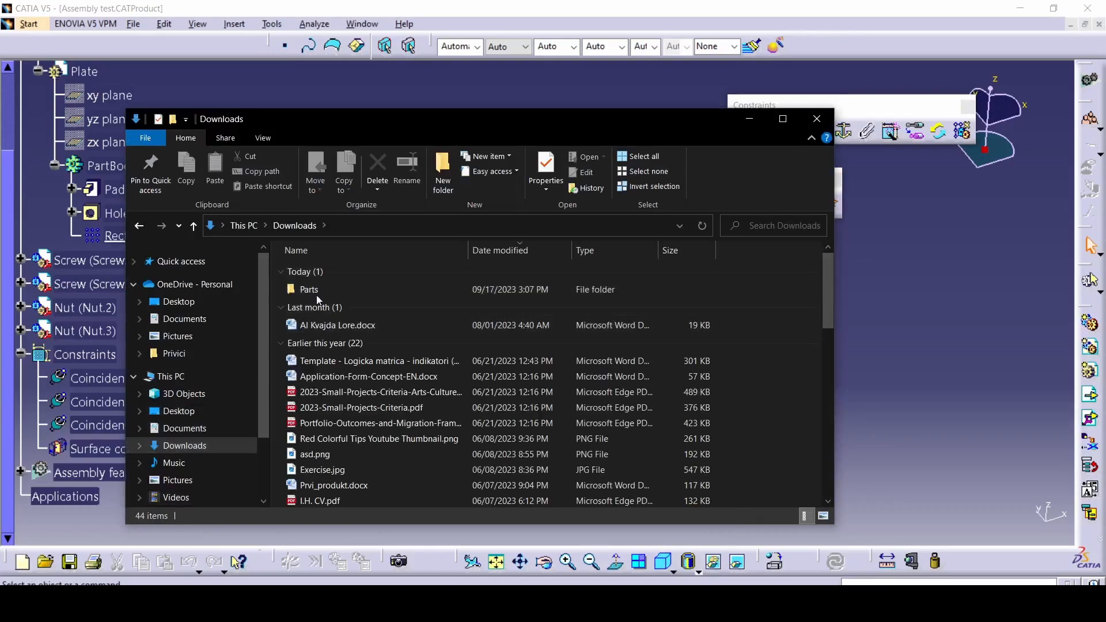
double_click(309, 289)
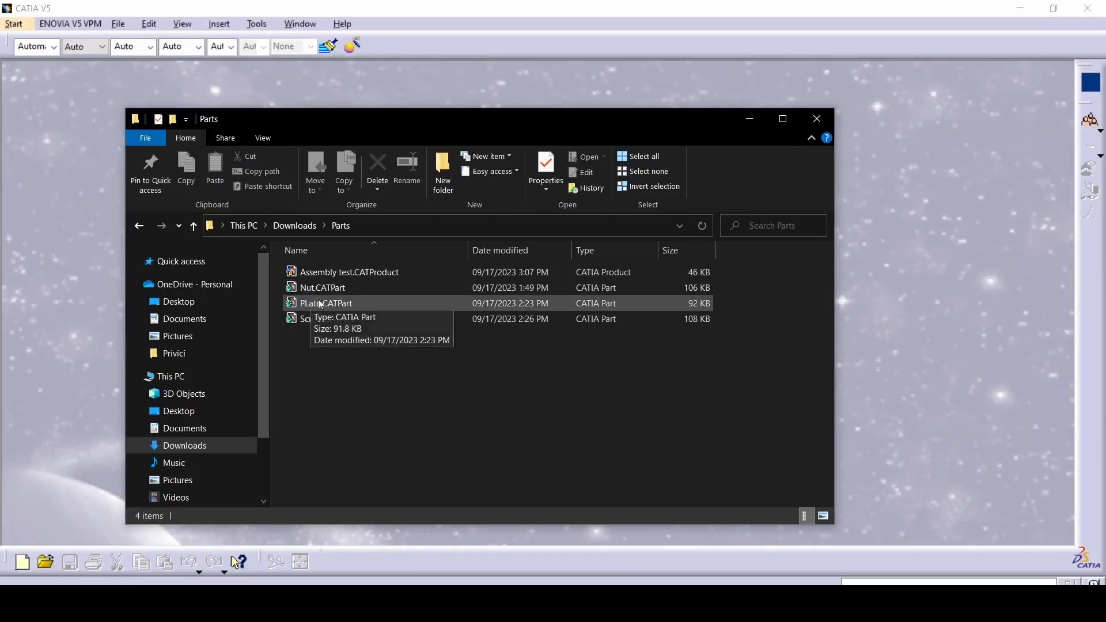
left_click_drag(319, 320, 694, 321)
key("super+d")
key("super+d")
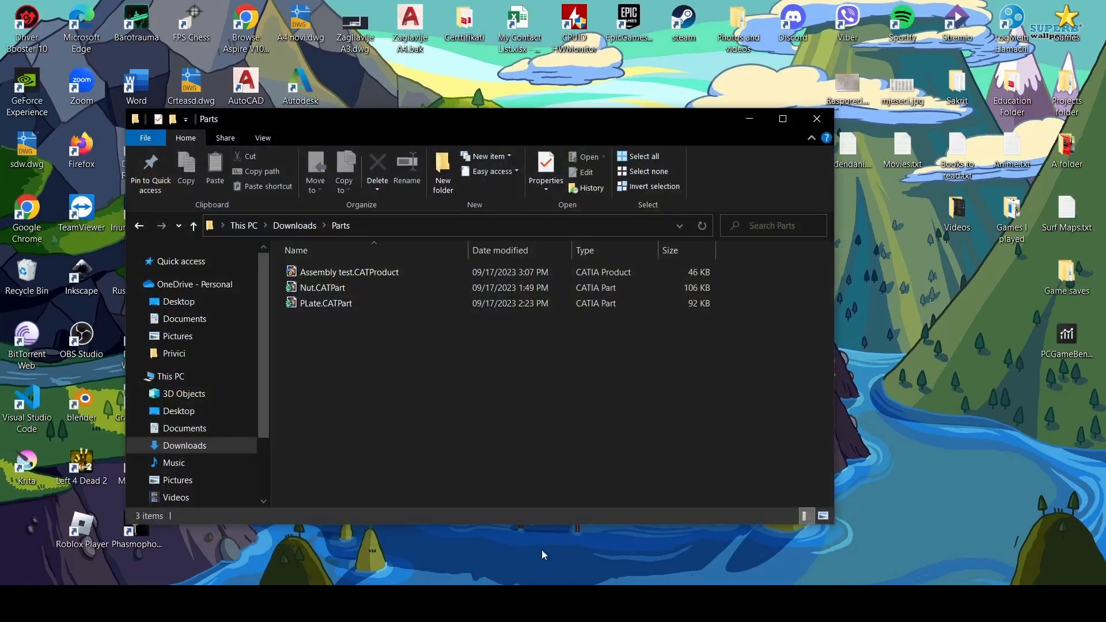
Reopen Assembly test.CATProduct in CATIA from the Parts folder and inspect the plate without its screws.
left_click(506, 602)
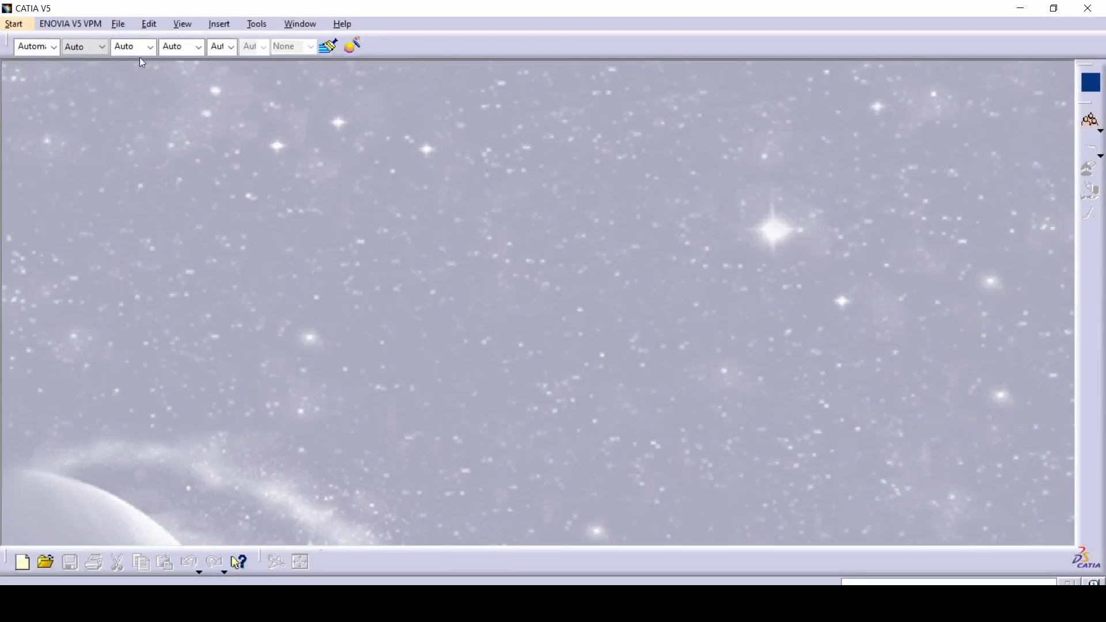
key("alt+Tab")
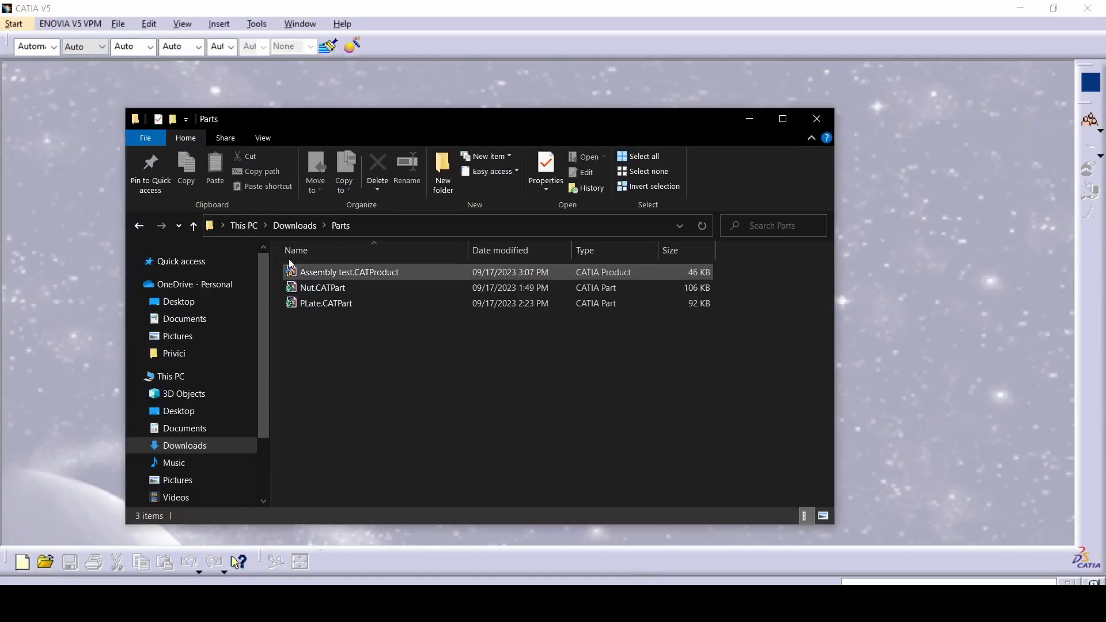
left_click(303, 275)
double_click(303, 277)
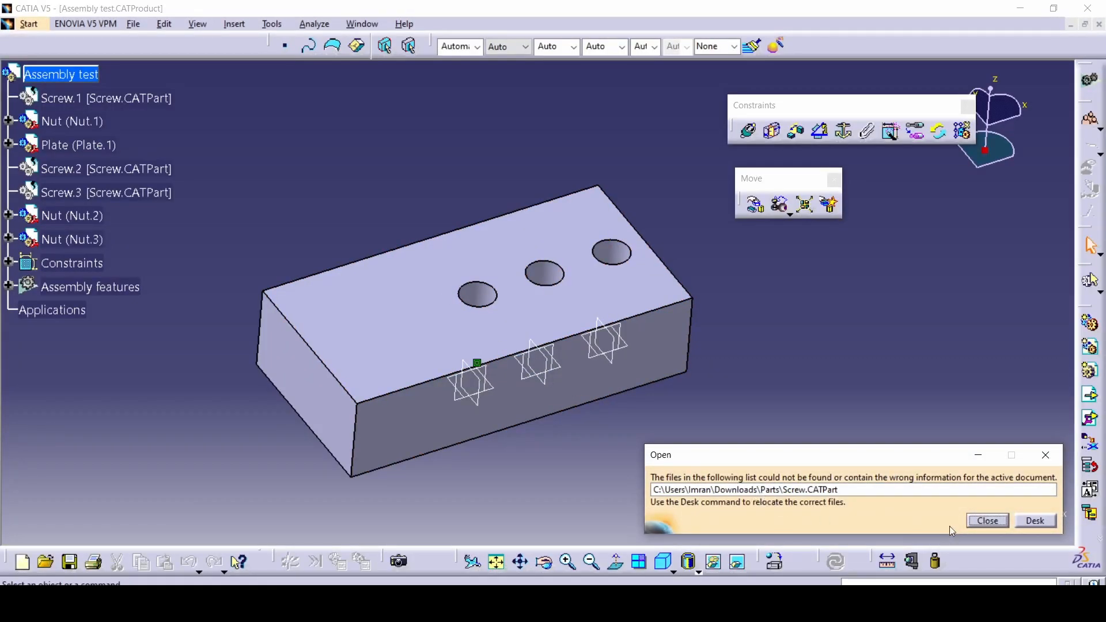
middle_click_drag(549, 443, 509, 406)
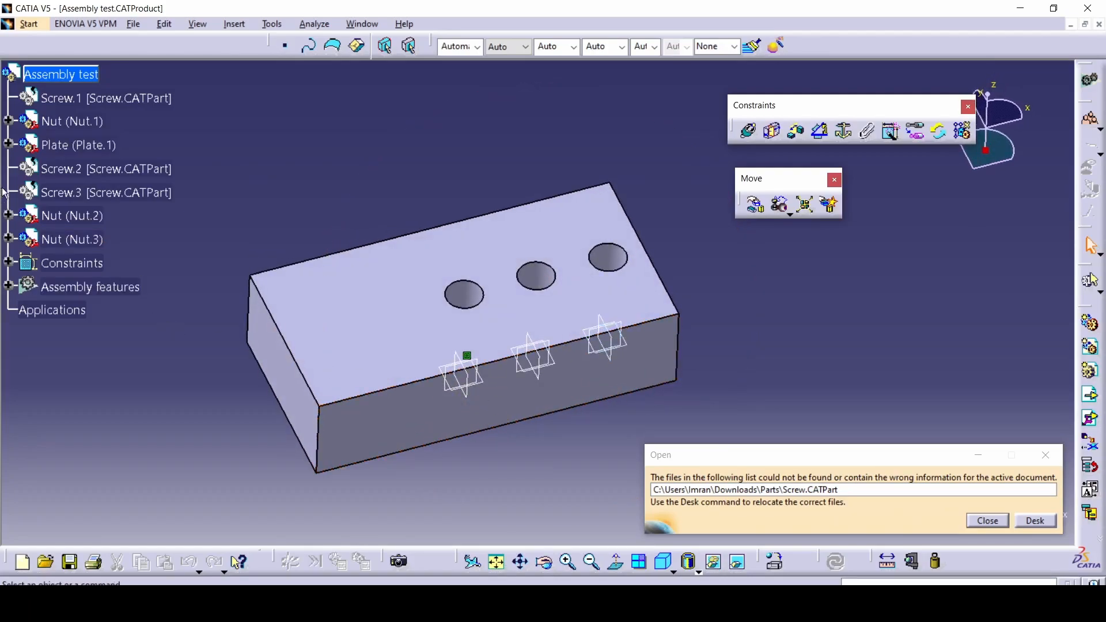
Relink the missing Screw.CATPart to its copy on the Desktop with the Desk command's Find option, and return to the assembly.
left_click(1034, 520)
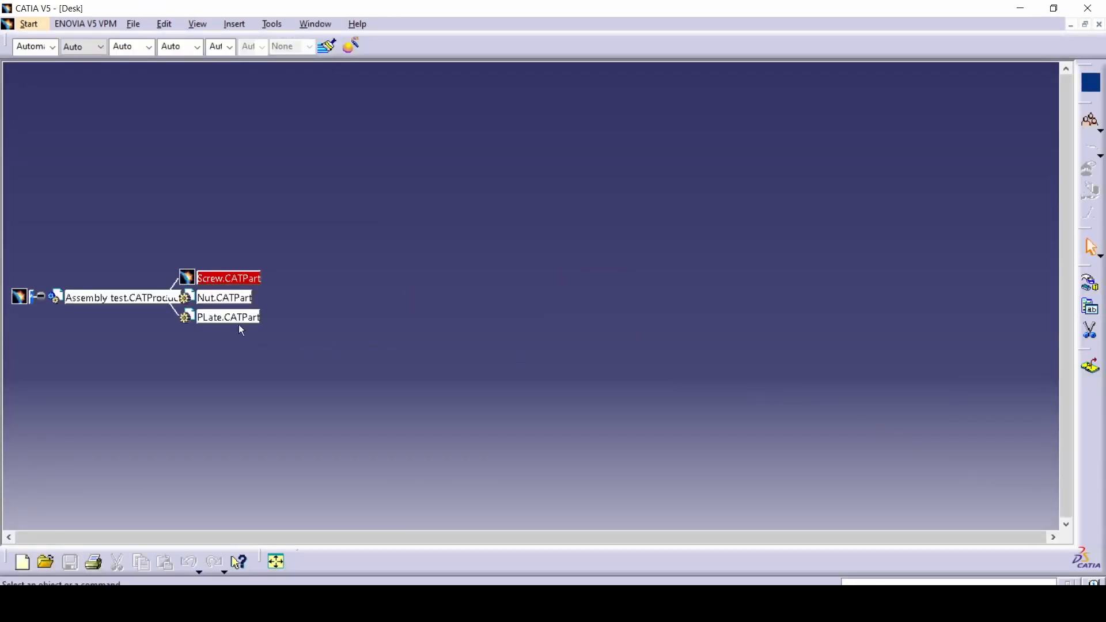
right_click(217, 278)
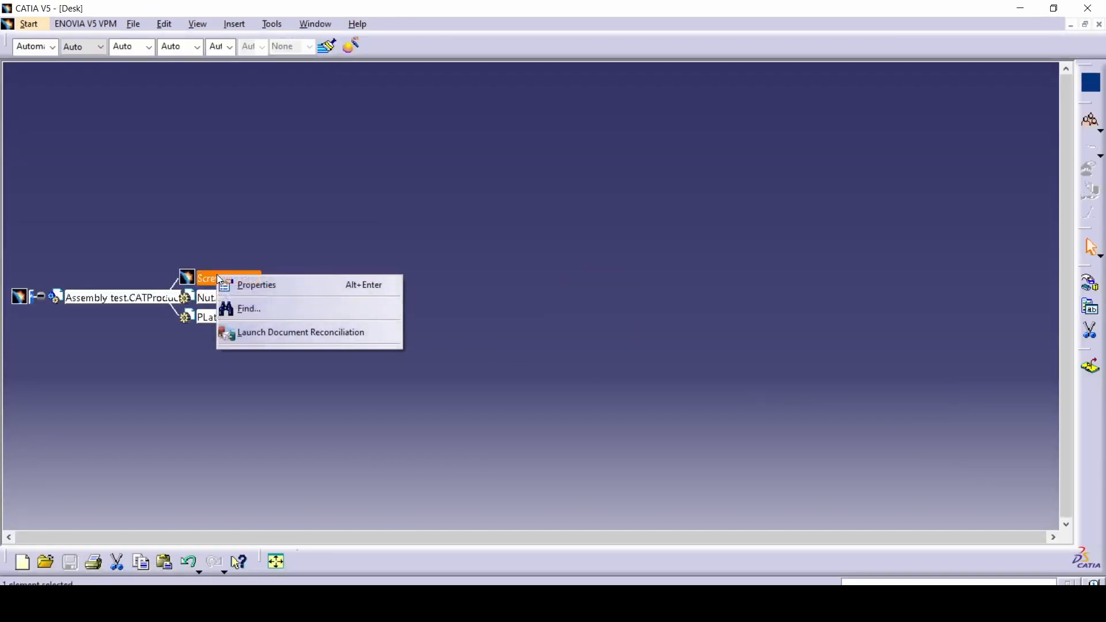
left_click(137, 255)
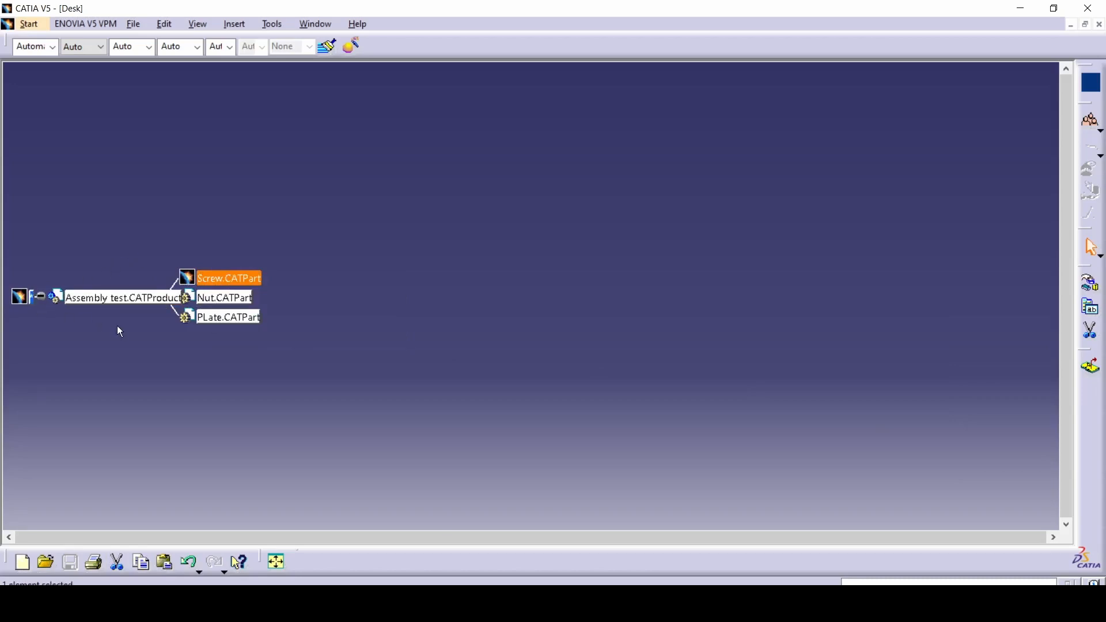
right_click(224, 279)
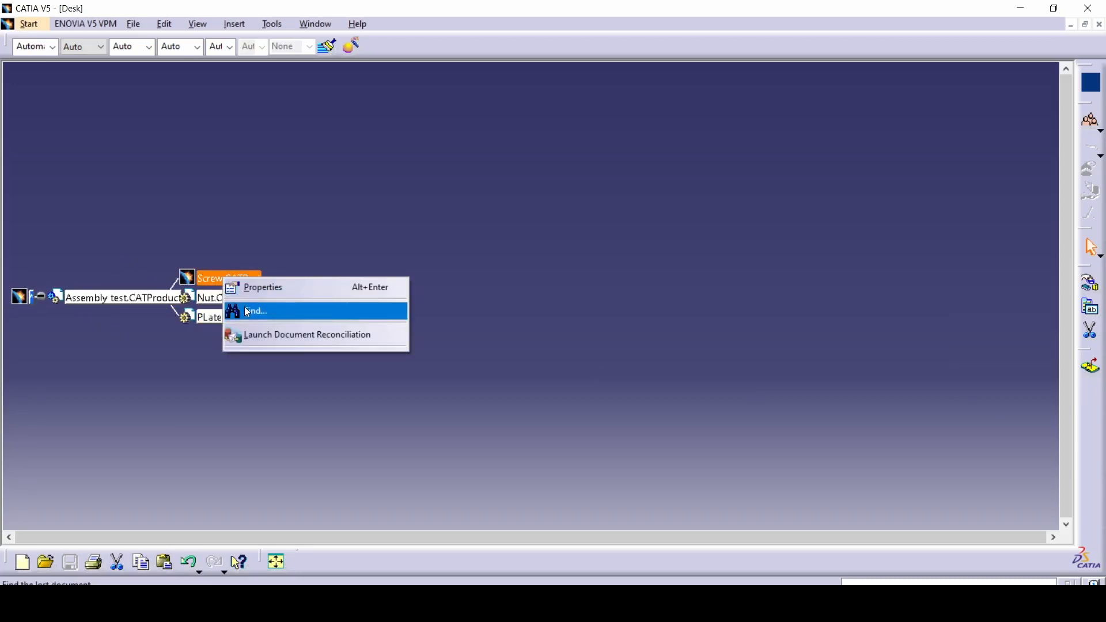
left_click(261, 308)
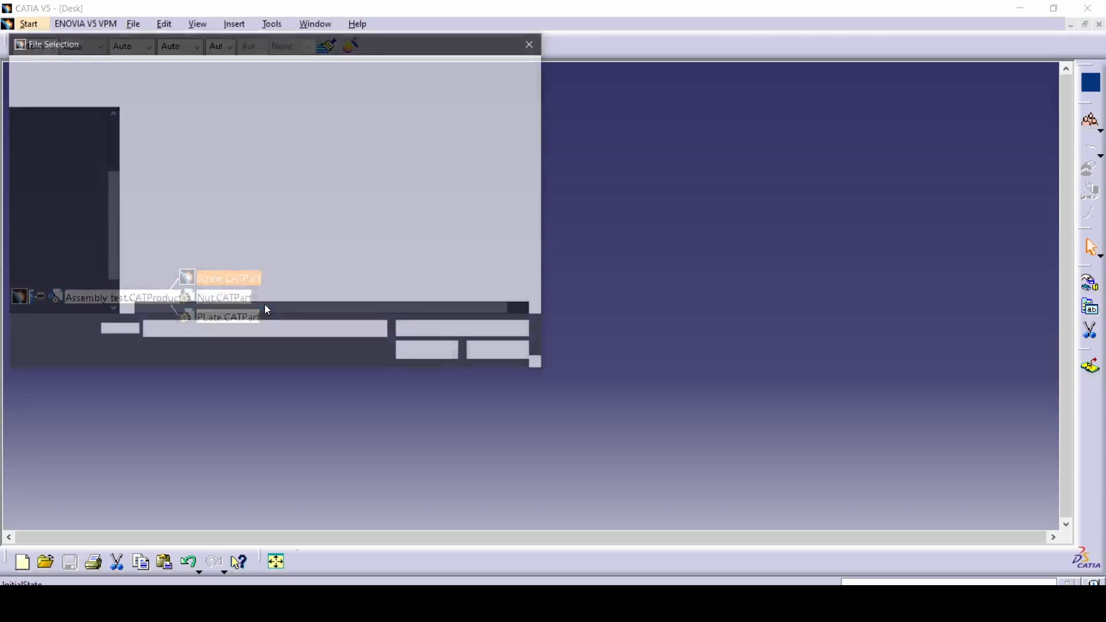
left_click(71, 179)
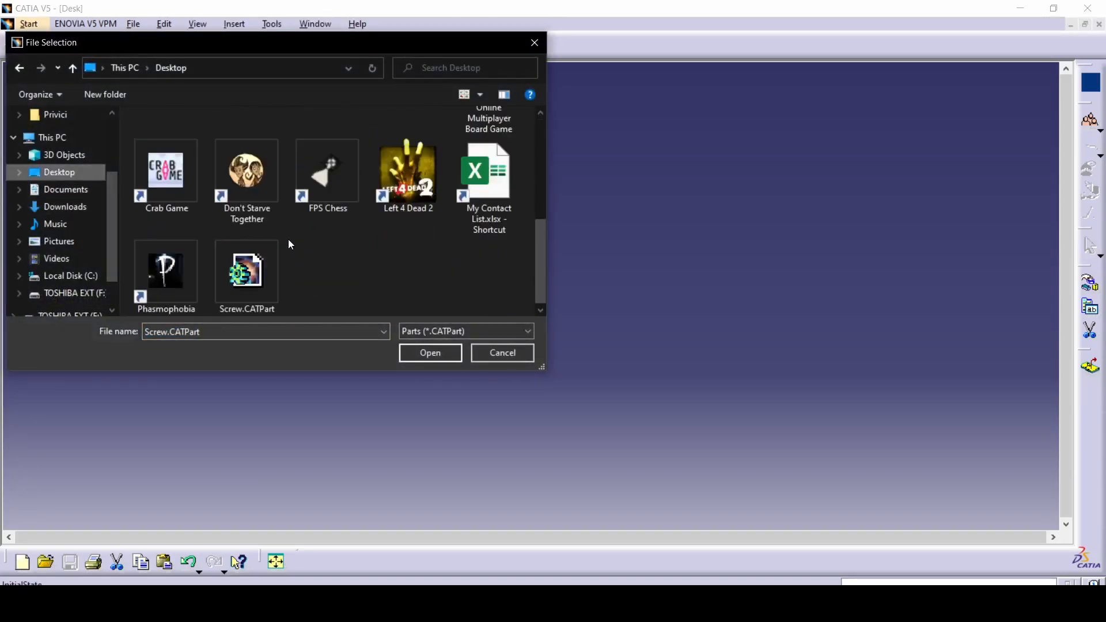
double_click(266, 264)
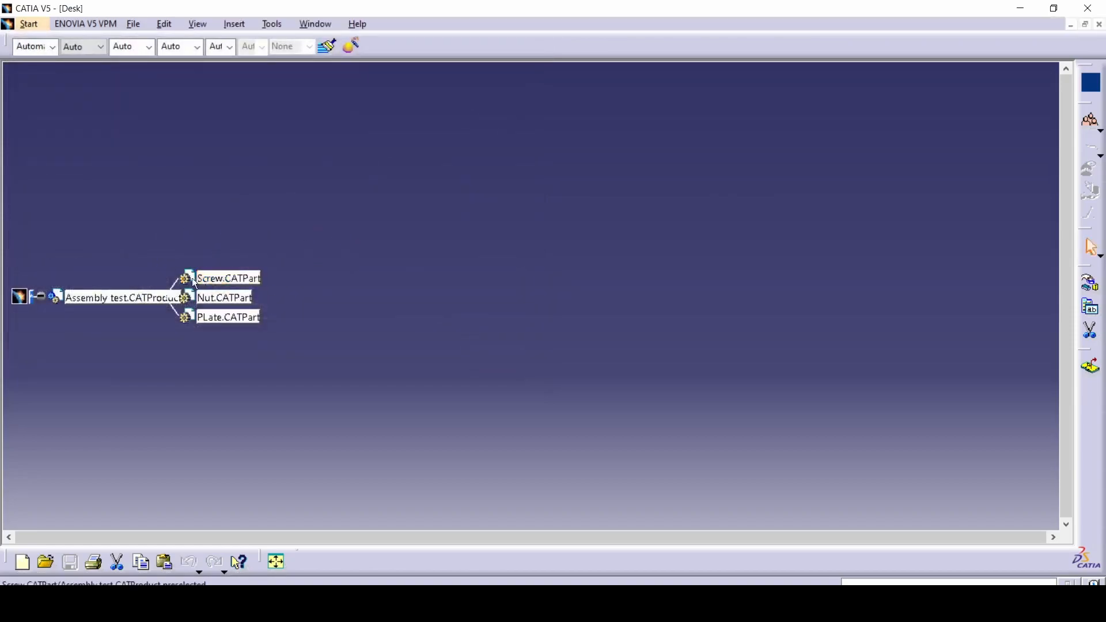
left_click(1099, 24)
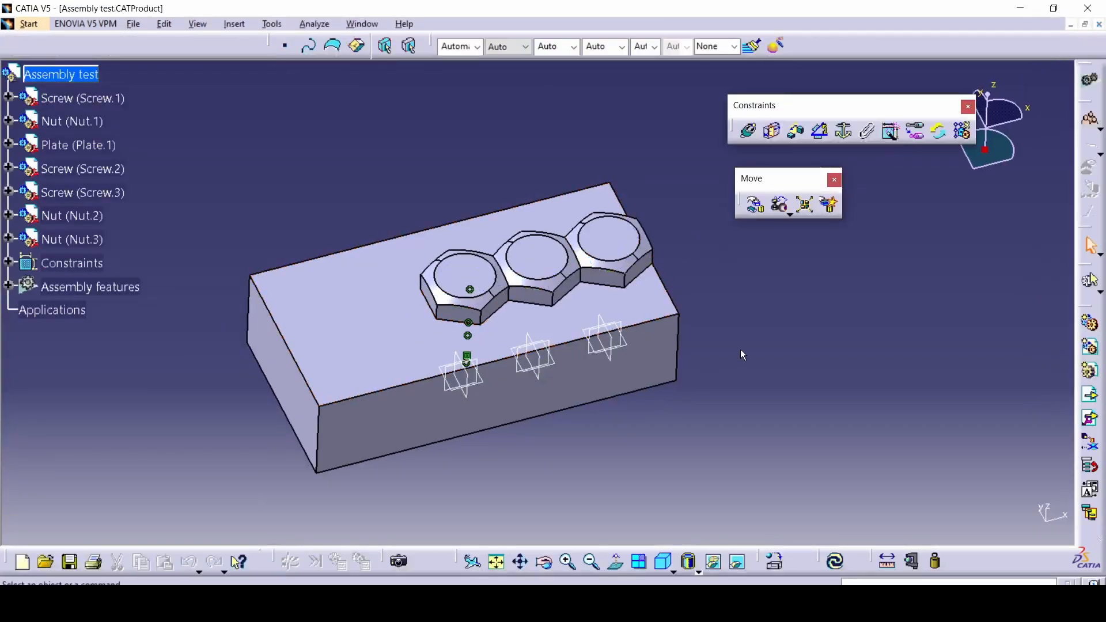